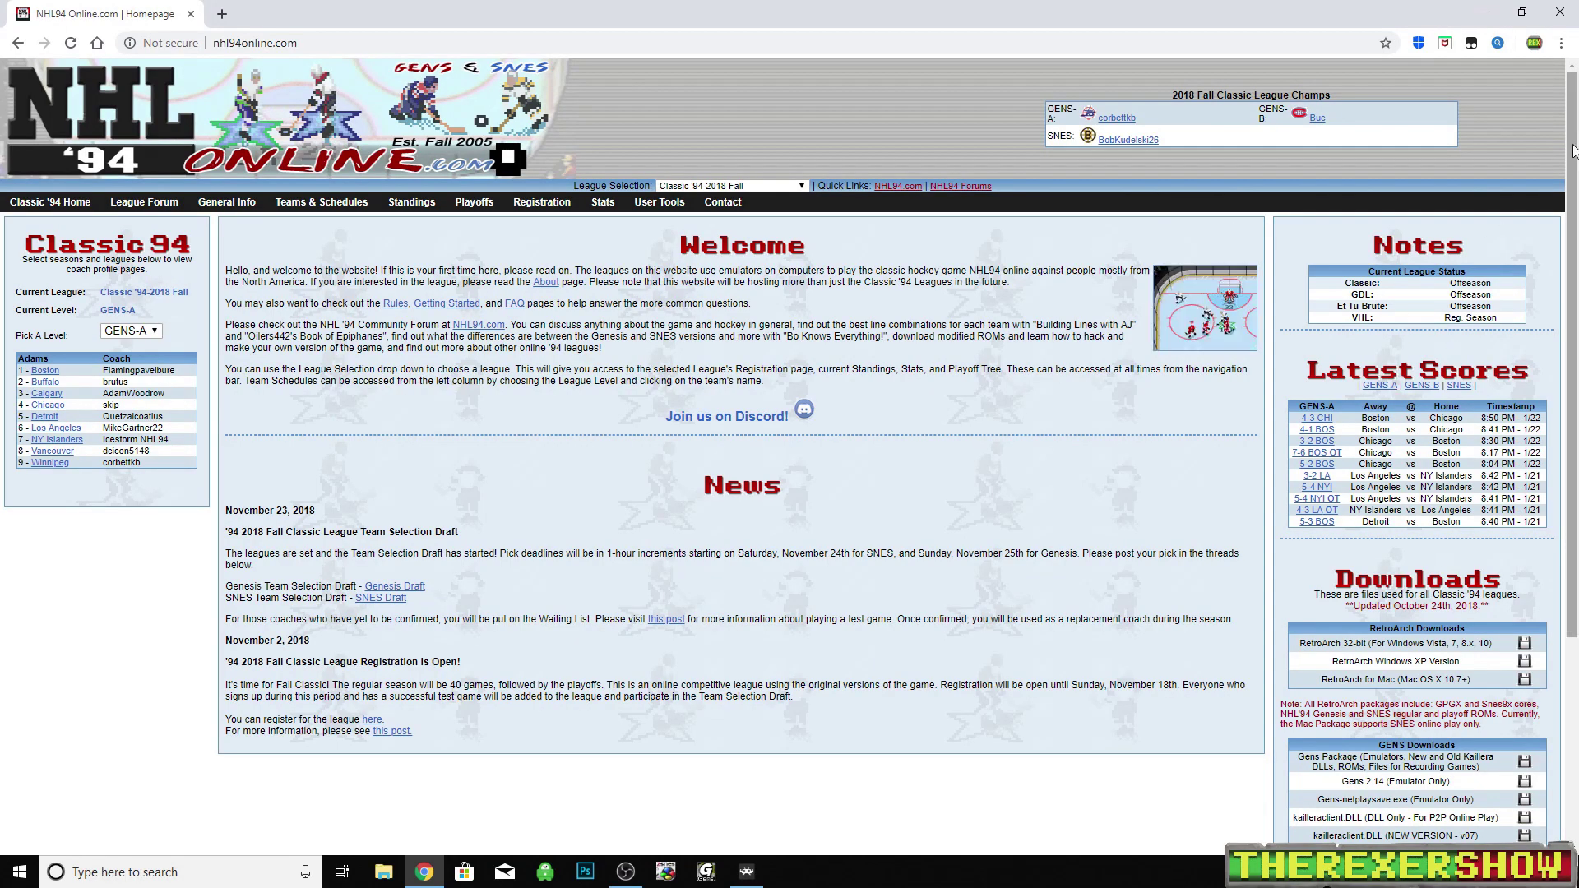
Step: Find the RetroArch 32-bit package for Windows in the Downloads section of the NHL94 Online homepage
drag(1572, 152, 1573, 419)
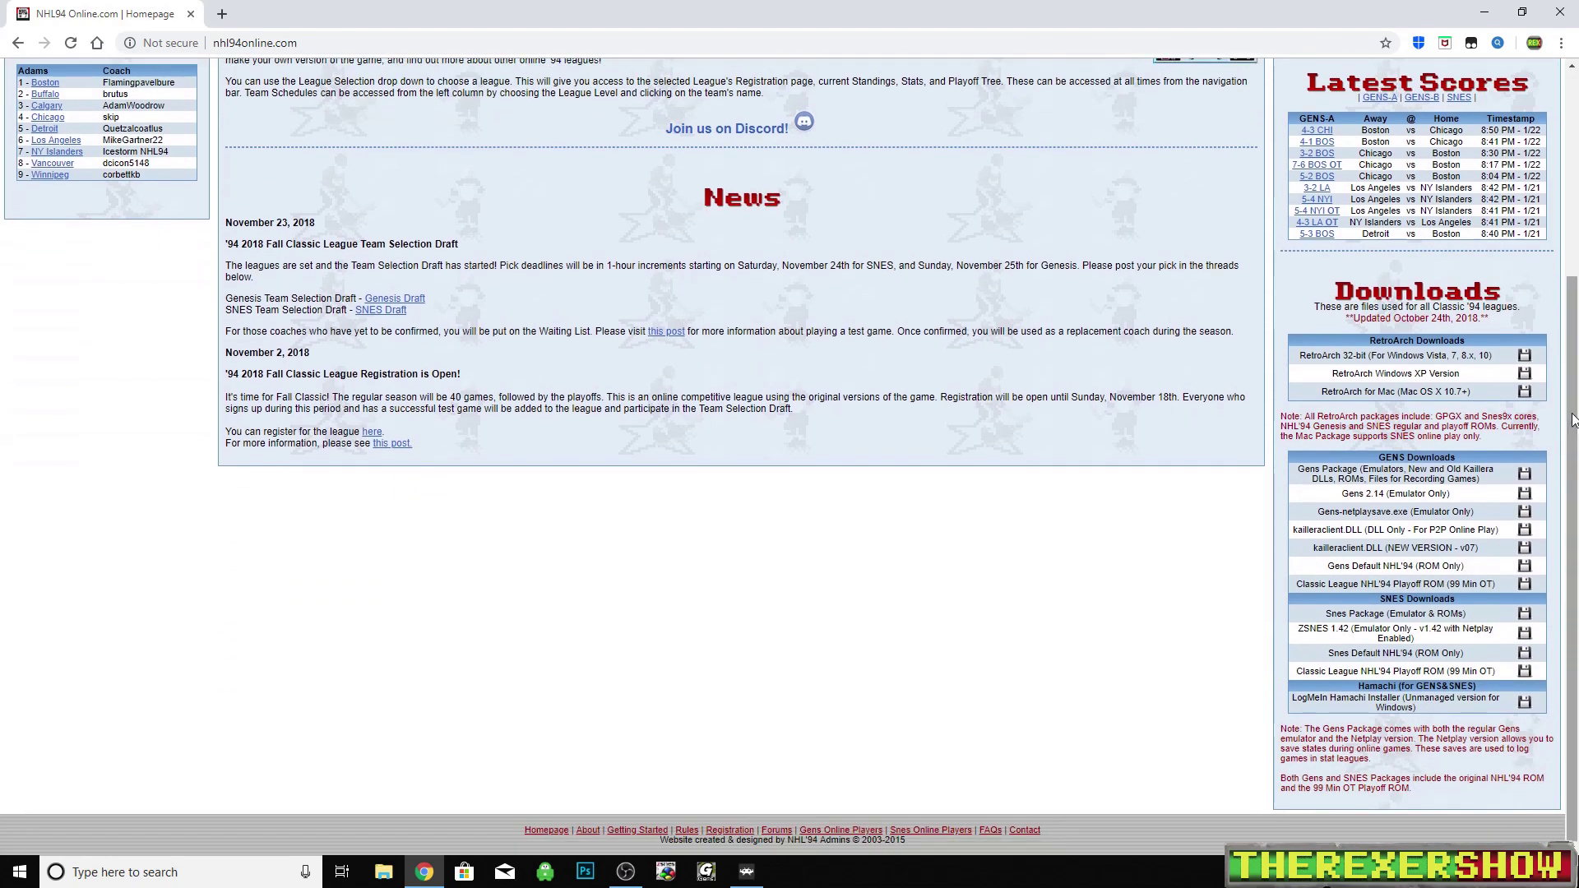
scroll(641, 465, up, 3)
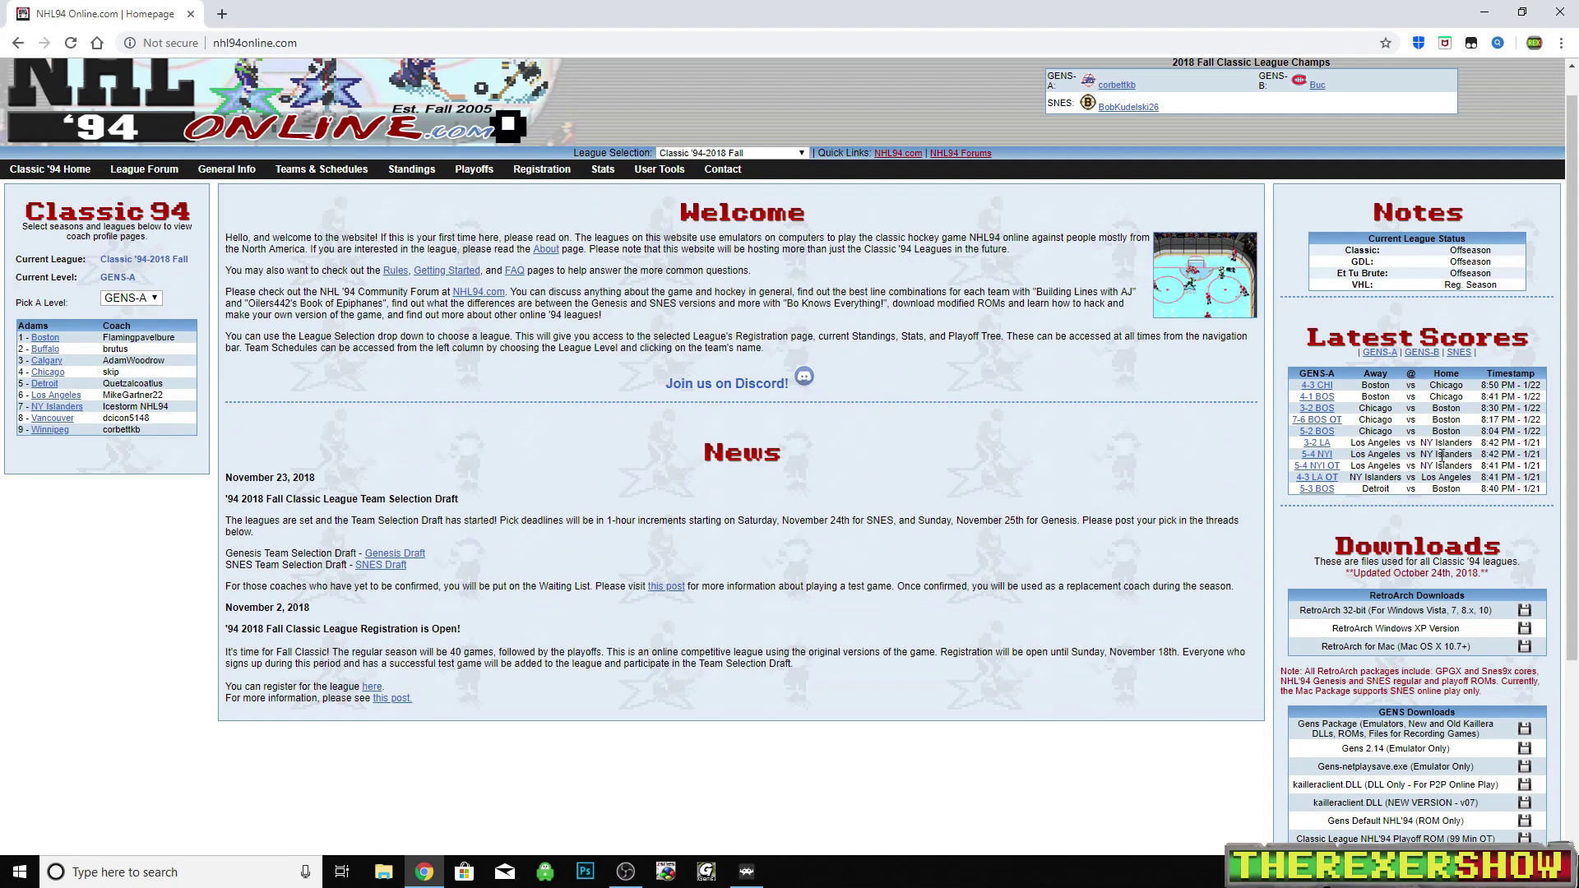
drag(1575, 260, 1576, 448)
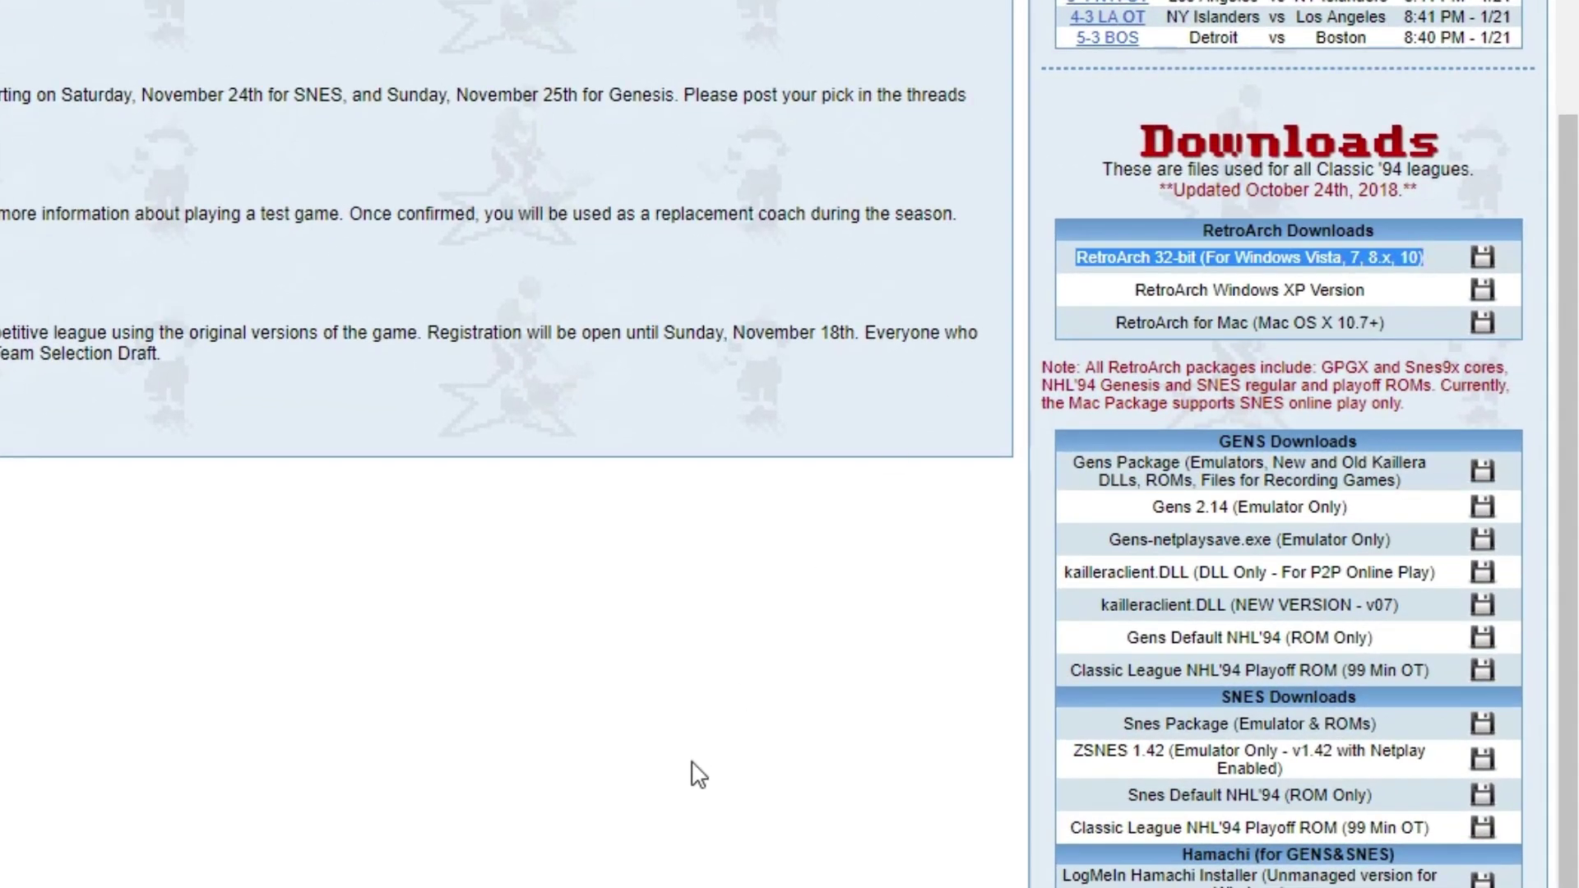
click(698, 774)
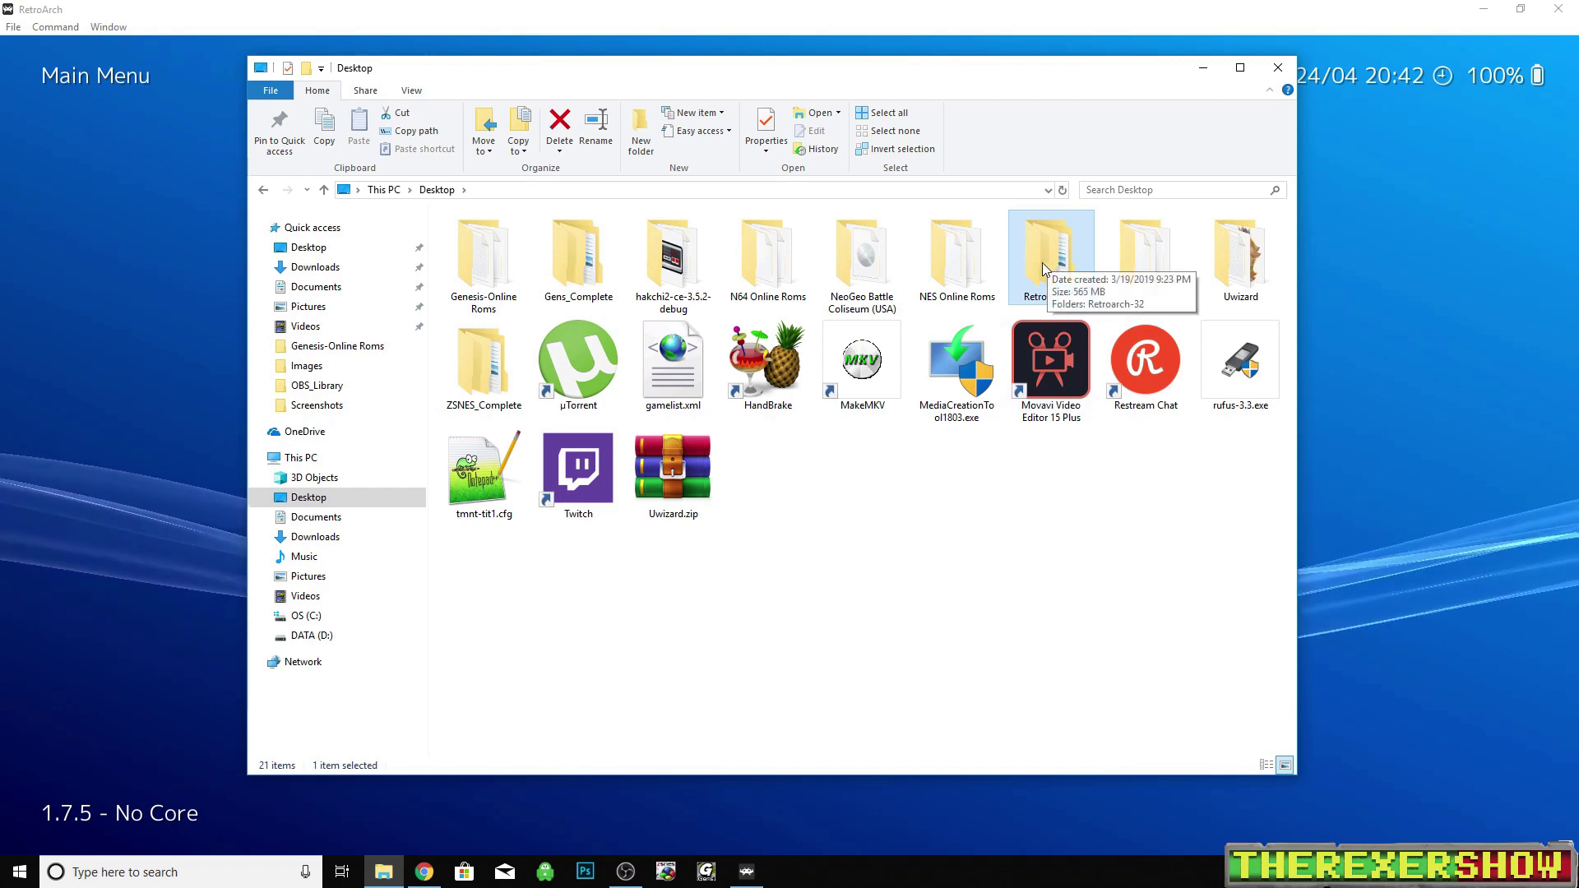
Step: Locate retroarch.exe inside the nested Retroarch-32 folder on the desktop and return to the RetroArch window
key(Return)
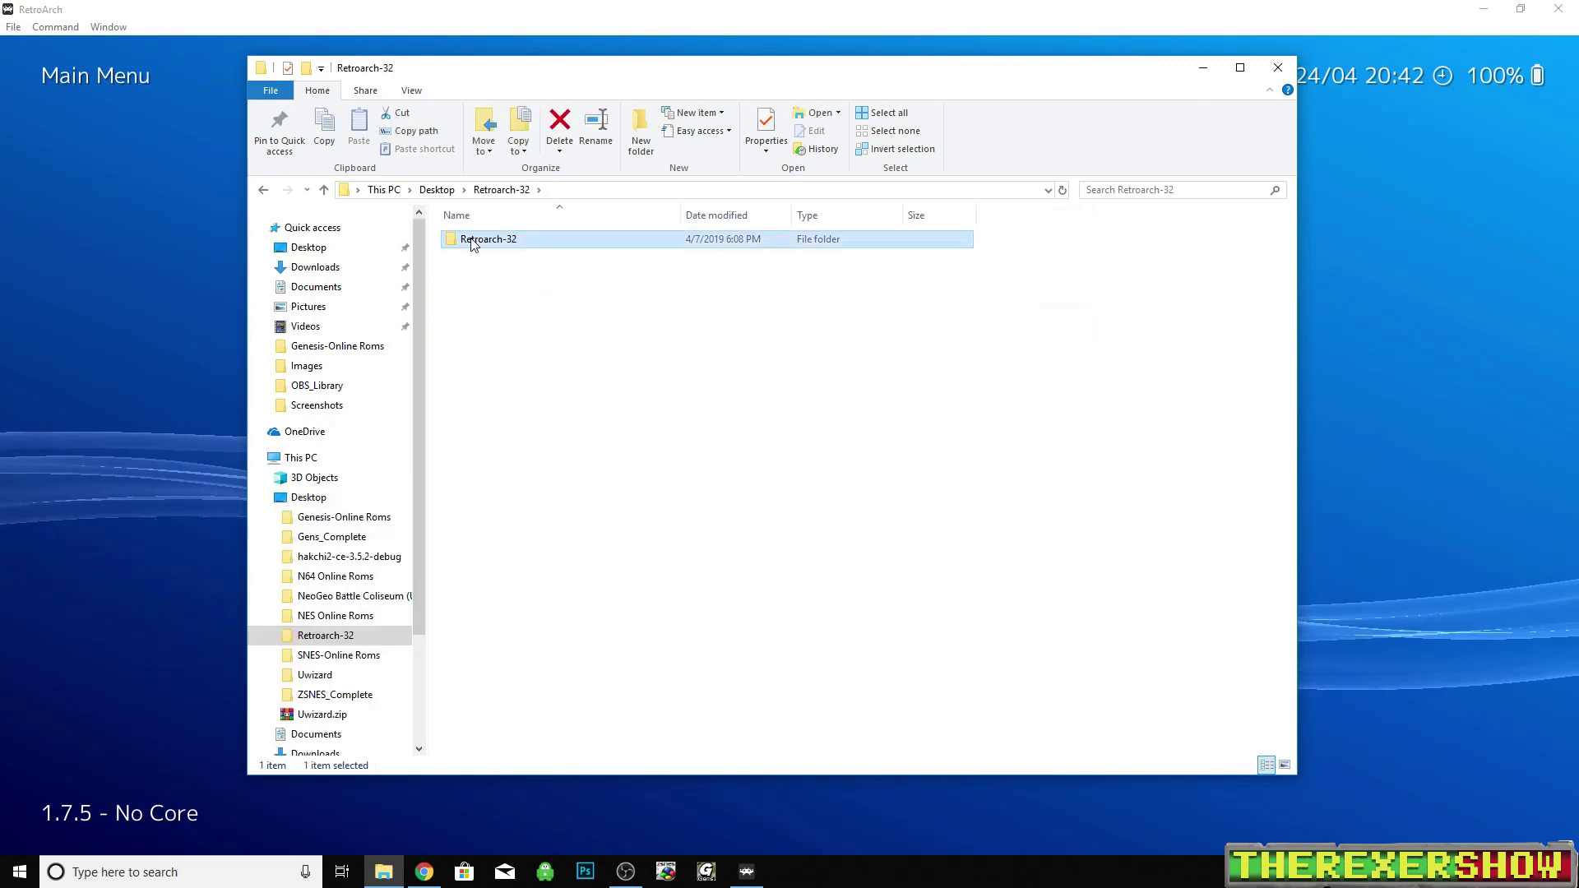
double_click(465, 239)
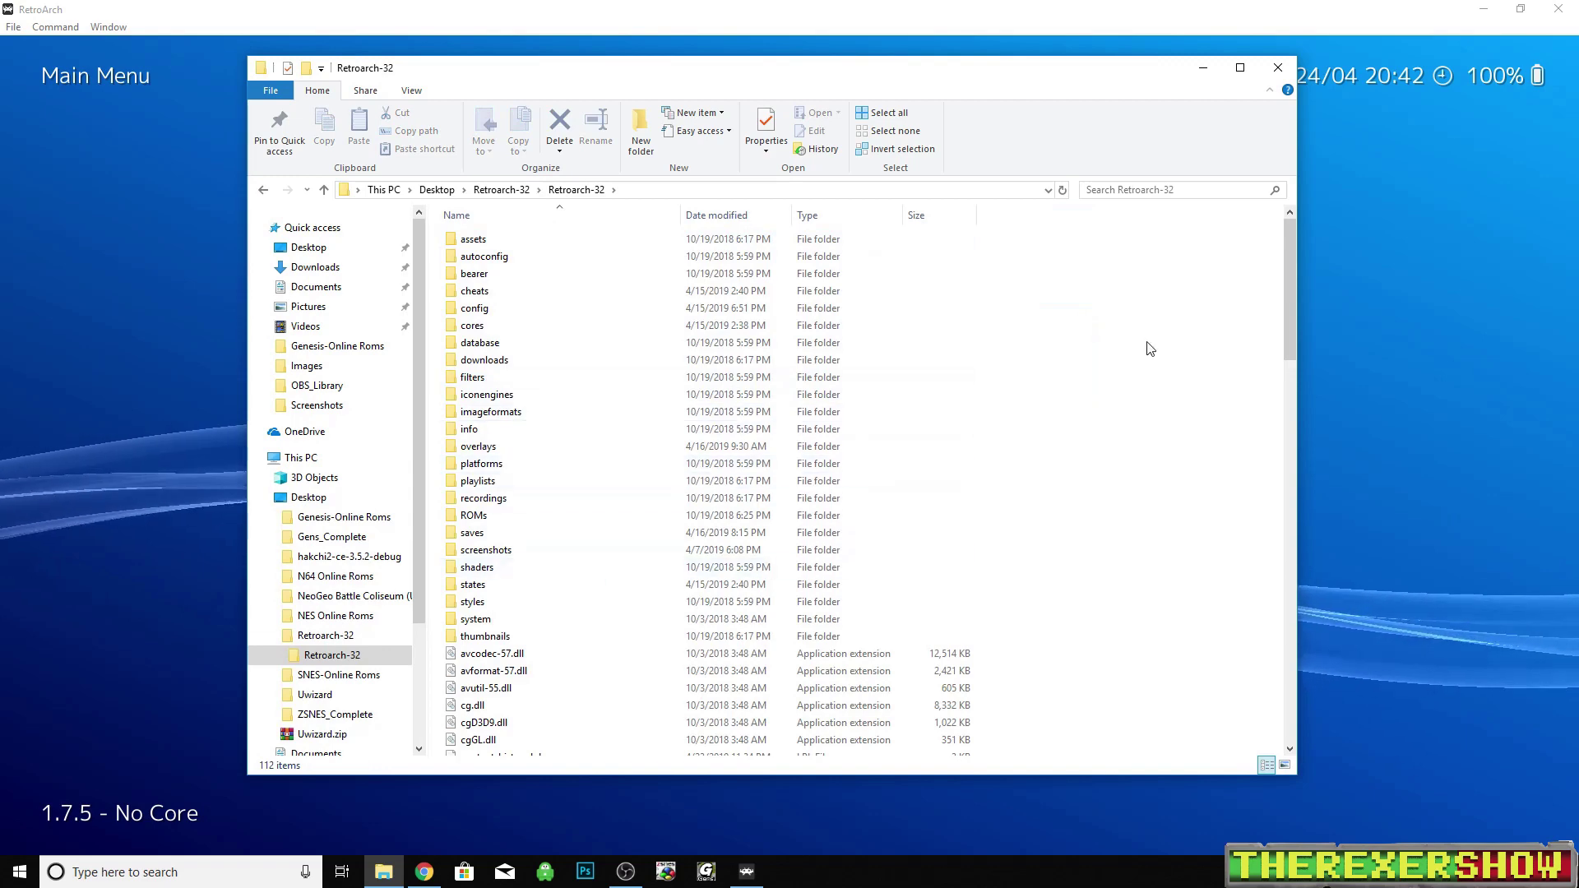
drag(1289, 346, 1292, 678)
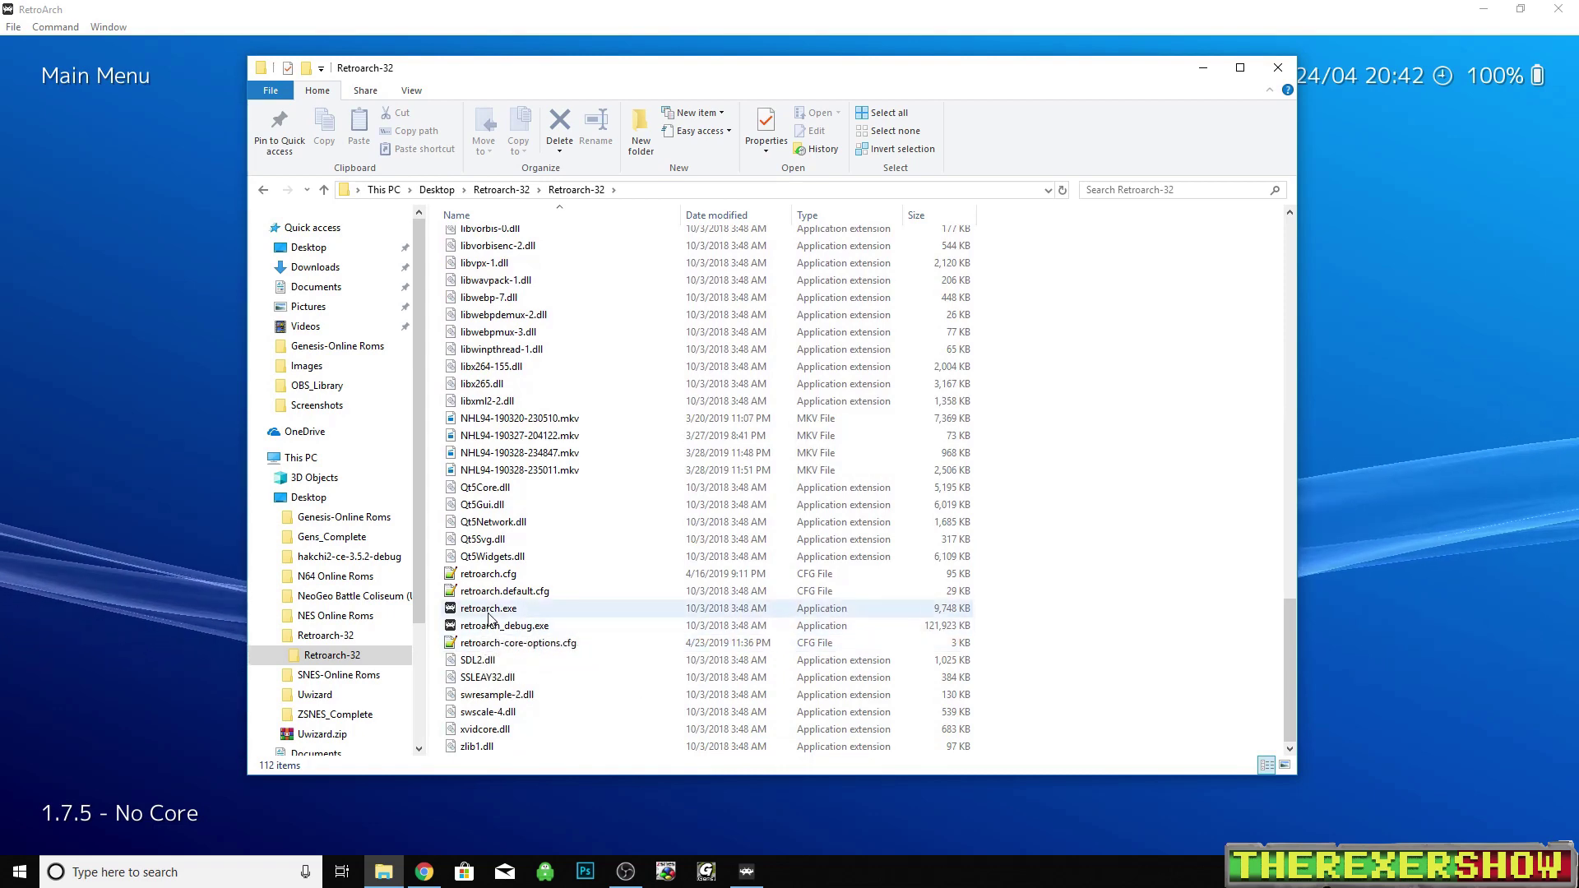
click(253, 816)
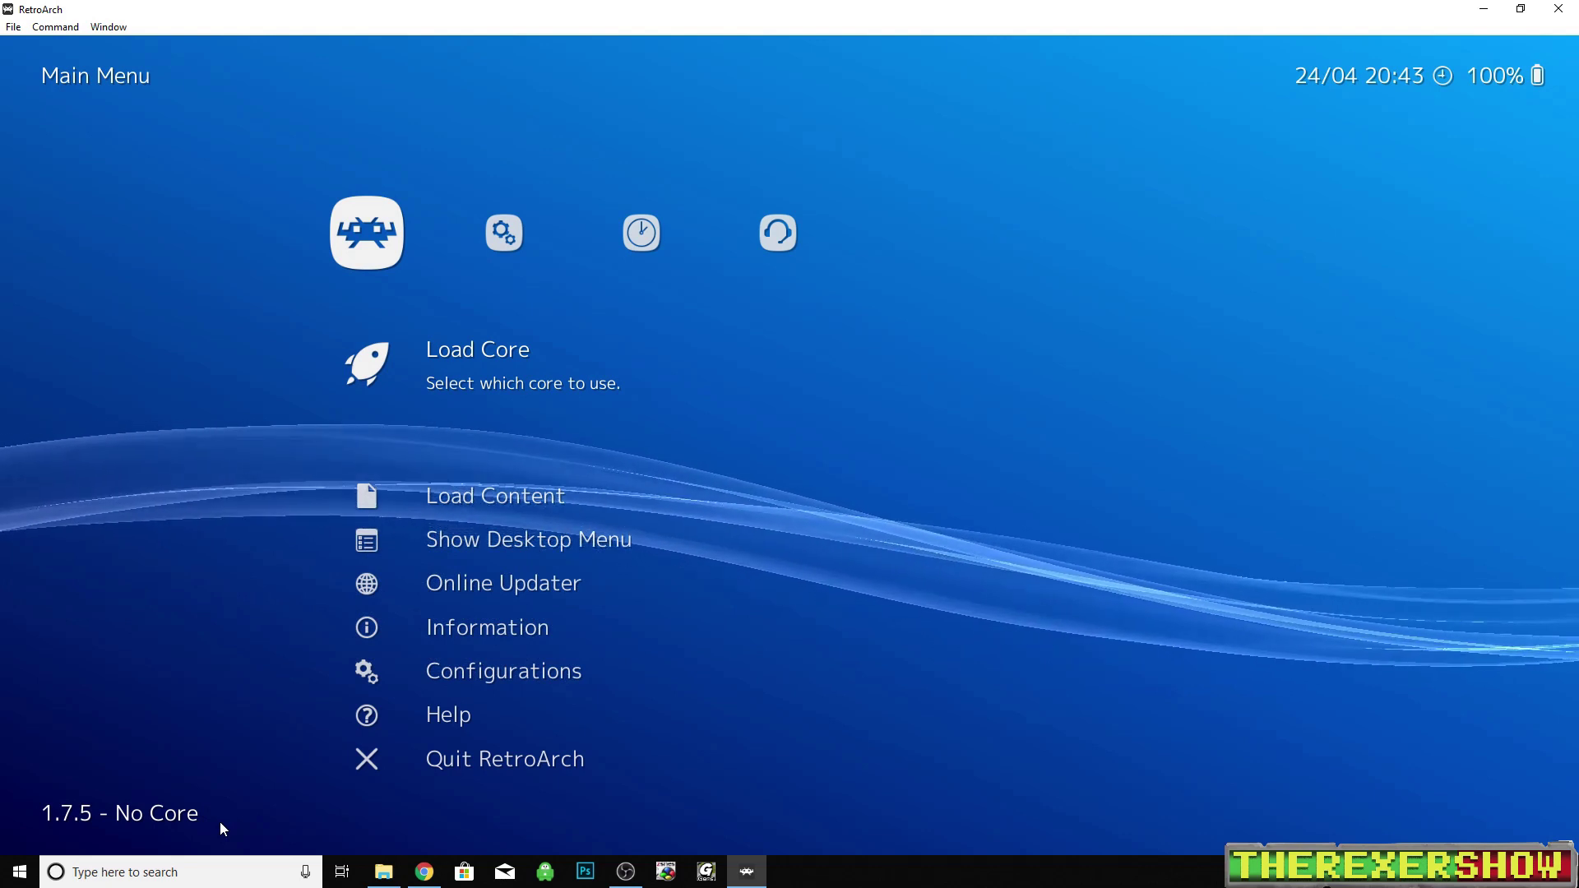
Step: Review the installed cores and load the Nintendo - SNES / Famicom (Snes9x) core
key(Return)
key(Down)
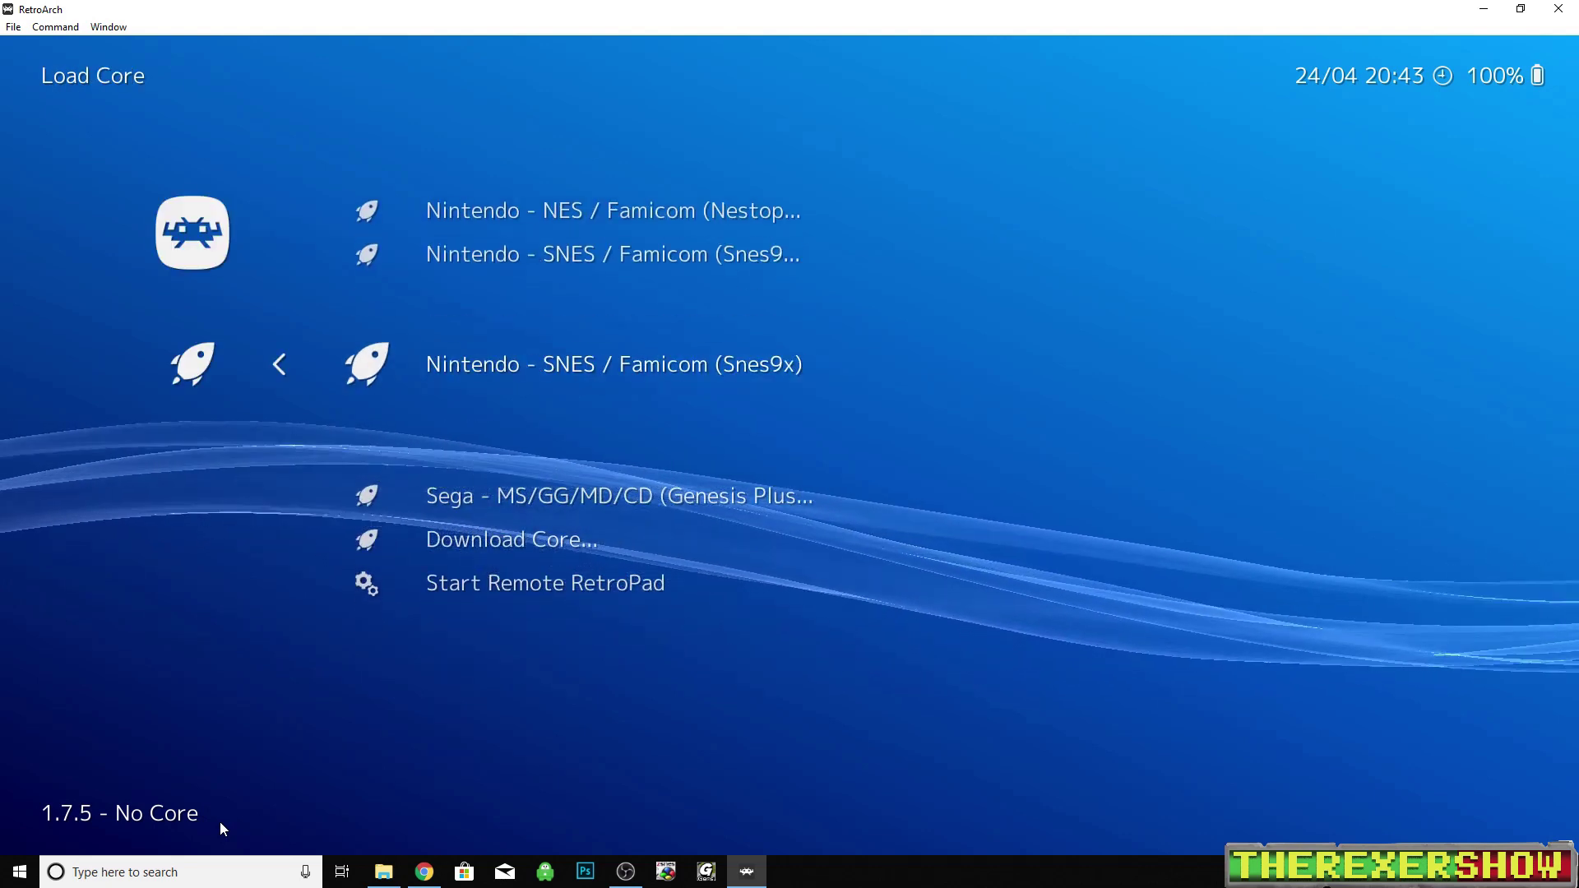
key(Down)
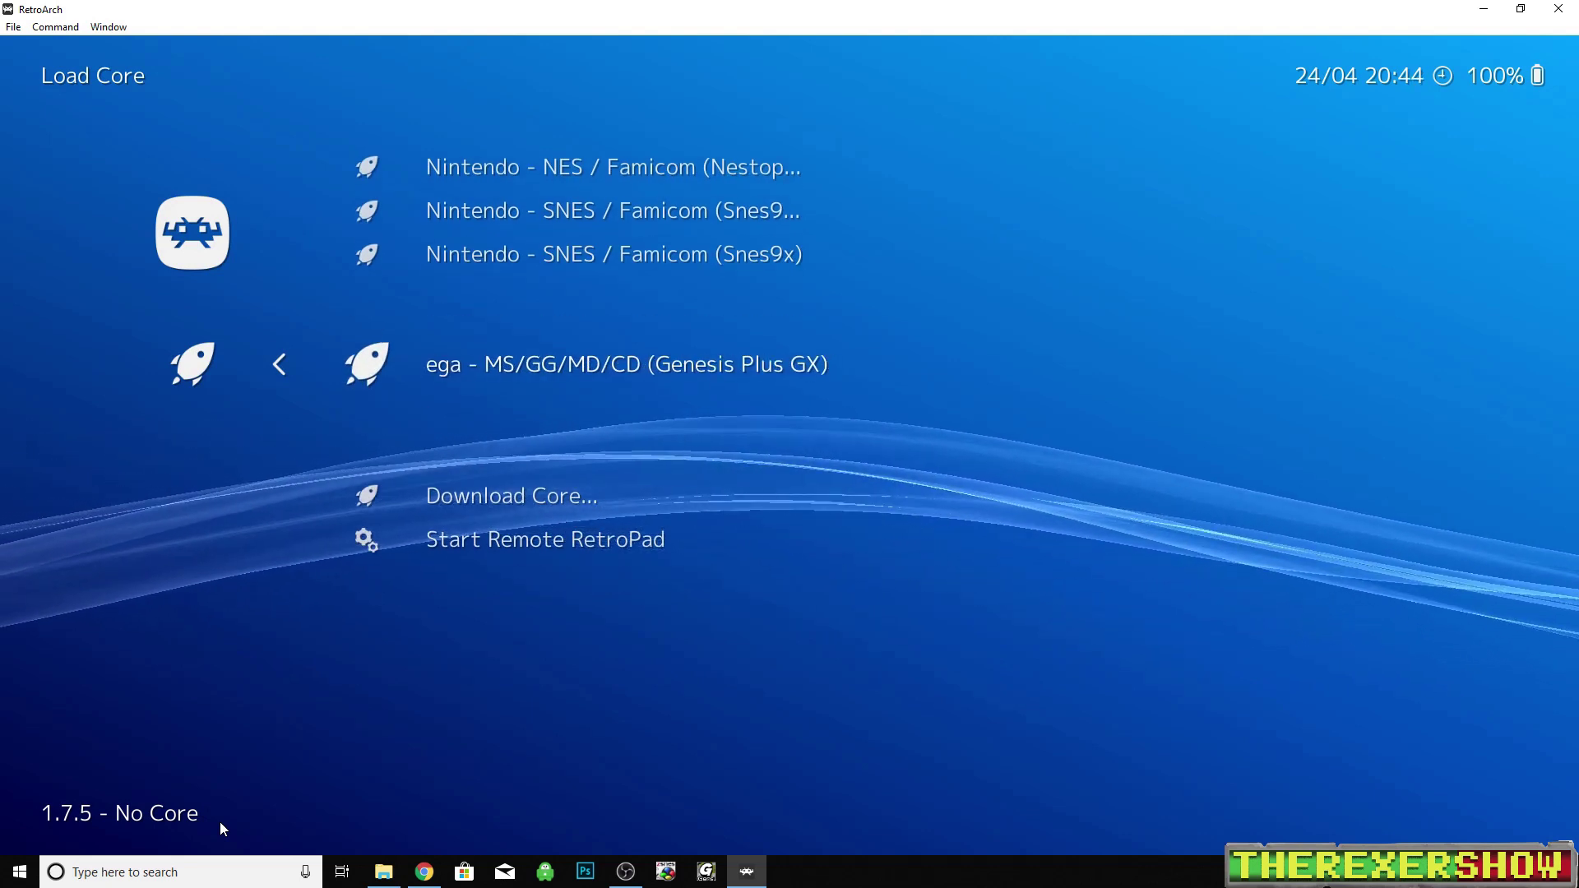
key(Down)
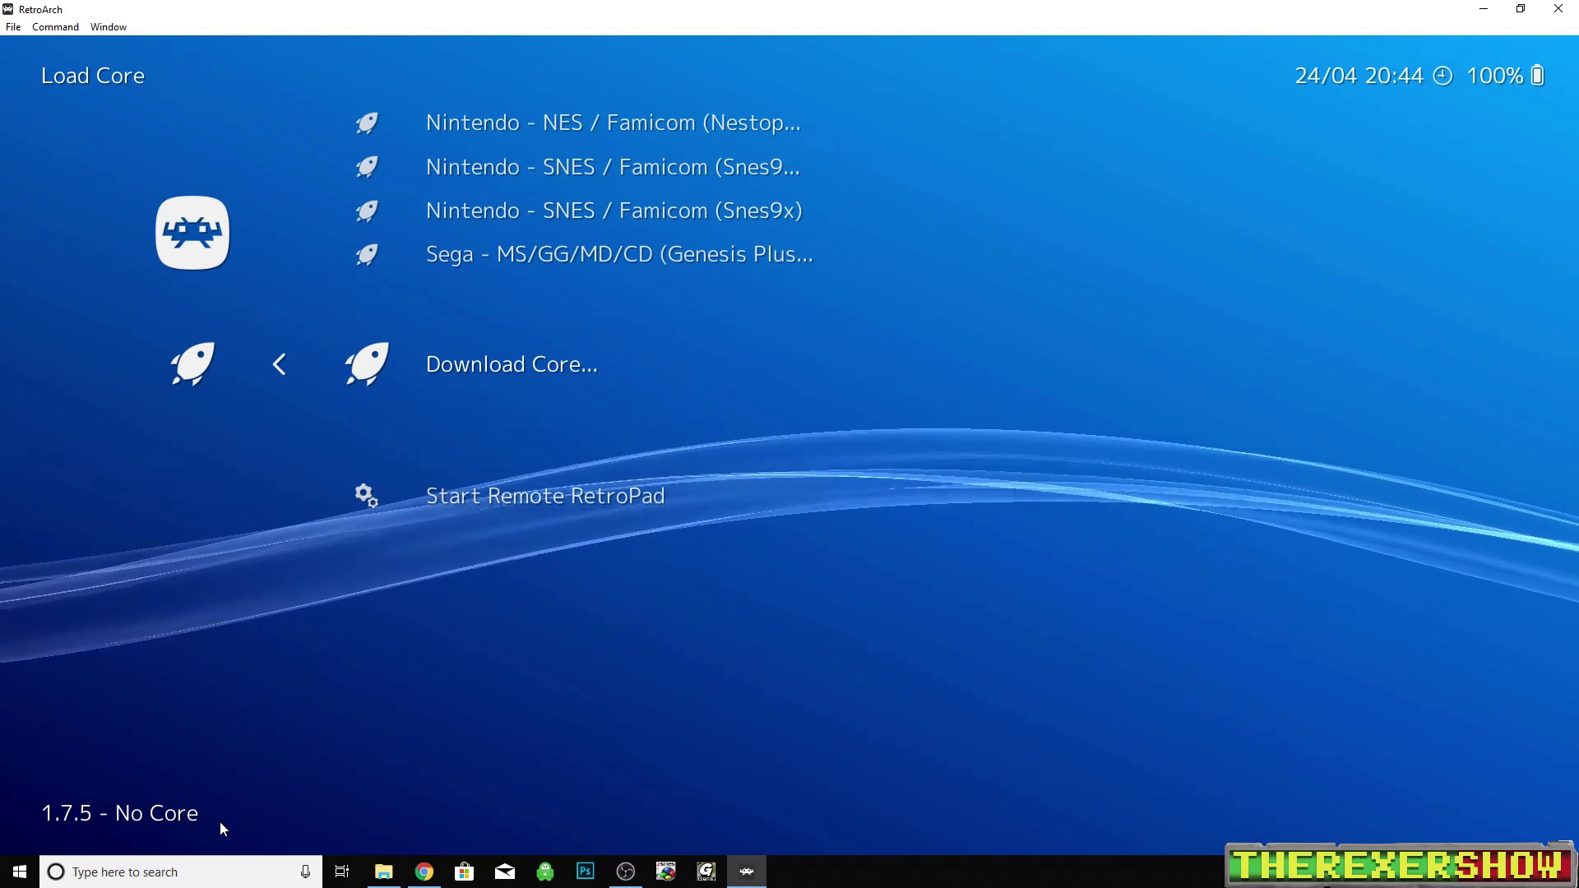
key(Up)
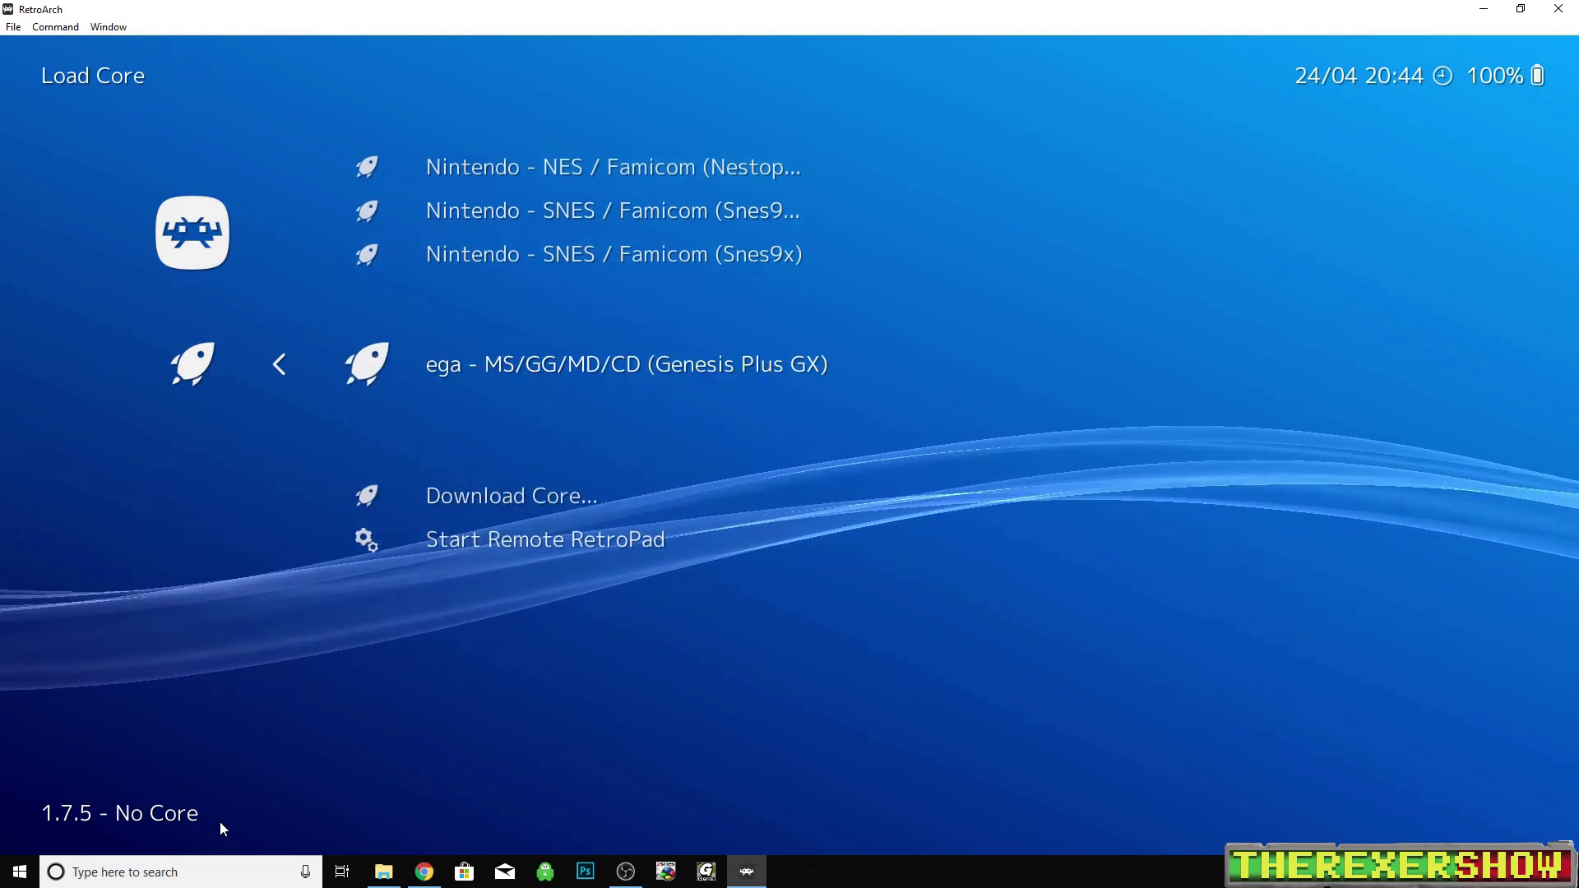
key(Up)
key(Up)
key(Down)
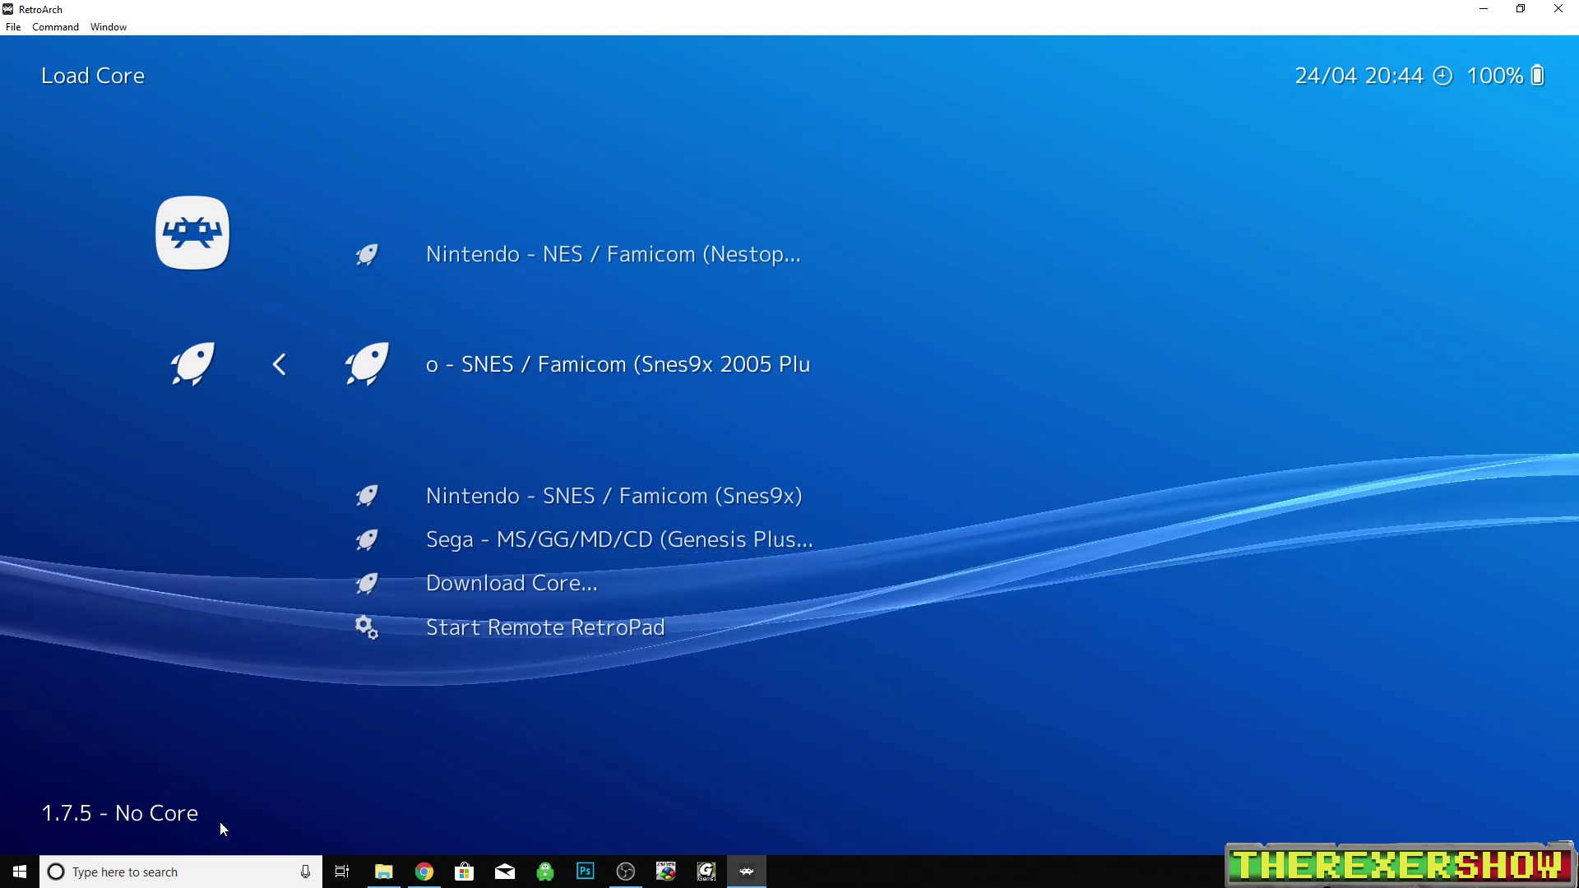
key(Down)
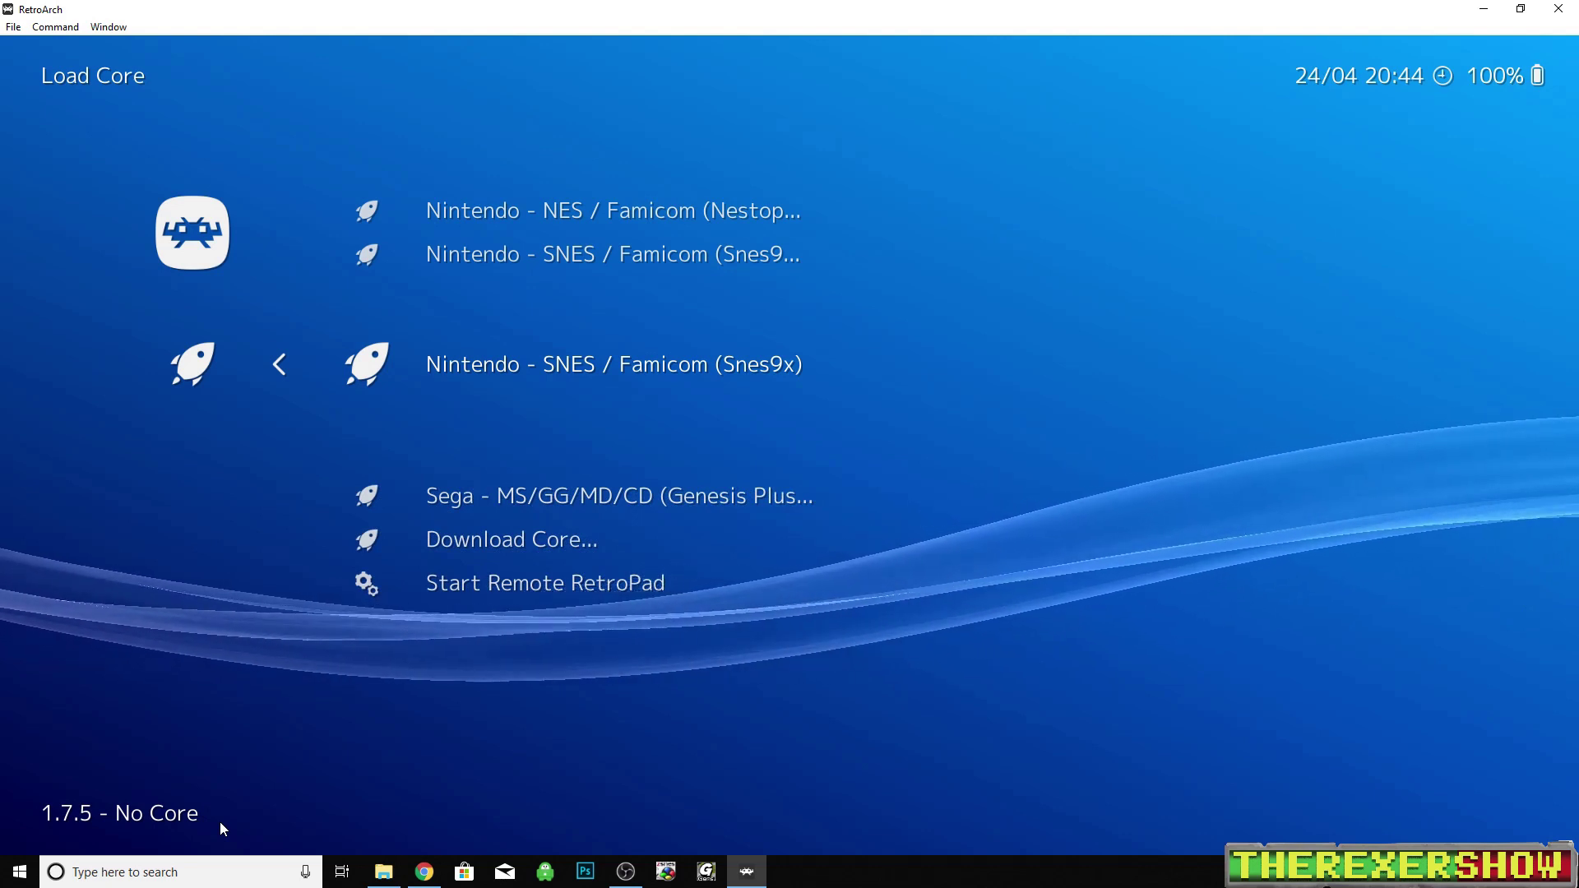
key(Down)
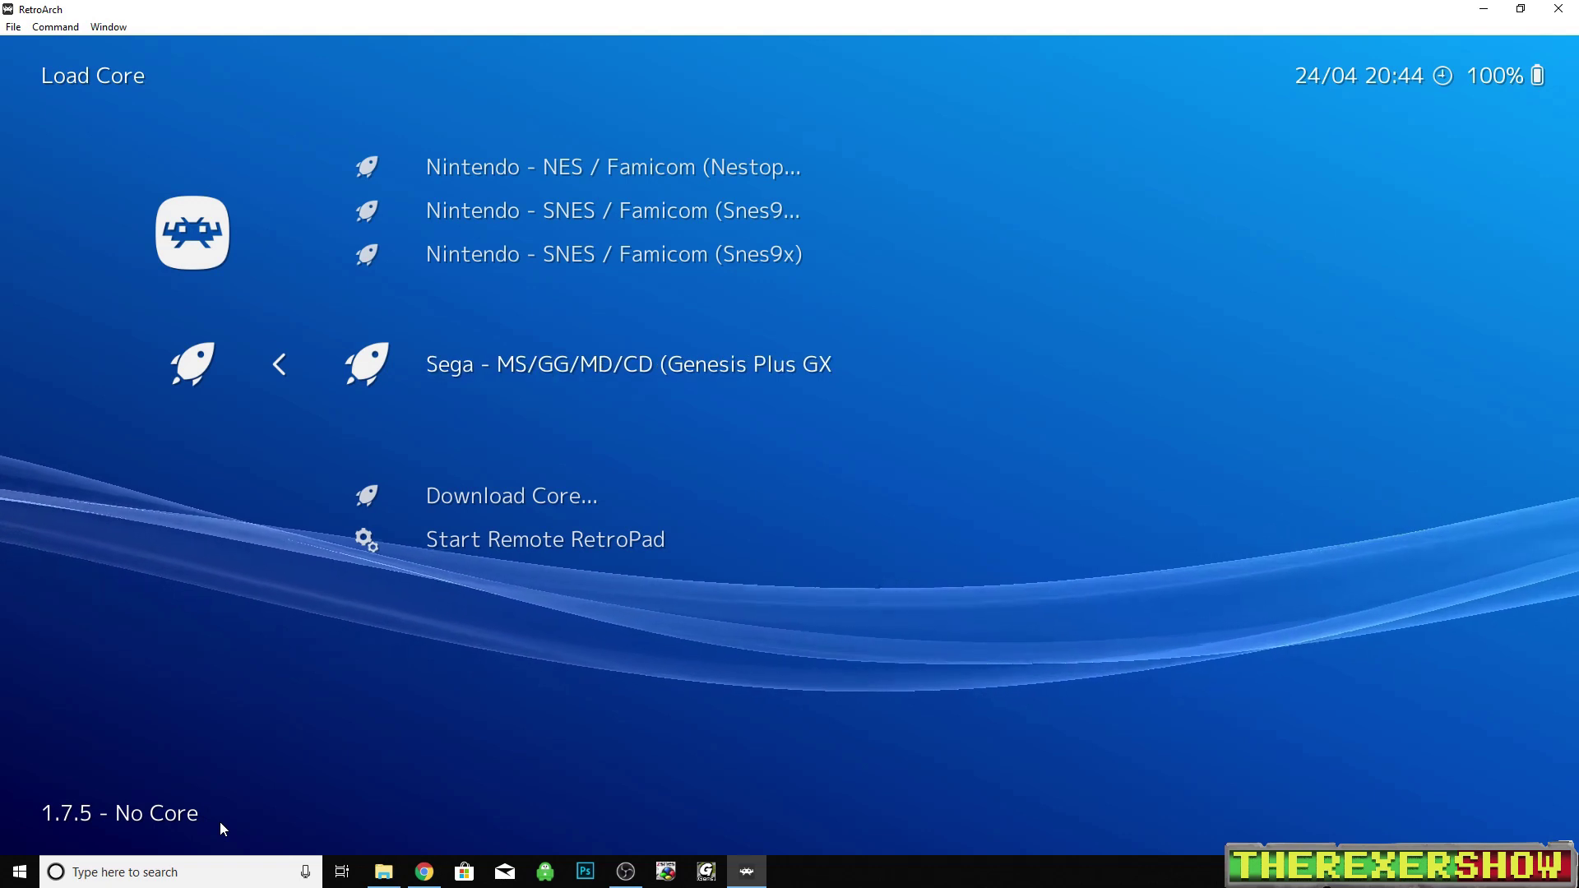
key(Up)
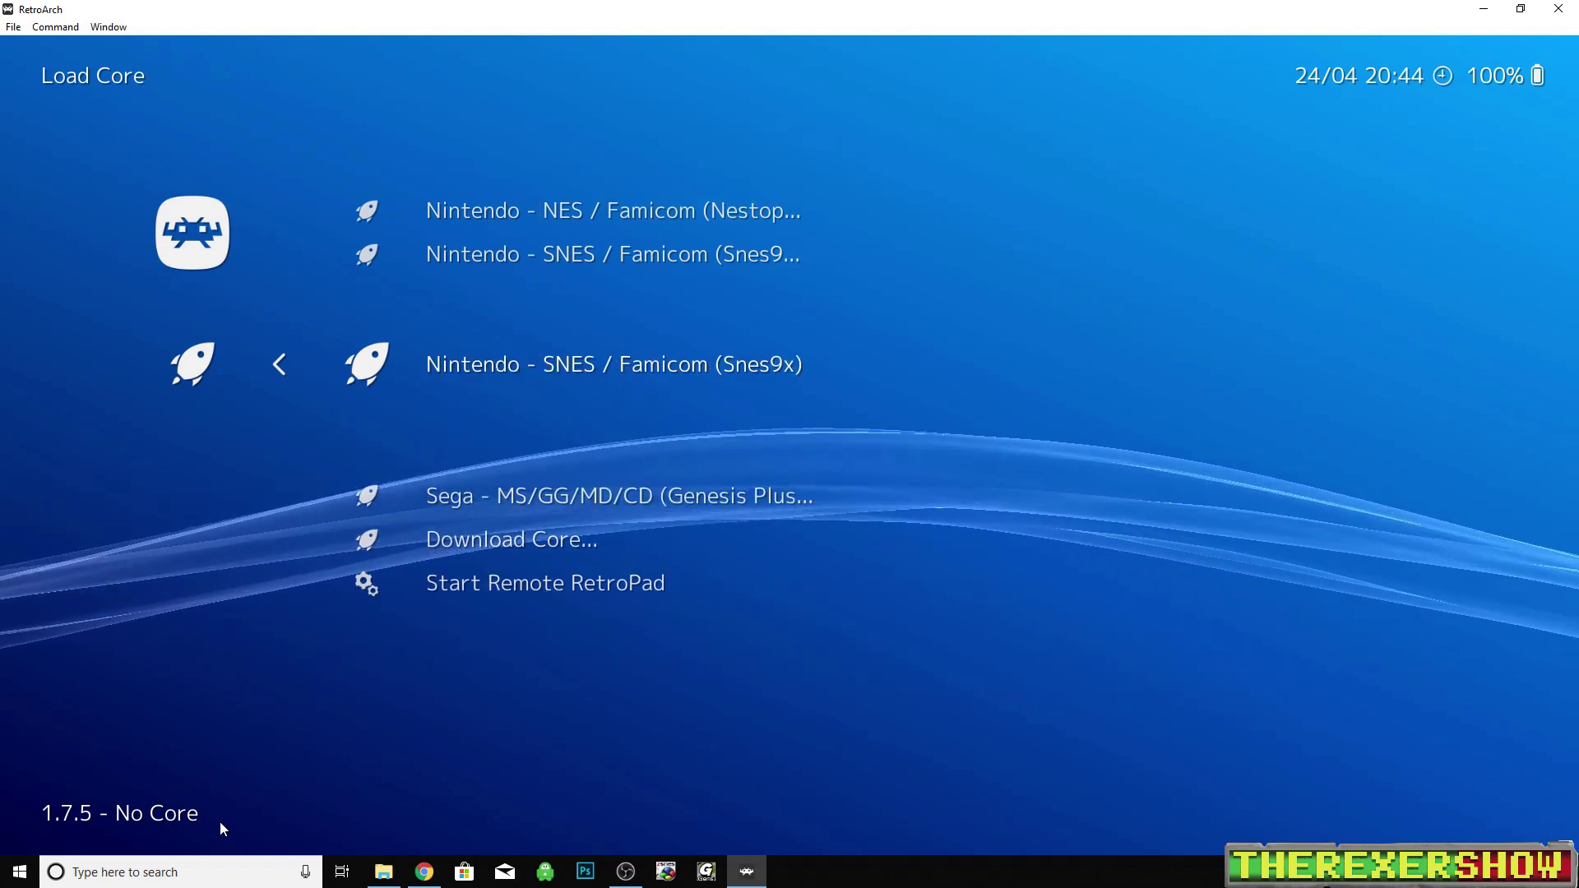
key(Return)
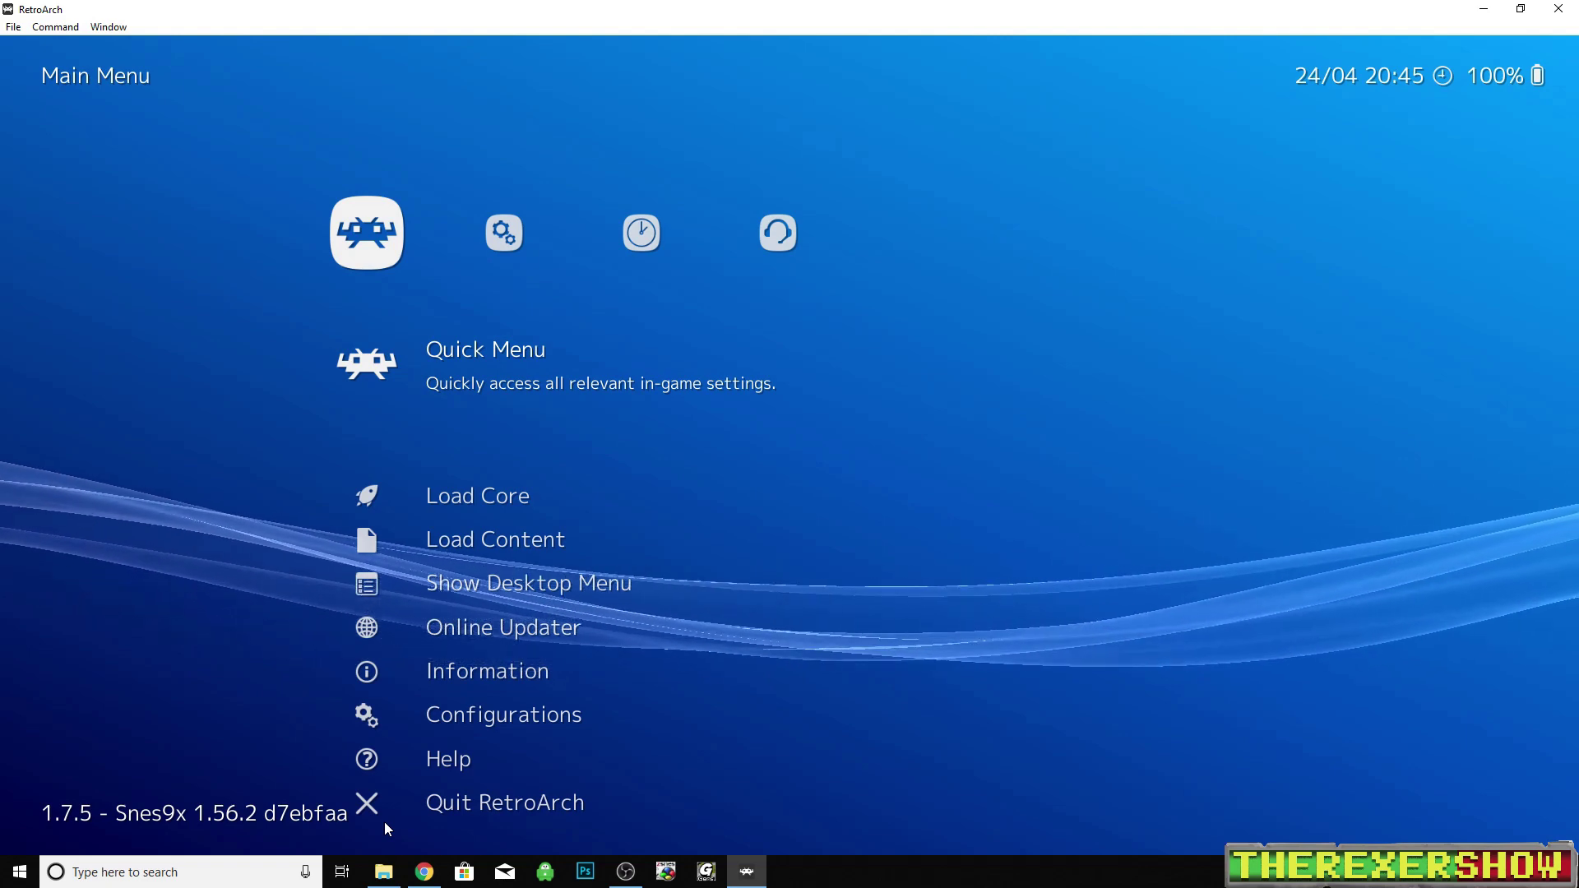
Step: Refresh the room list in Netplay Rooms to scan for hosted games
key(Right)
key(Right)
key(Right)
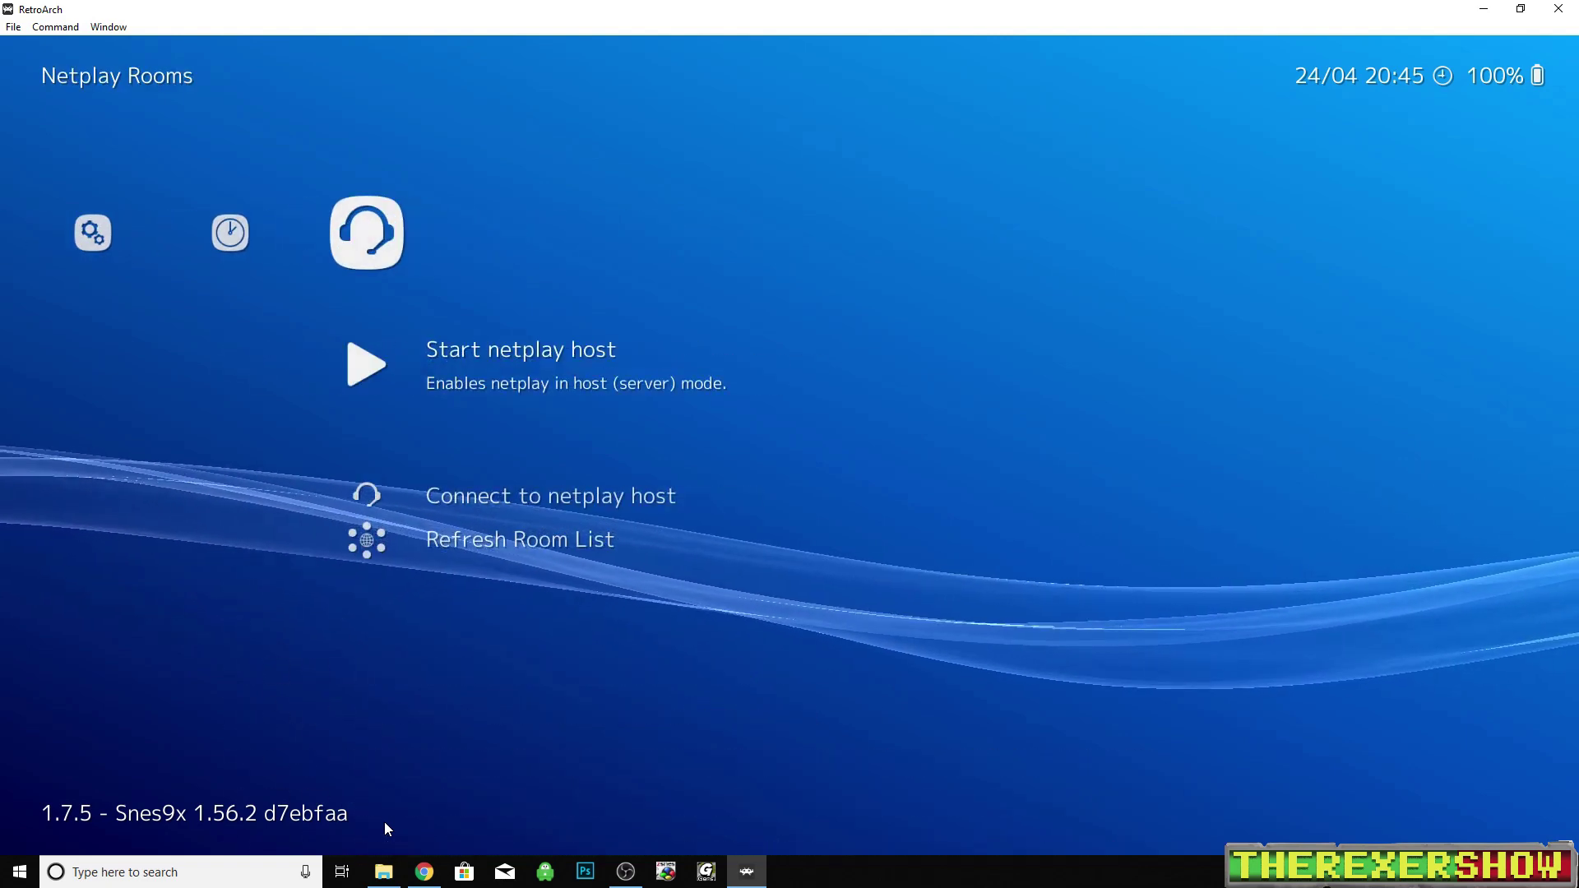
key(Down)
key(Down)
key(Return)
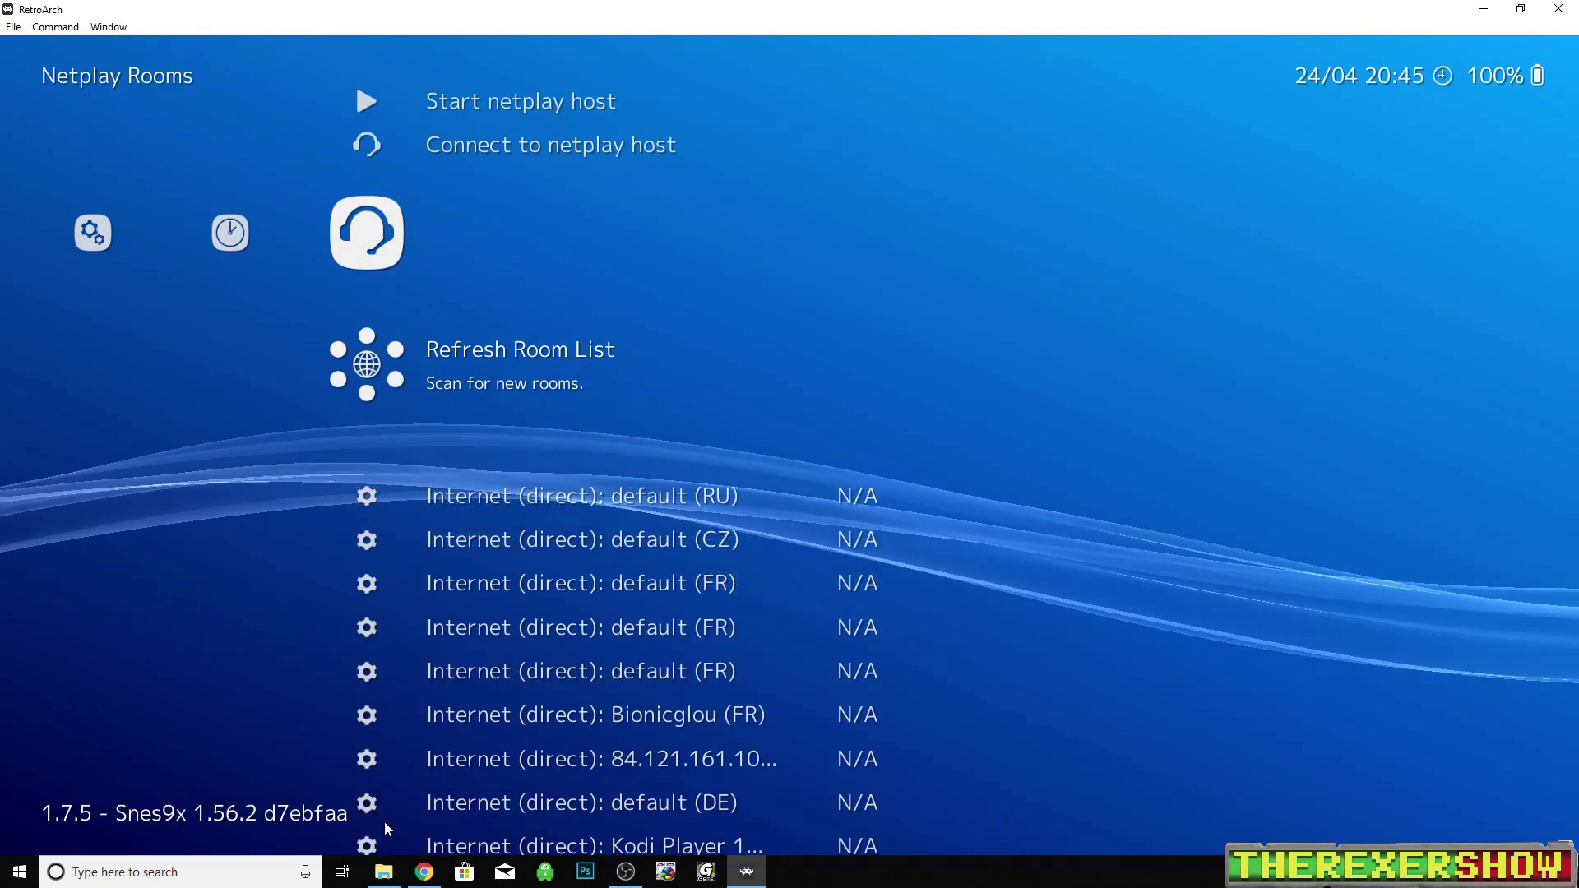
Step: Browse the listed netplay rooms and examine each host's RetroArch version, core and game
key(Down)
key(Down)
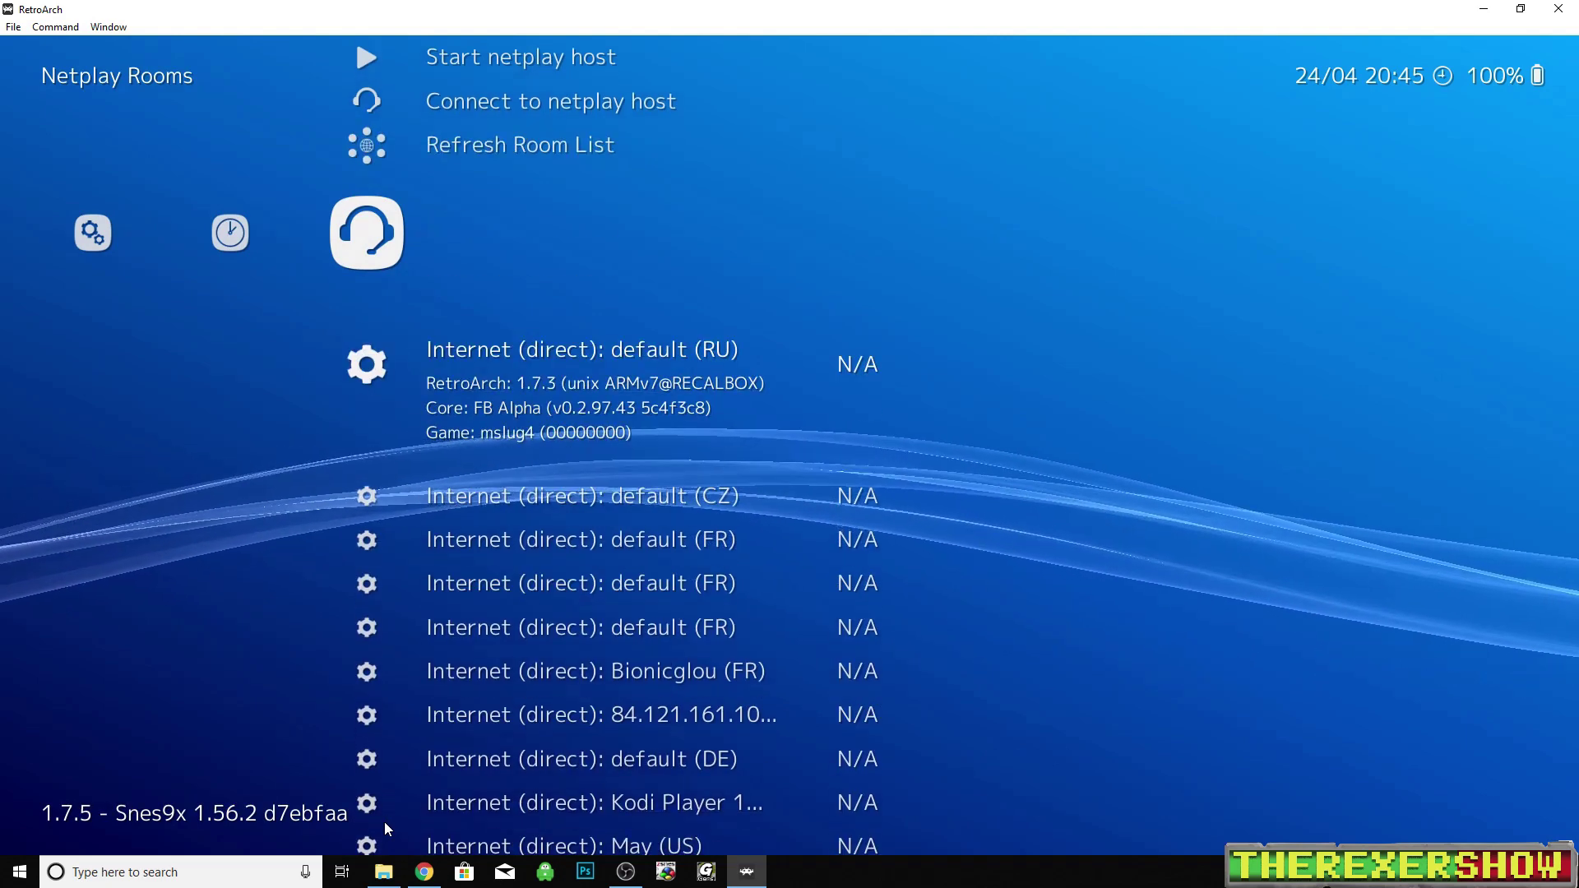
key(Down)
key(Down)
key(Down)
key(Down)
key(Down)
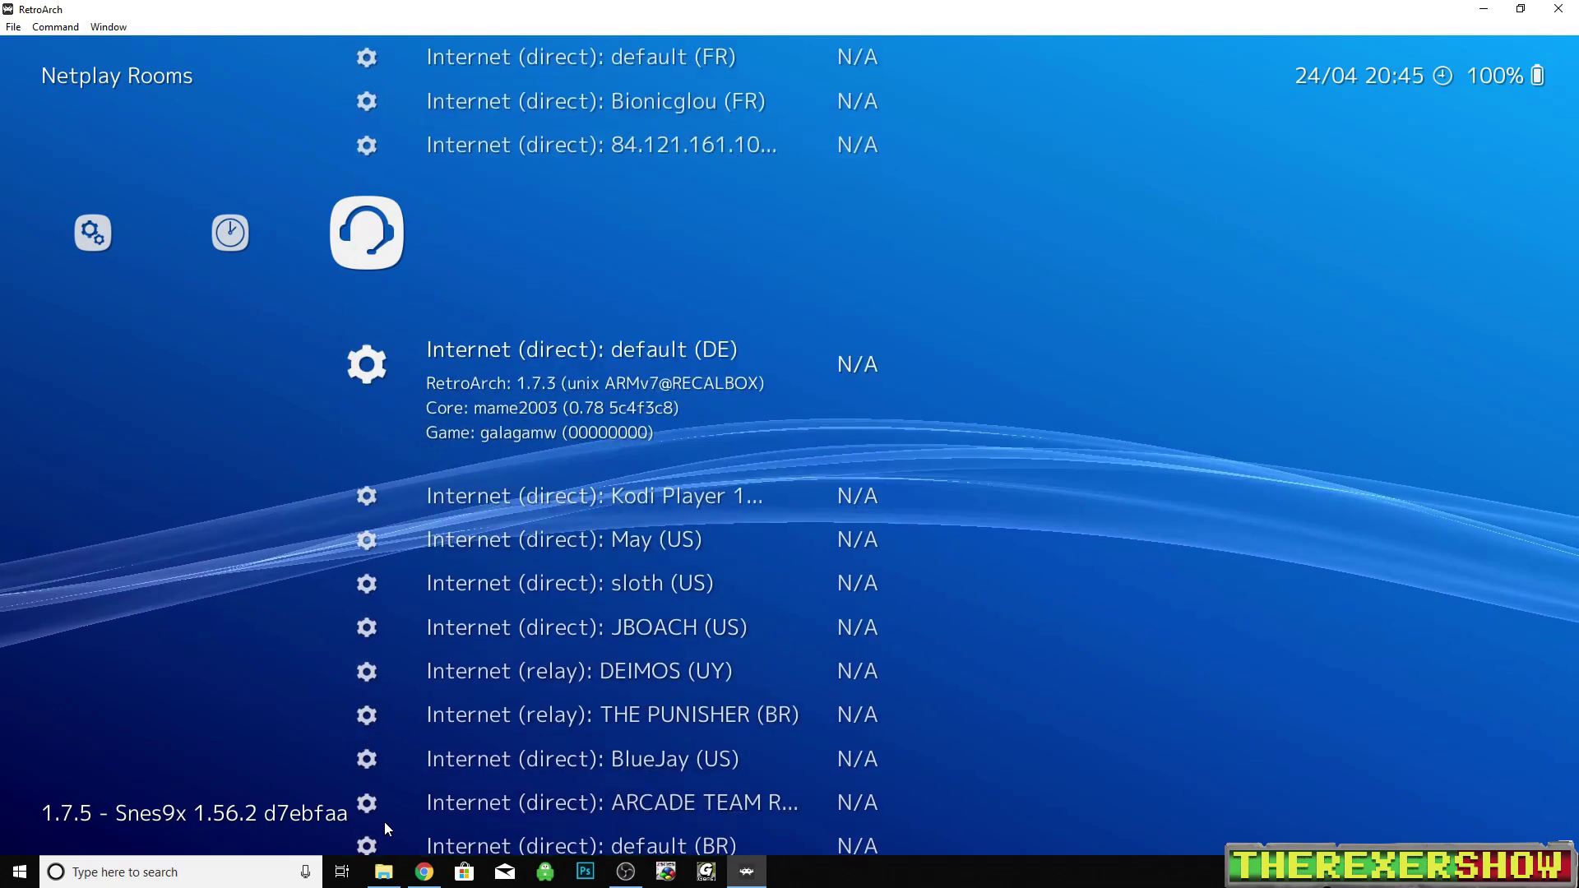
key(Down)
key(Down)
key(Down)
key(Down)
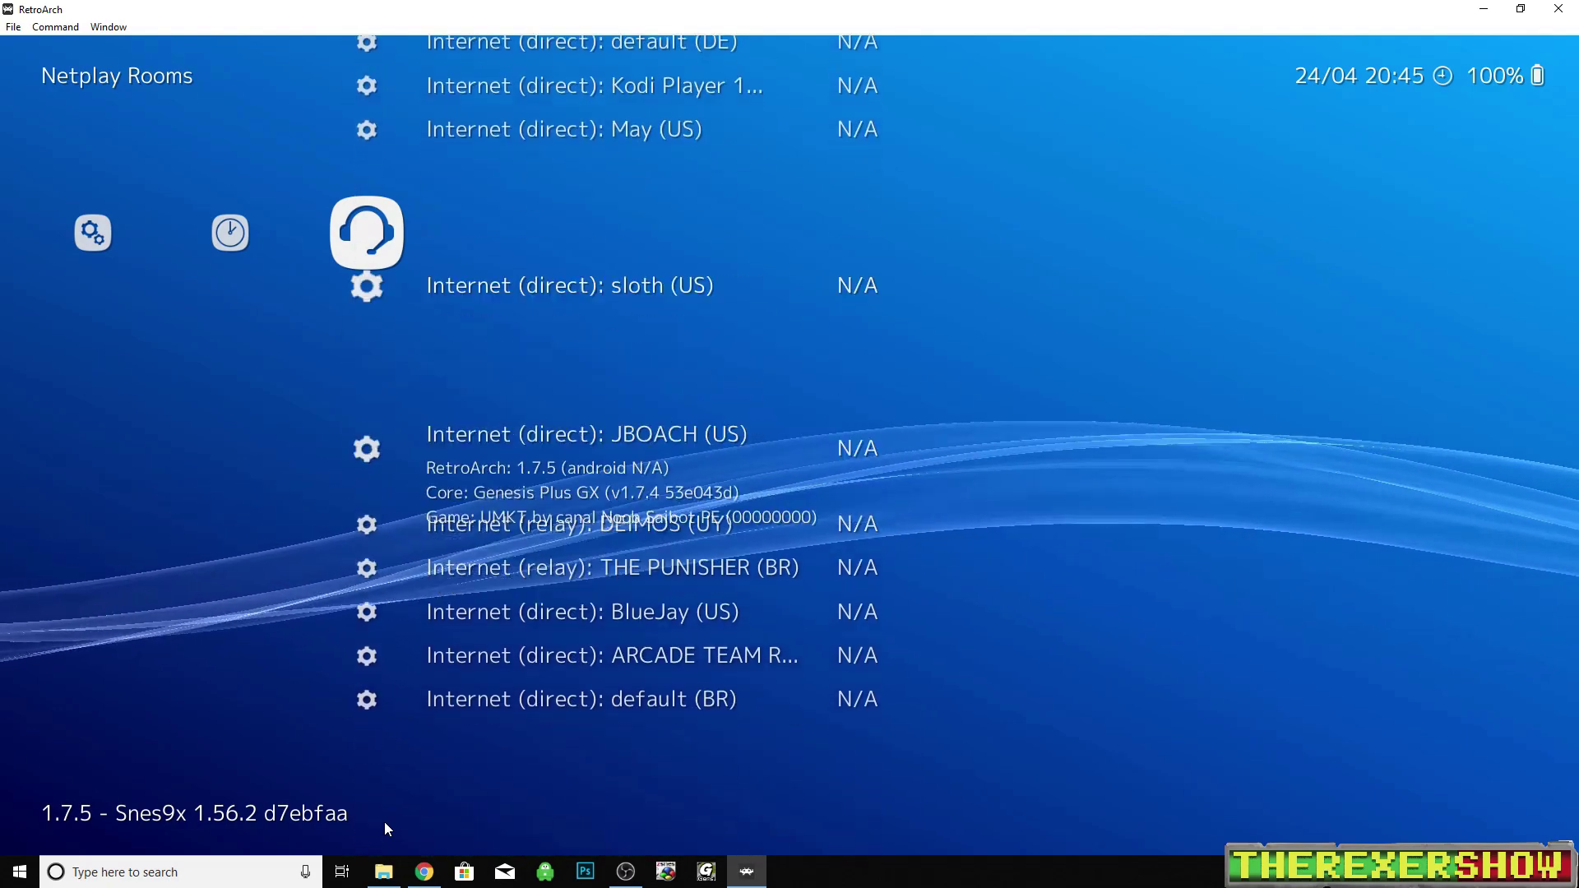
key(Down)
key(Down)
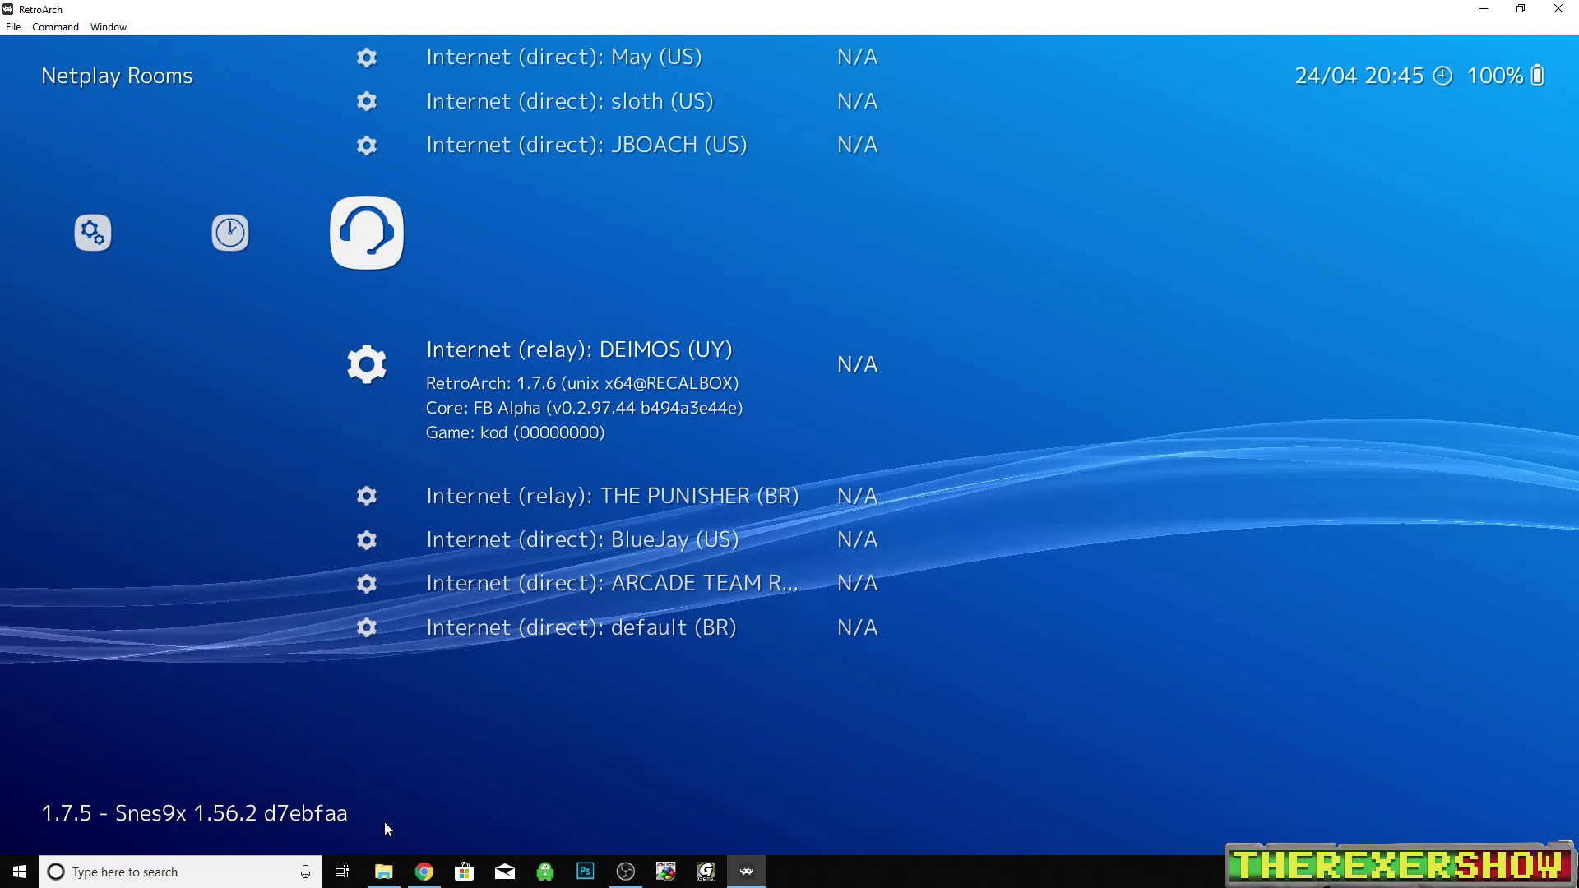
key(Up)
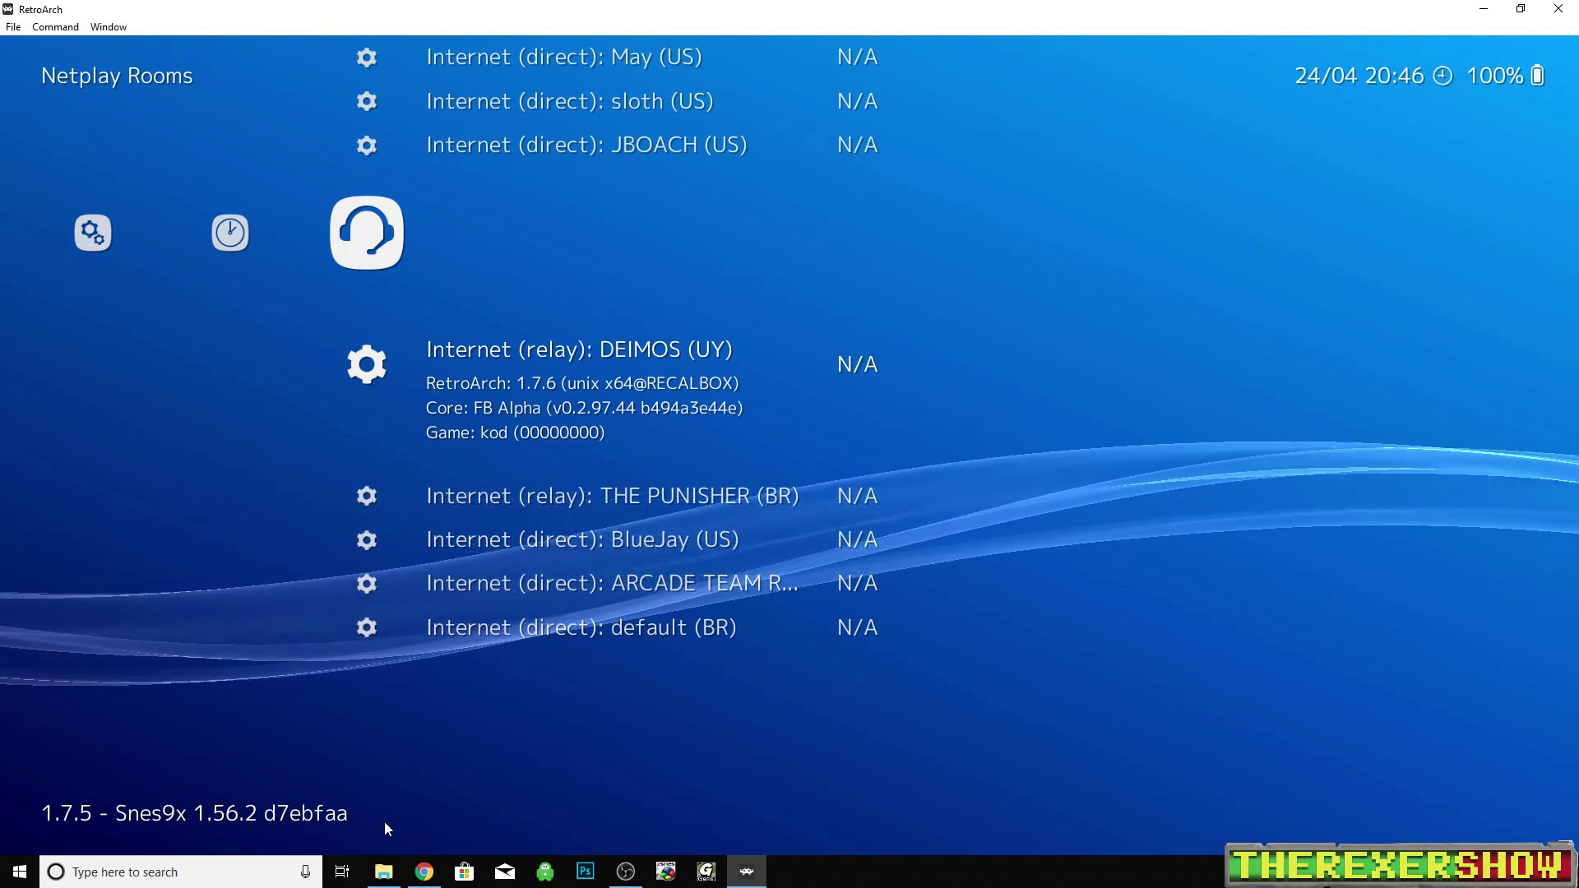
Step: Turn on Use Relay Server in the Network settings
key(Left)
key(Left)
key(Left)
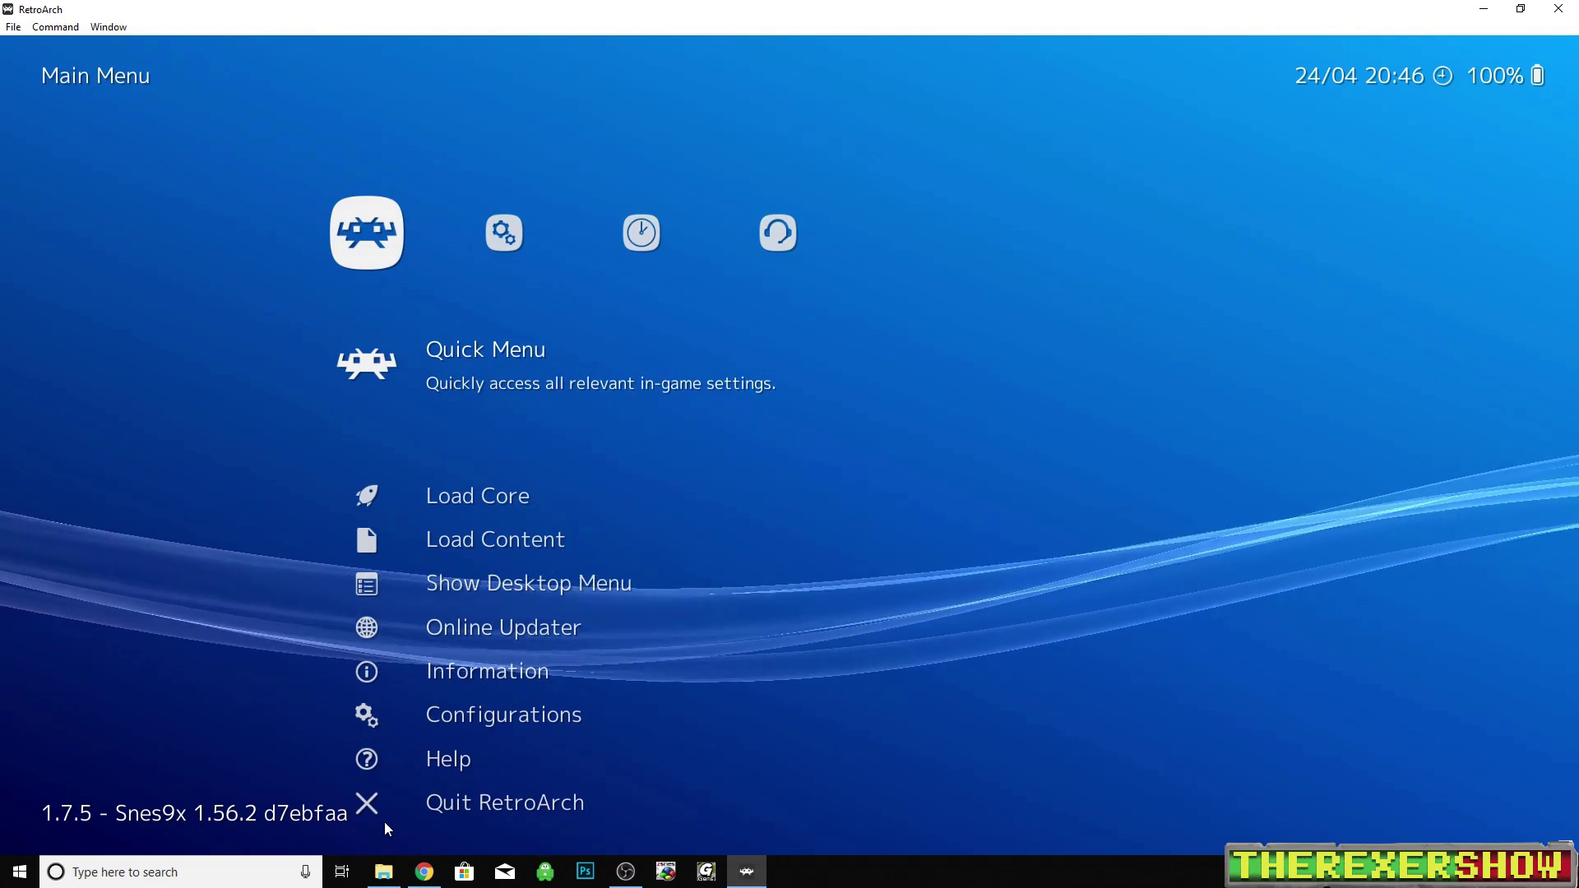
key(Right)
key(Down)
key(Down)
key(Down)
key(Down)
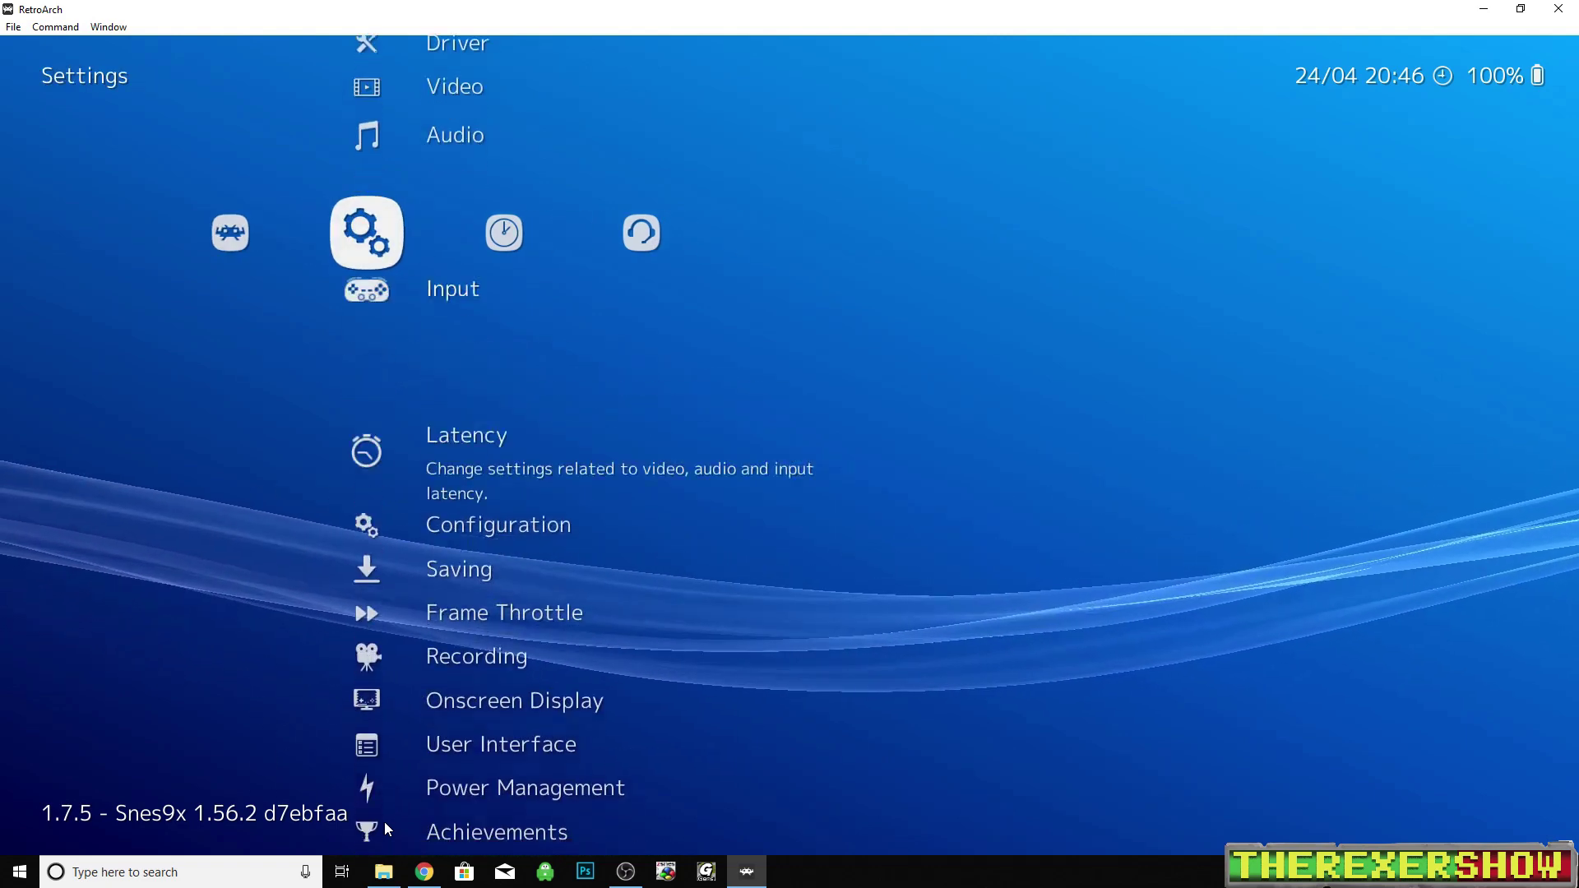
key(Down)
key(Down)
key(Down)
key(Down)
key(Down)
key(Down)
key(Down)
key(Down)
key(Down)
key(Return)
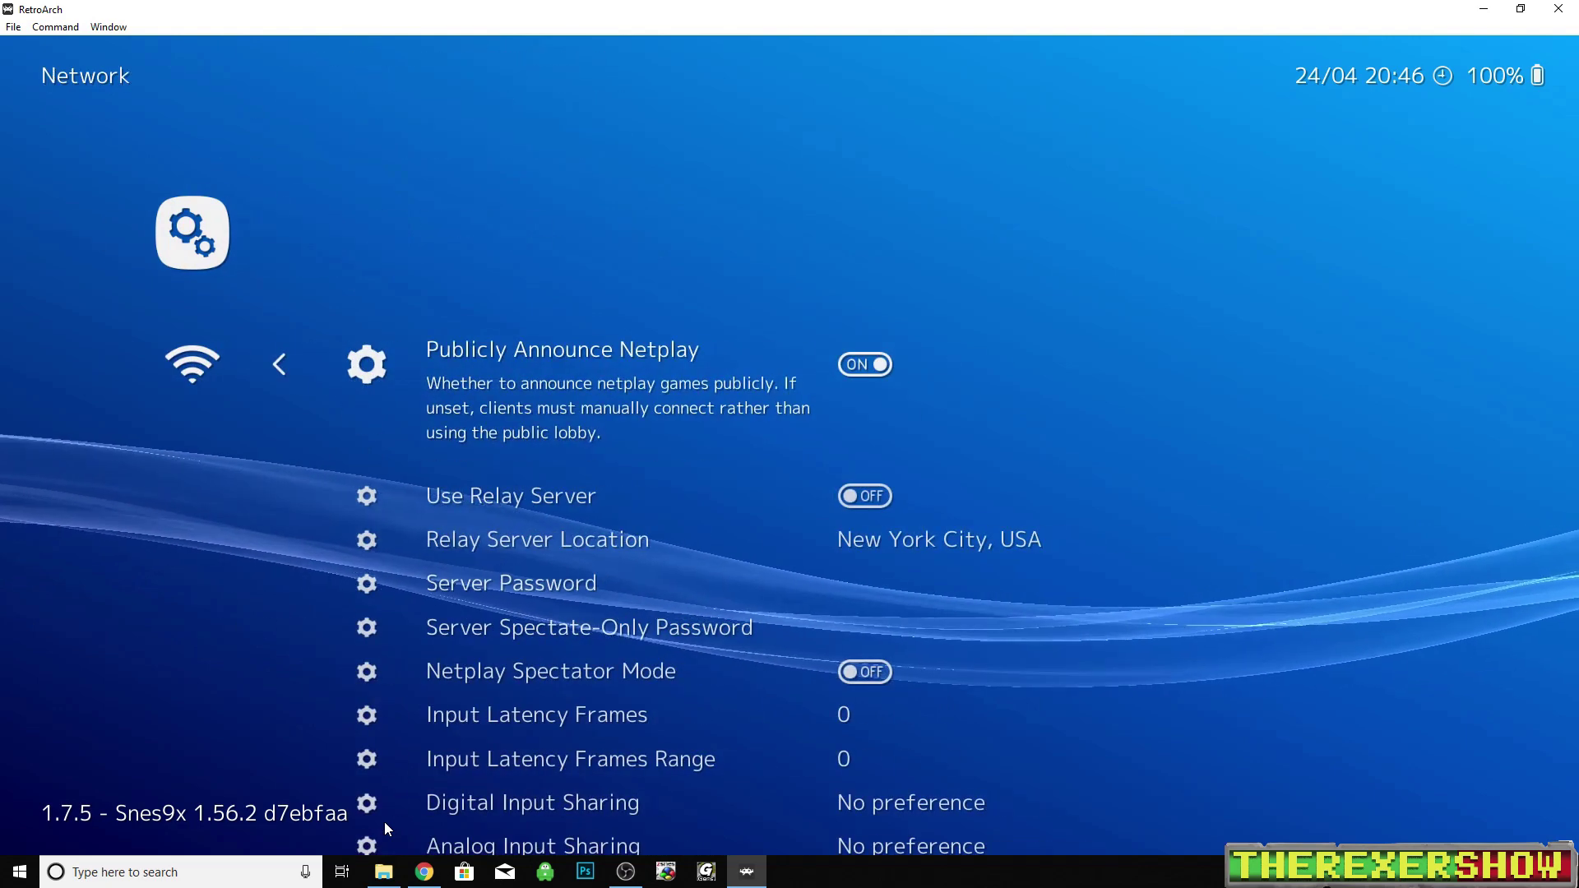
key(Down)
key(Return)
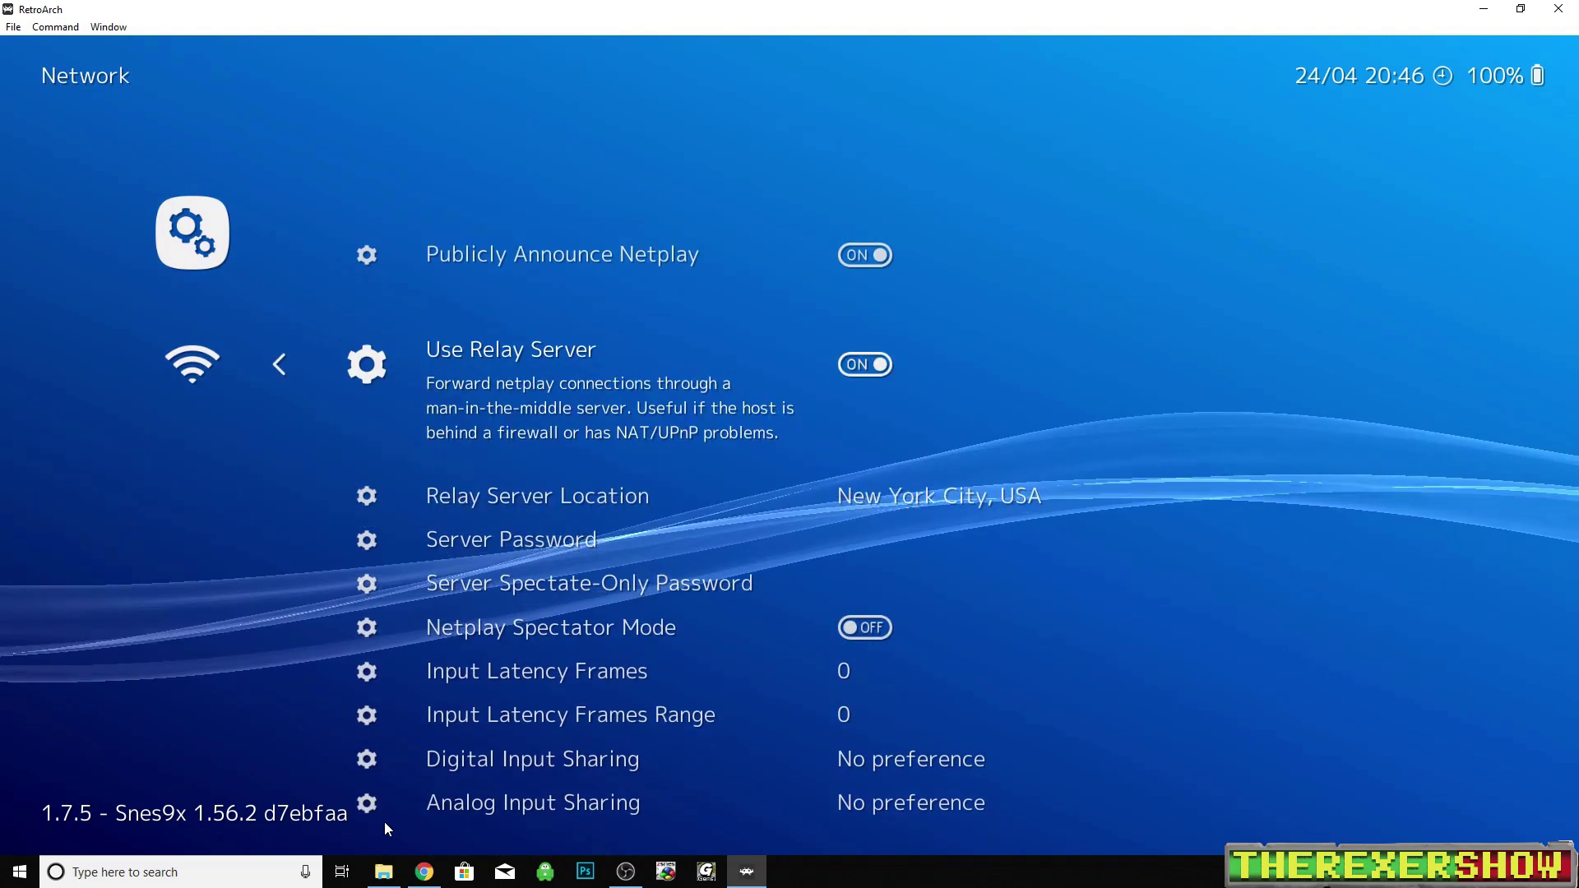
Step: Review the remaining netplay options, trying Input Latency Frames at 3 before returning it to 0
key(Down)
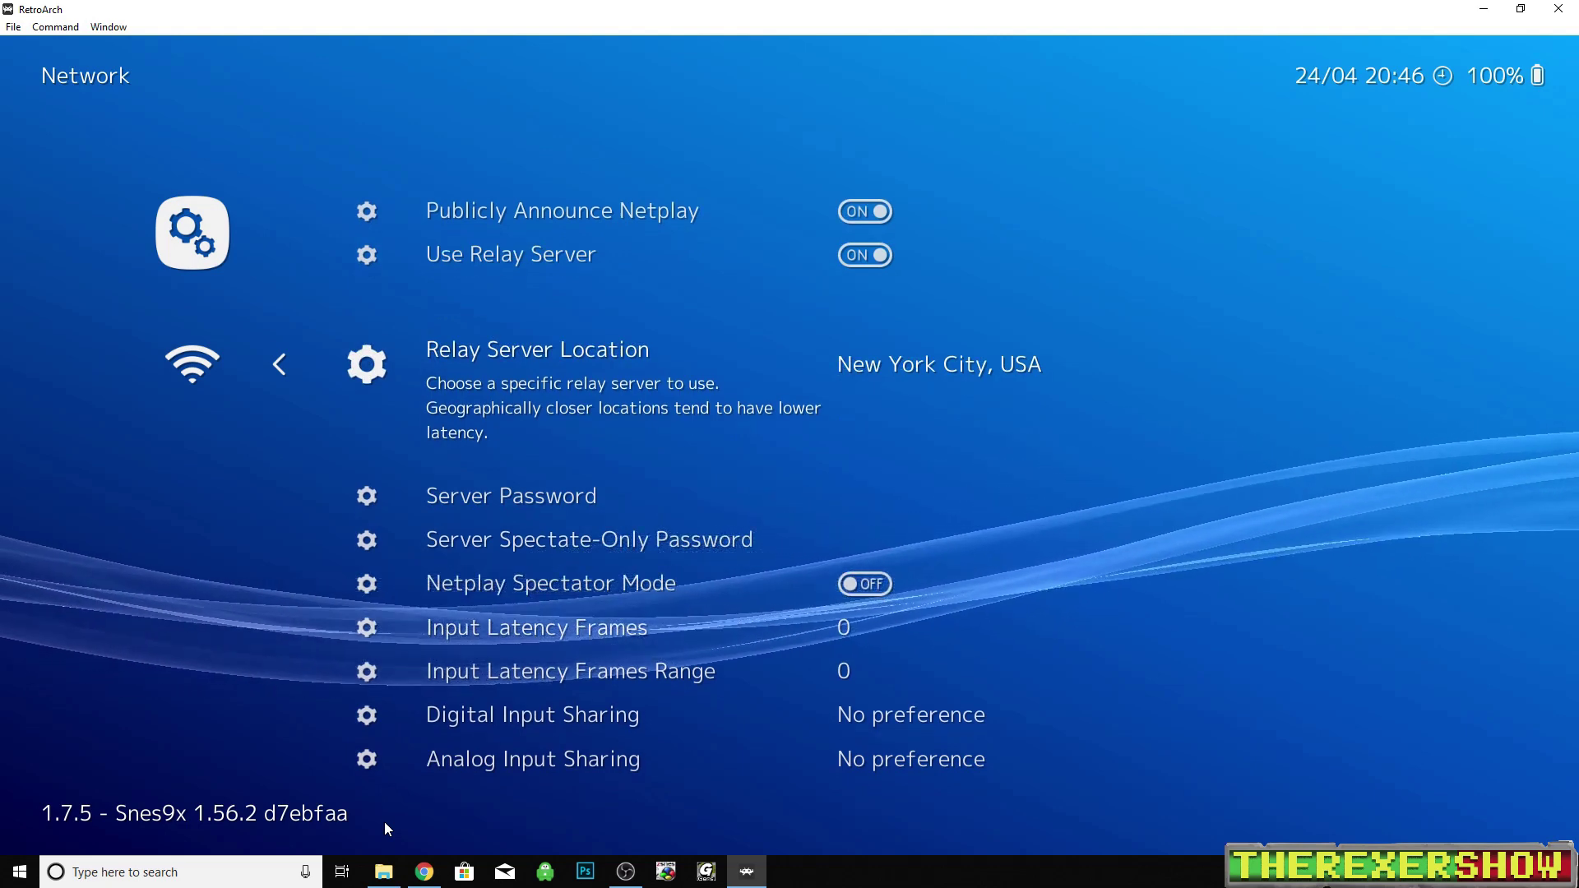
key(Down)
key(Down)
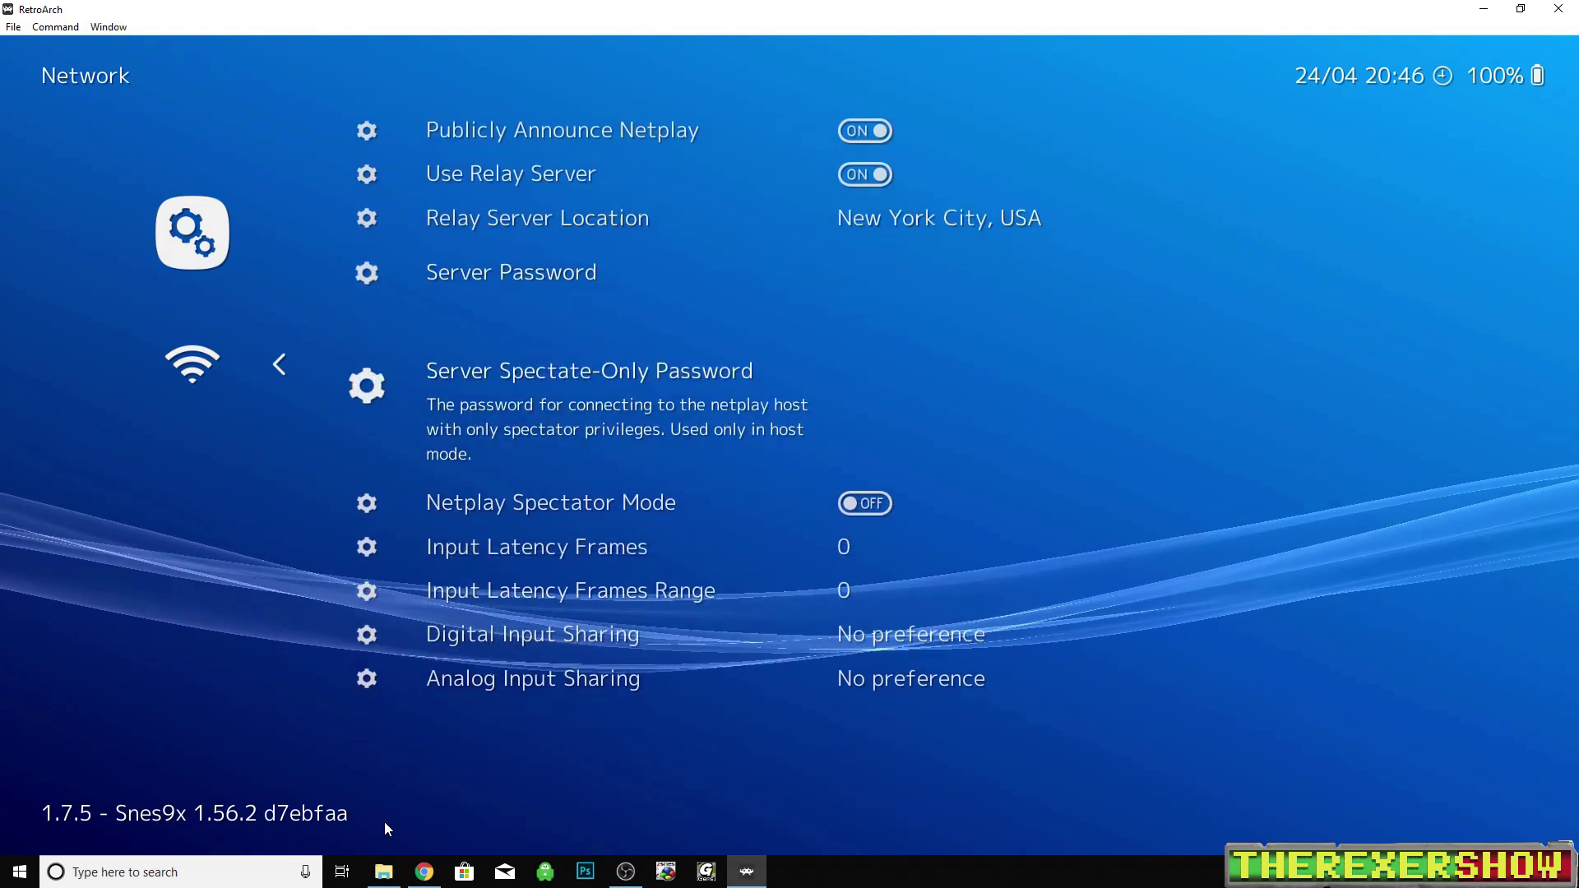
key(Down)
key(Down)
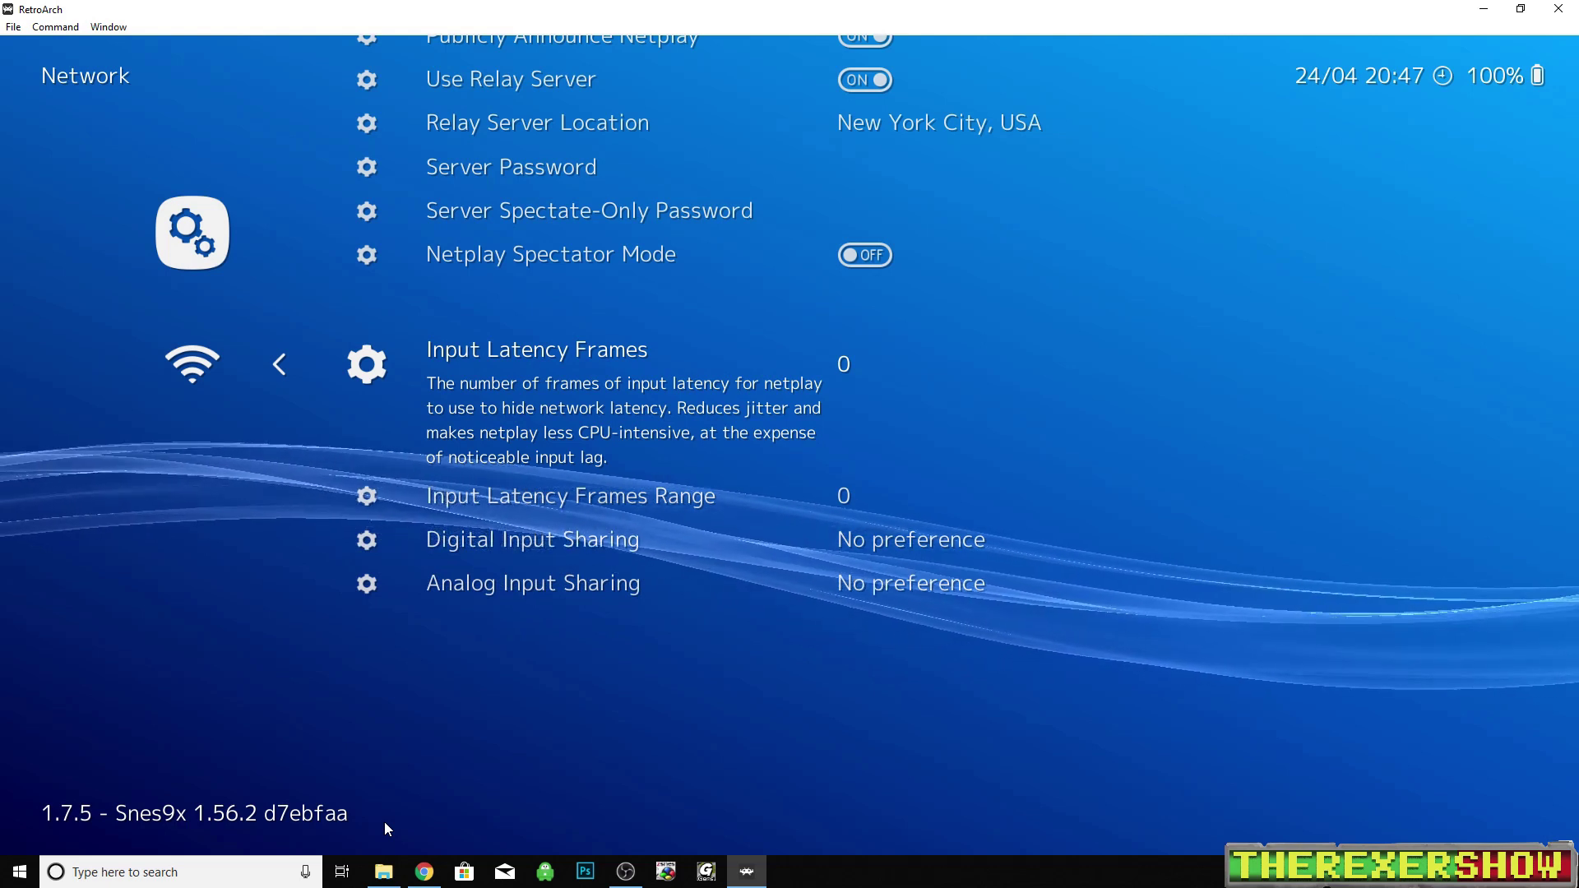
key(Right)
key(Right)
key(Right)
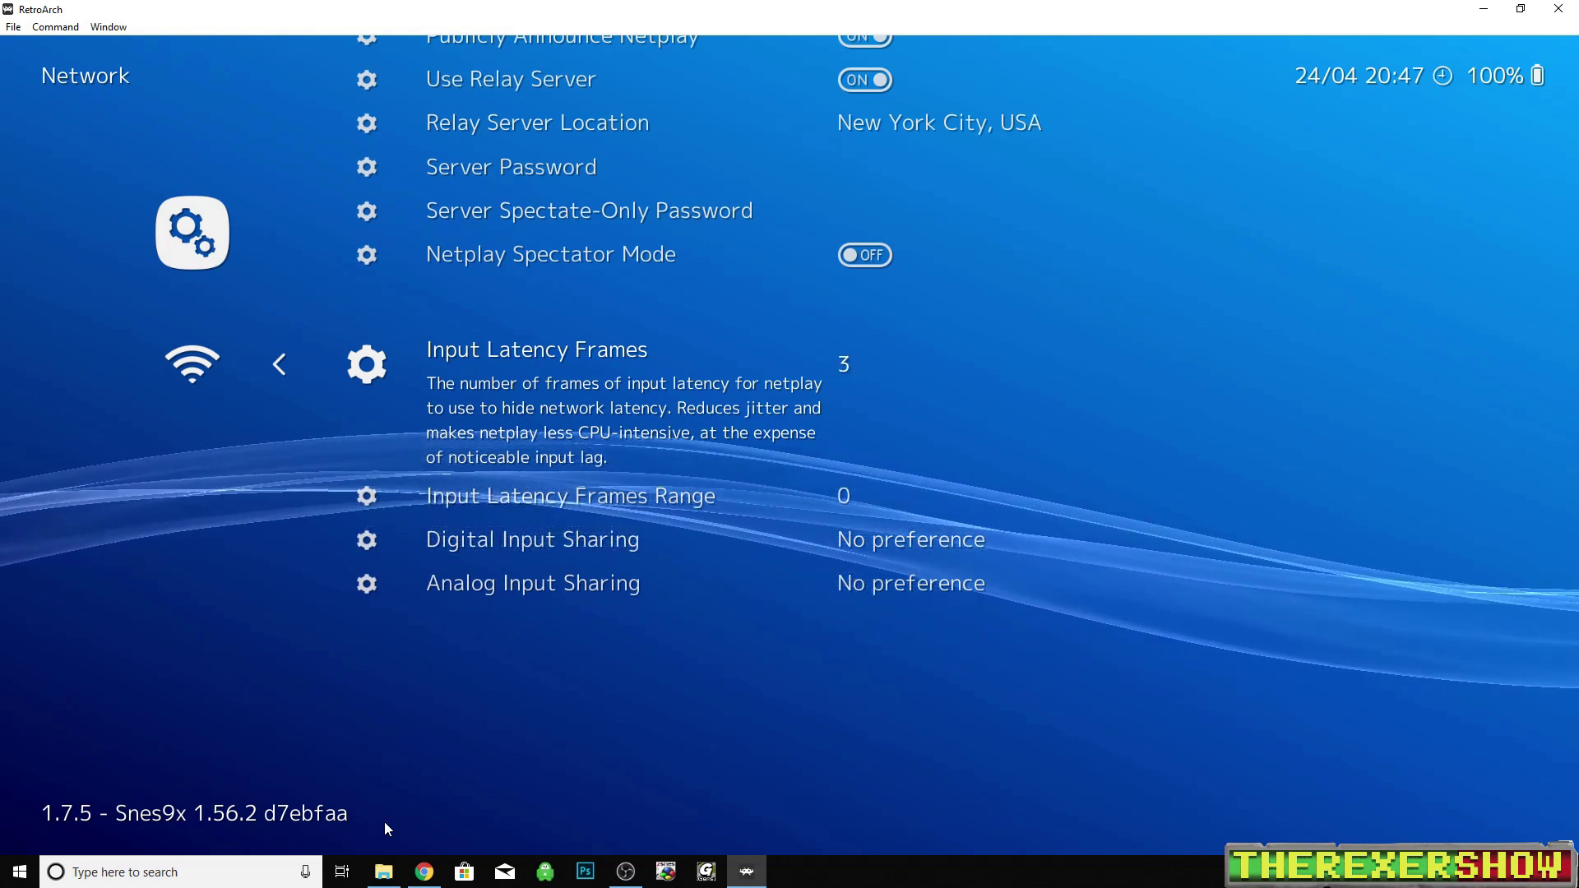
key(Left)
key(Left)
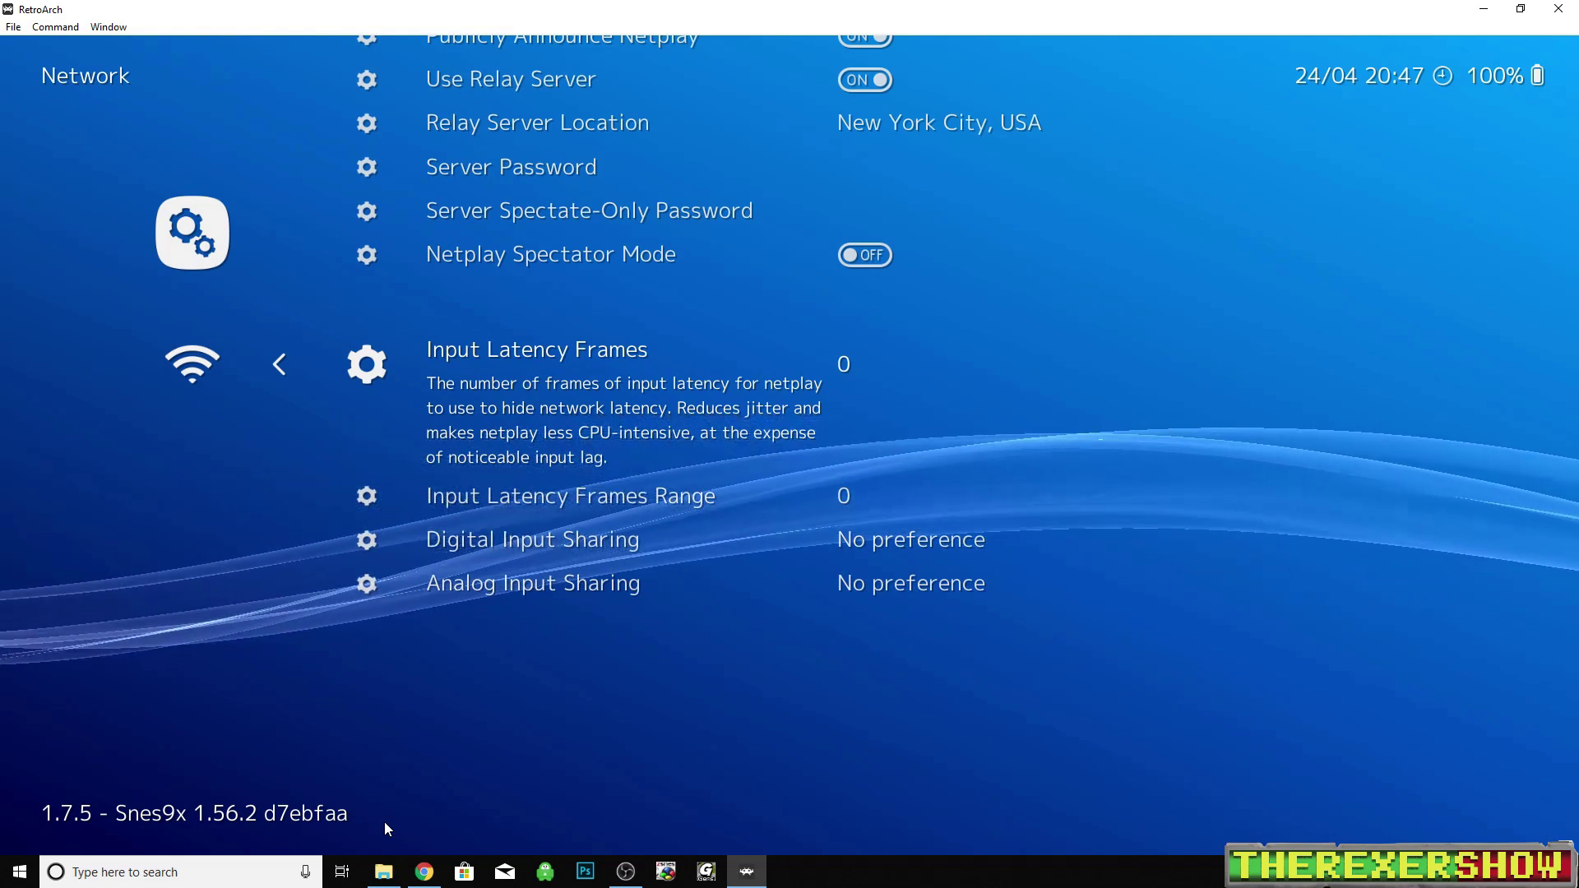
Step: Launch NHL94 with the Snes9x core from the History list and start a netplay host for it
key(BackSpace)
key(Left)
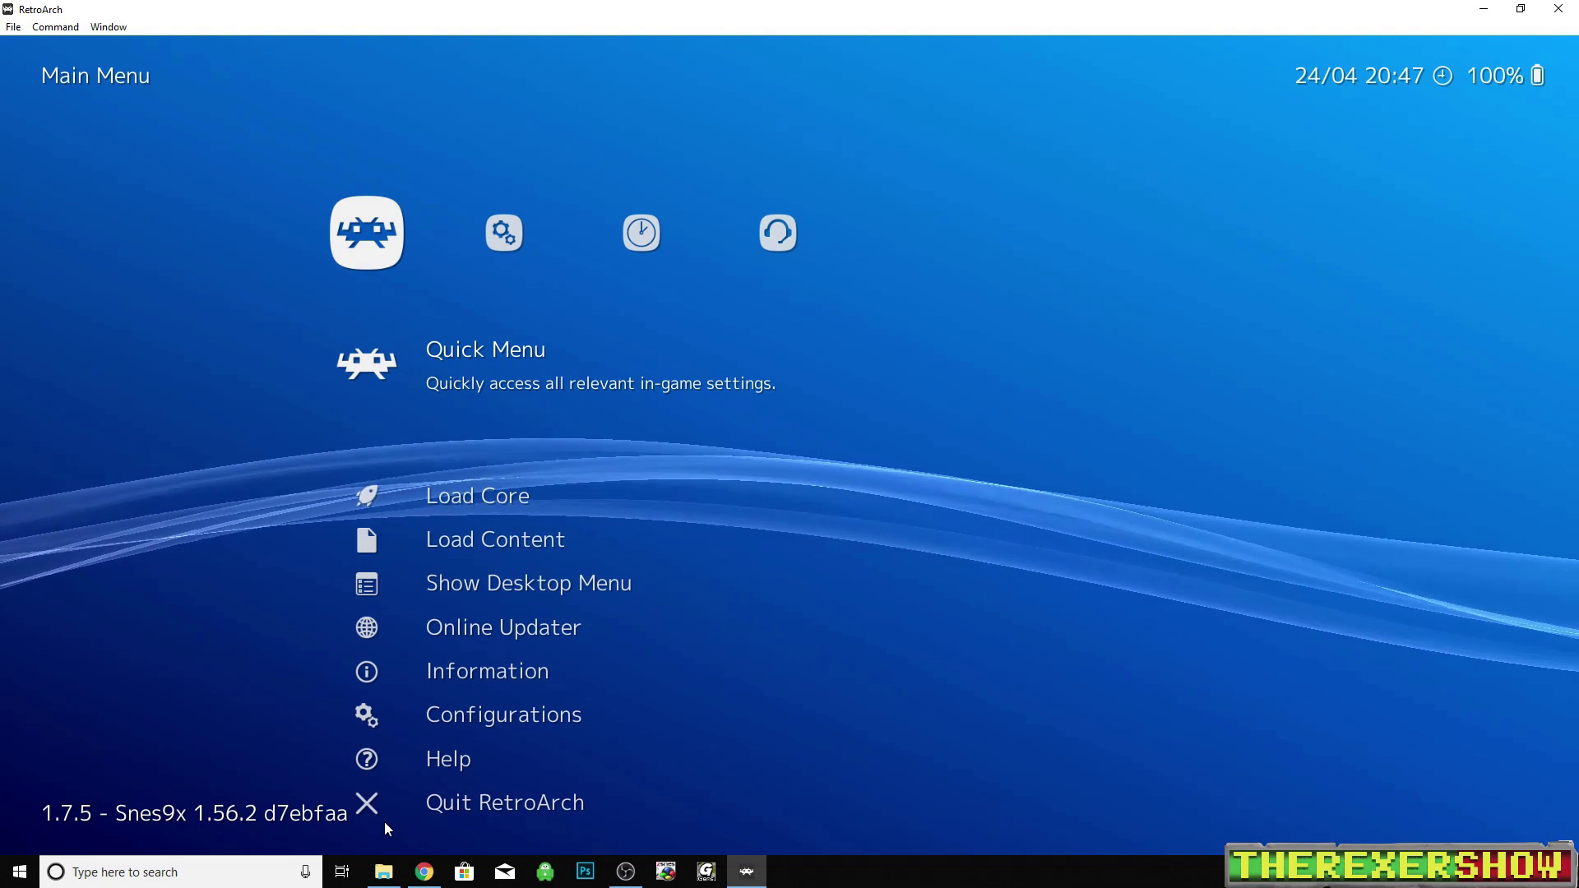
key(Right)
key(Right)
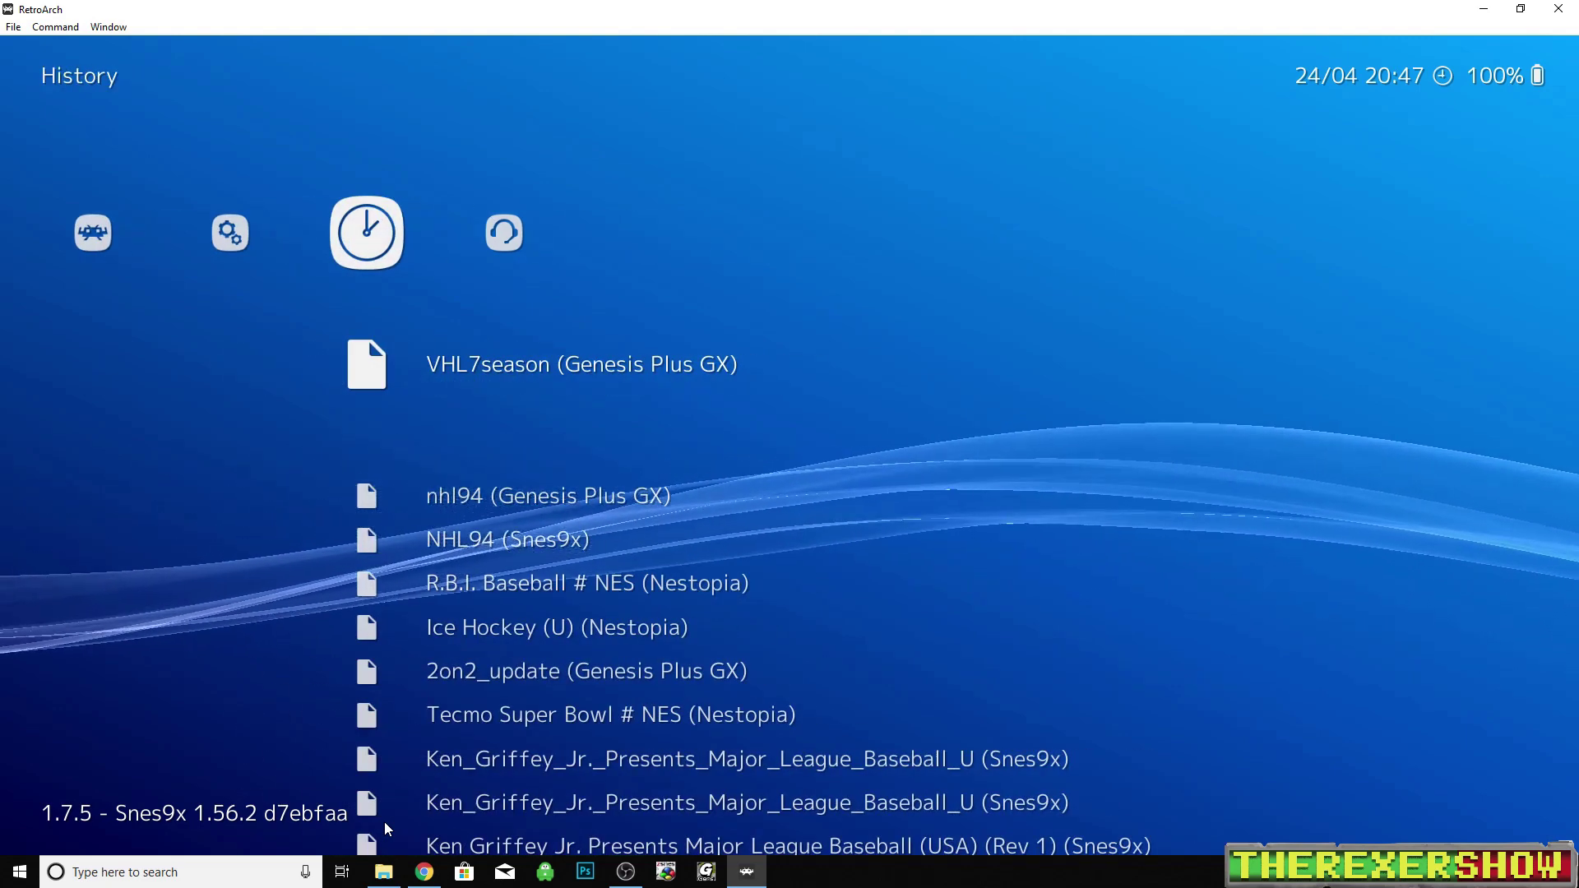
key(Down)
key(Down)
key(Down)
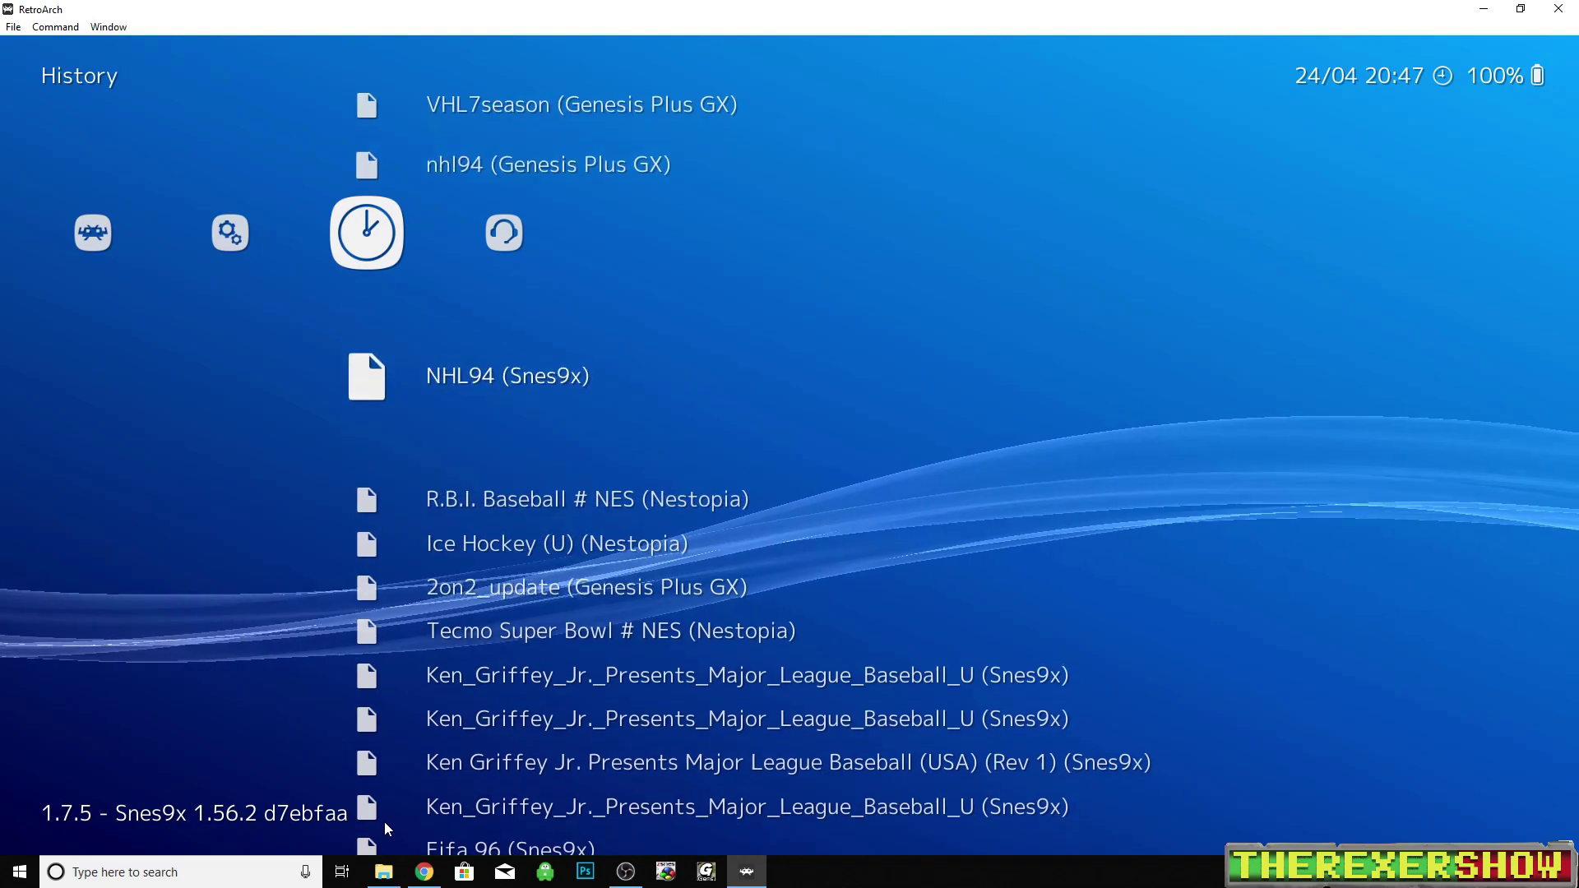
key(Up)
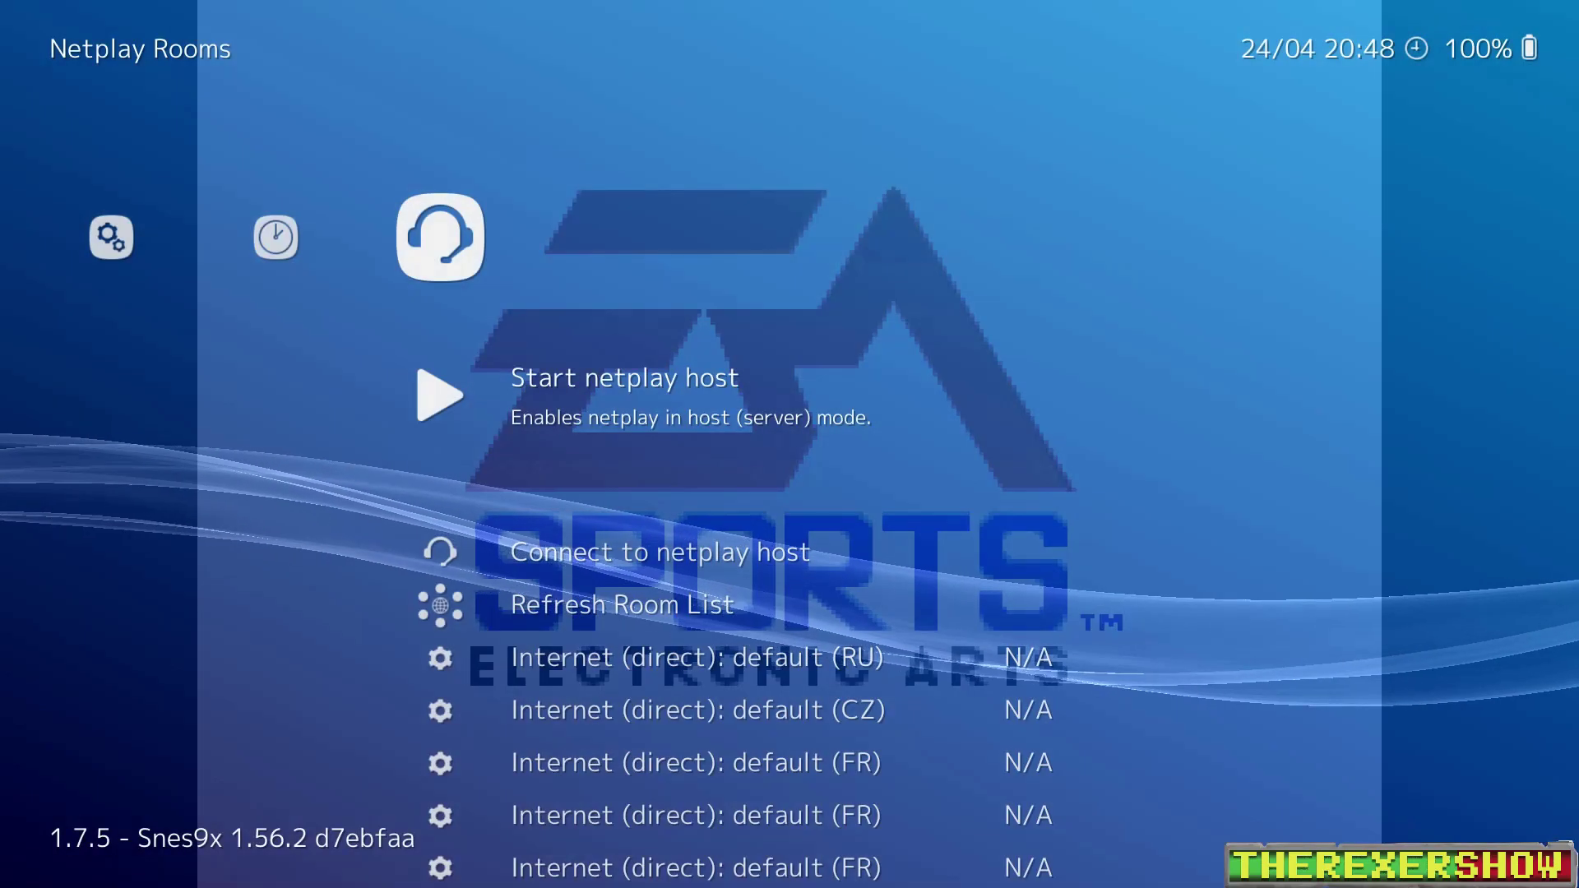
key(Left)
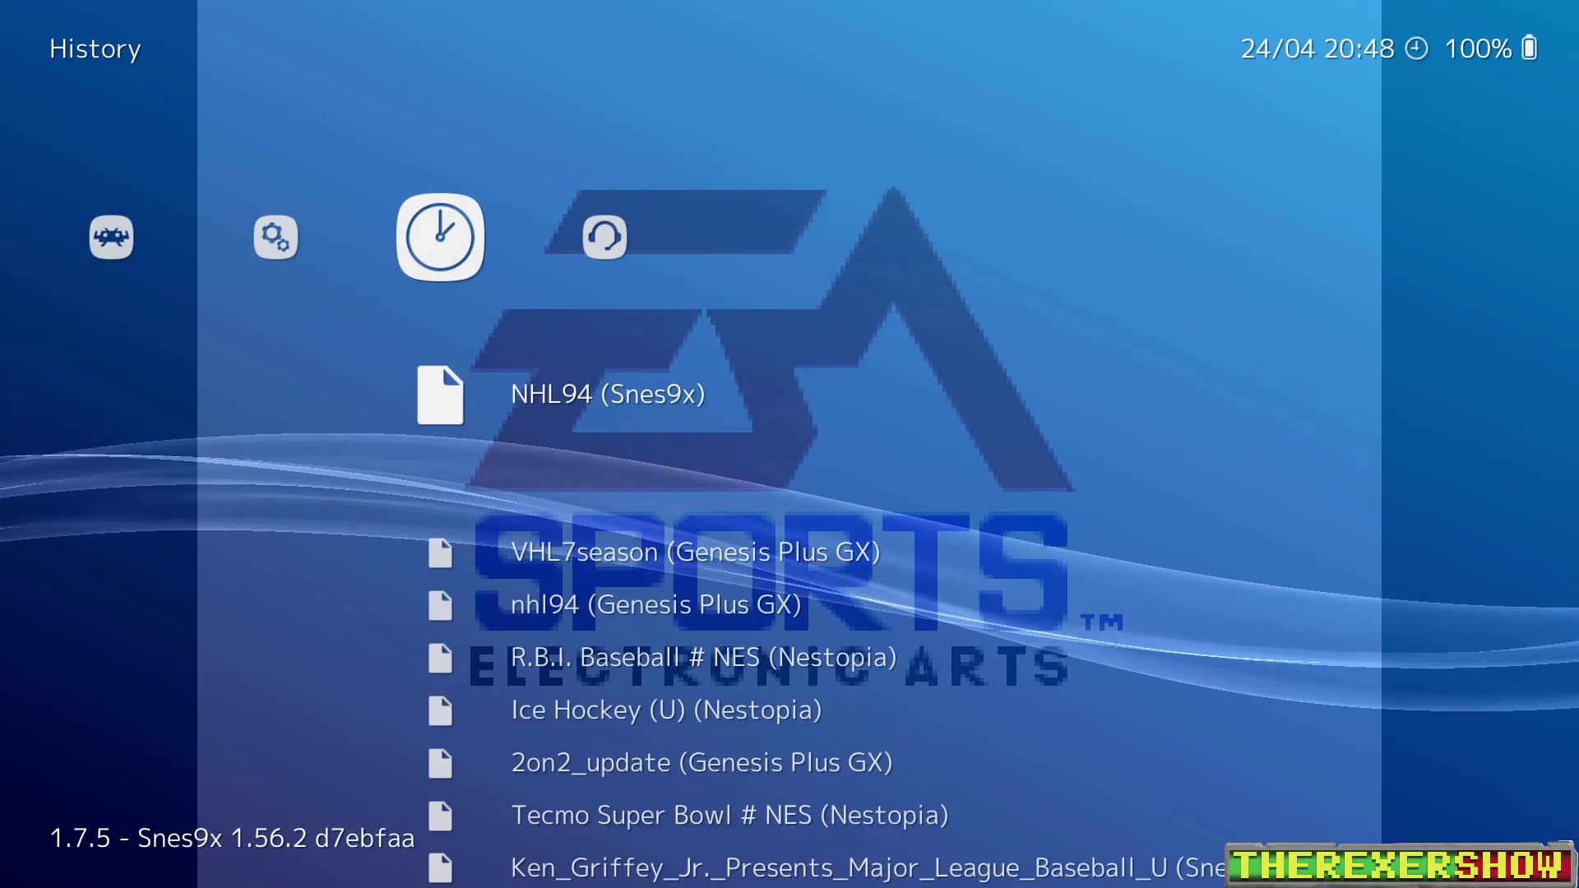
key(Right)
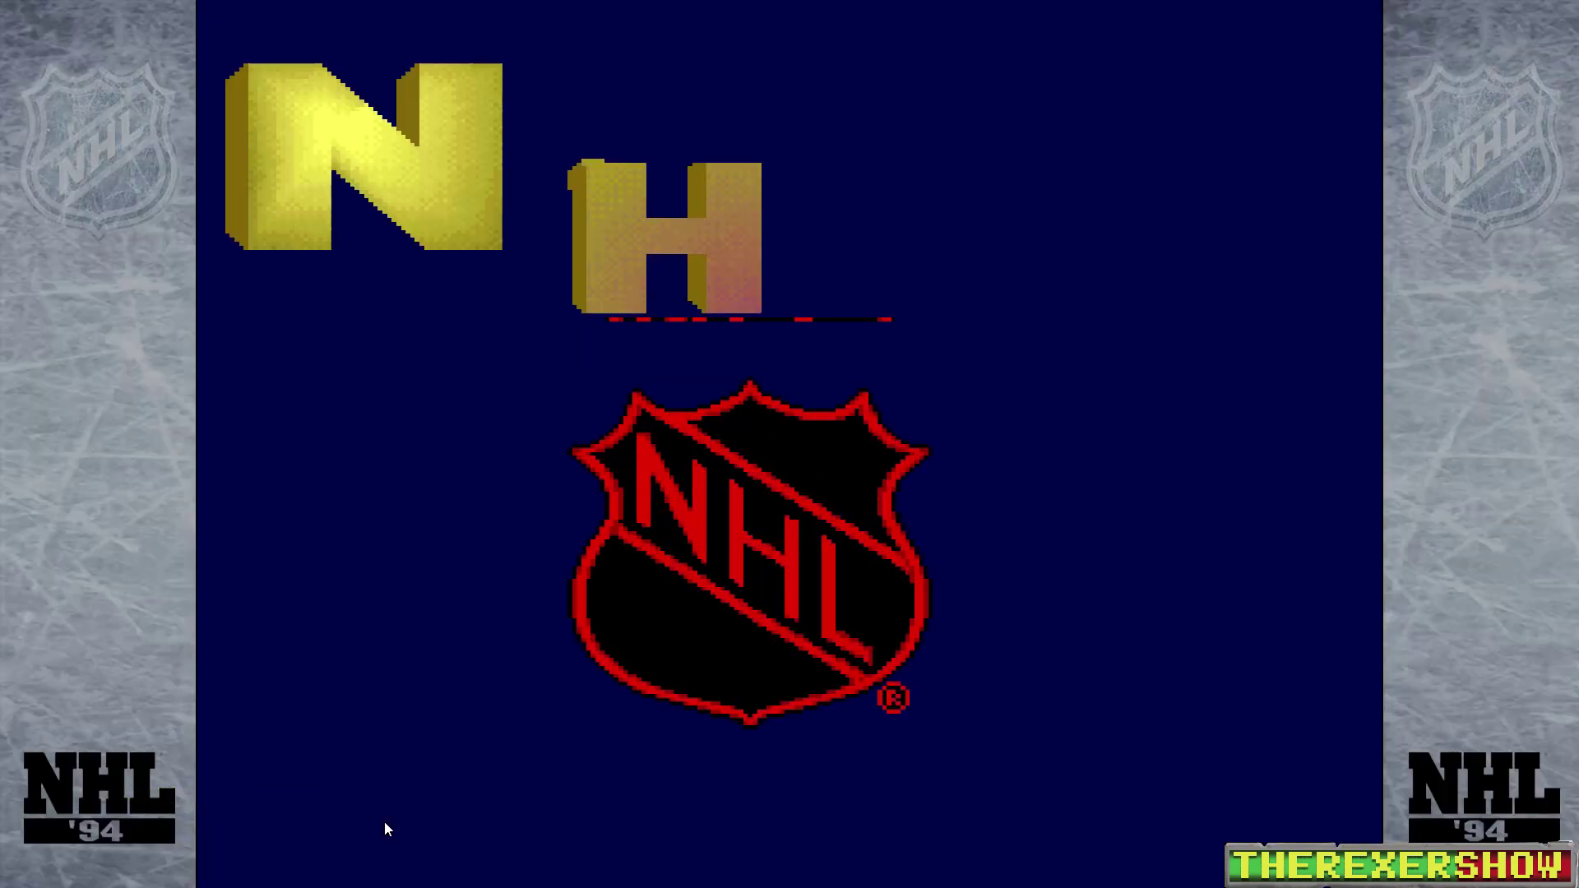
Step: Refresh the room list in Netplay Rooms while the NHL94 game is being hosted
key(F1)
key(Down)
key(Down)
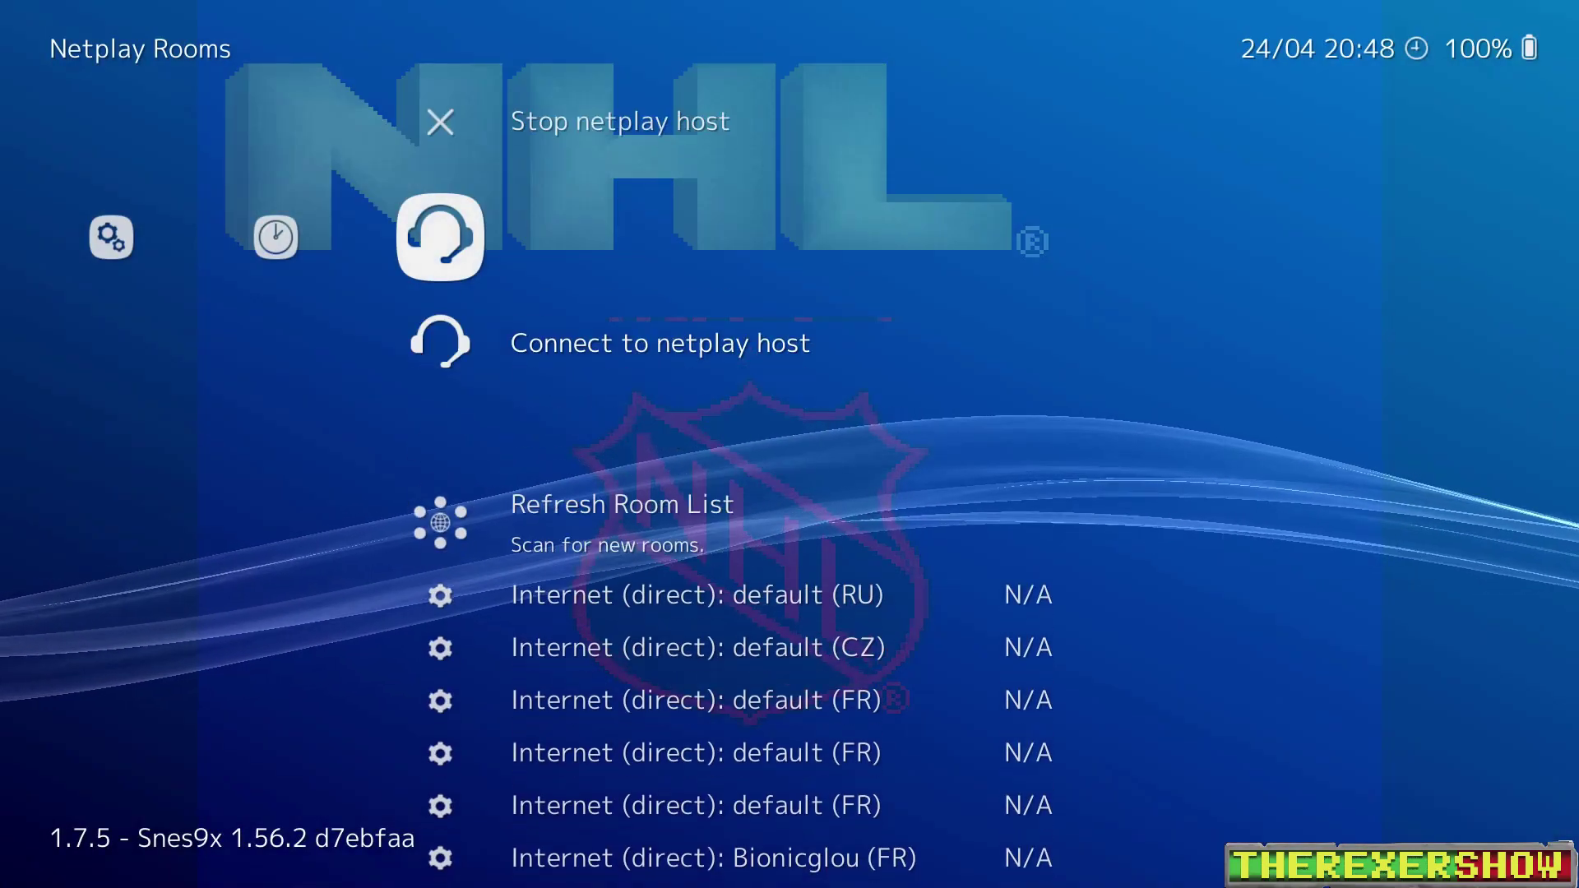
key(Return)
Step: Browse the listed netplay rooms down to the hosted NHL94 room and examine its RetroArch version, core and game
key(Down)
key(Down)
key(Down)
key(Down)
key(Down)
key(Down)
key(Down)
key(Down)
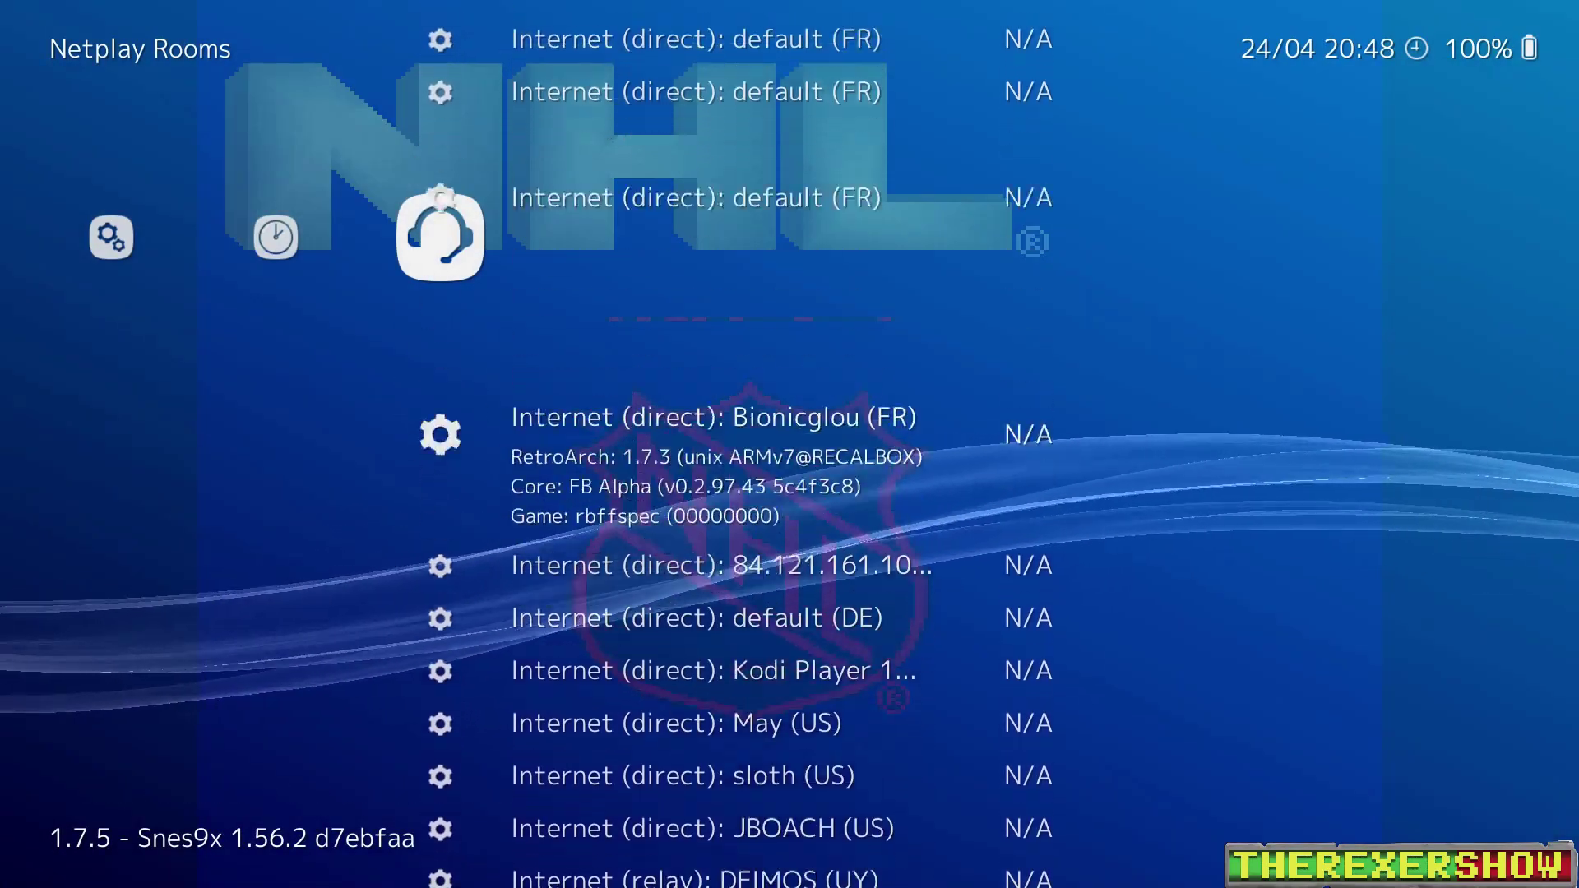
key(Down)
key(Down)
key(Down)
key(Down)
key(Down)
key(Down)
key(Down)
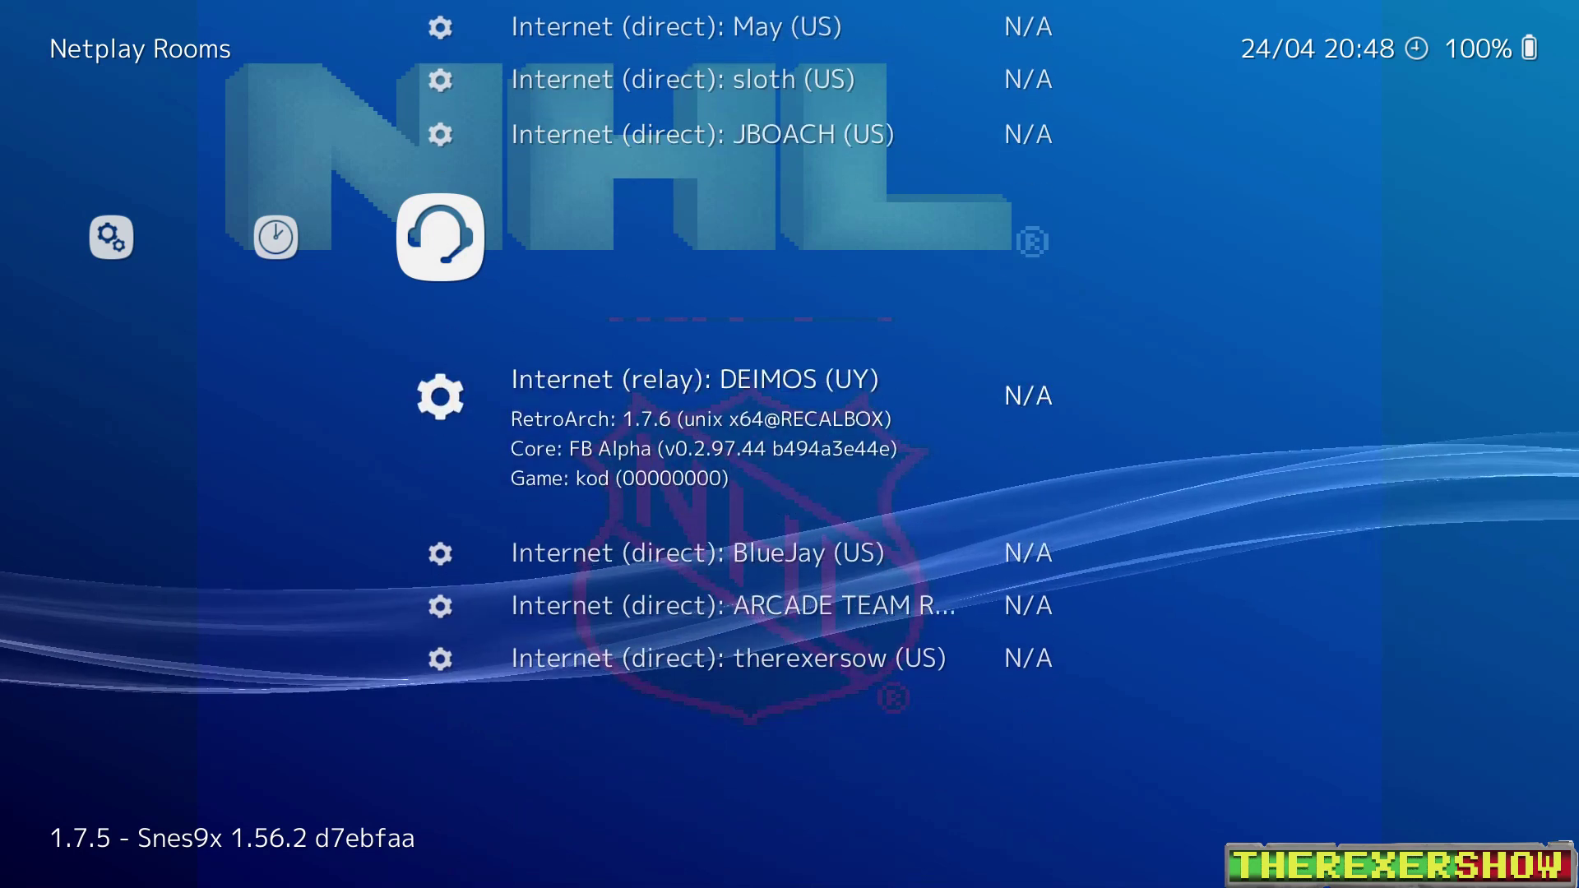
key(Down)
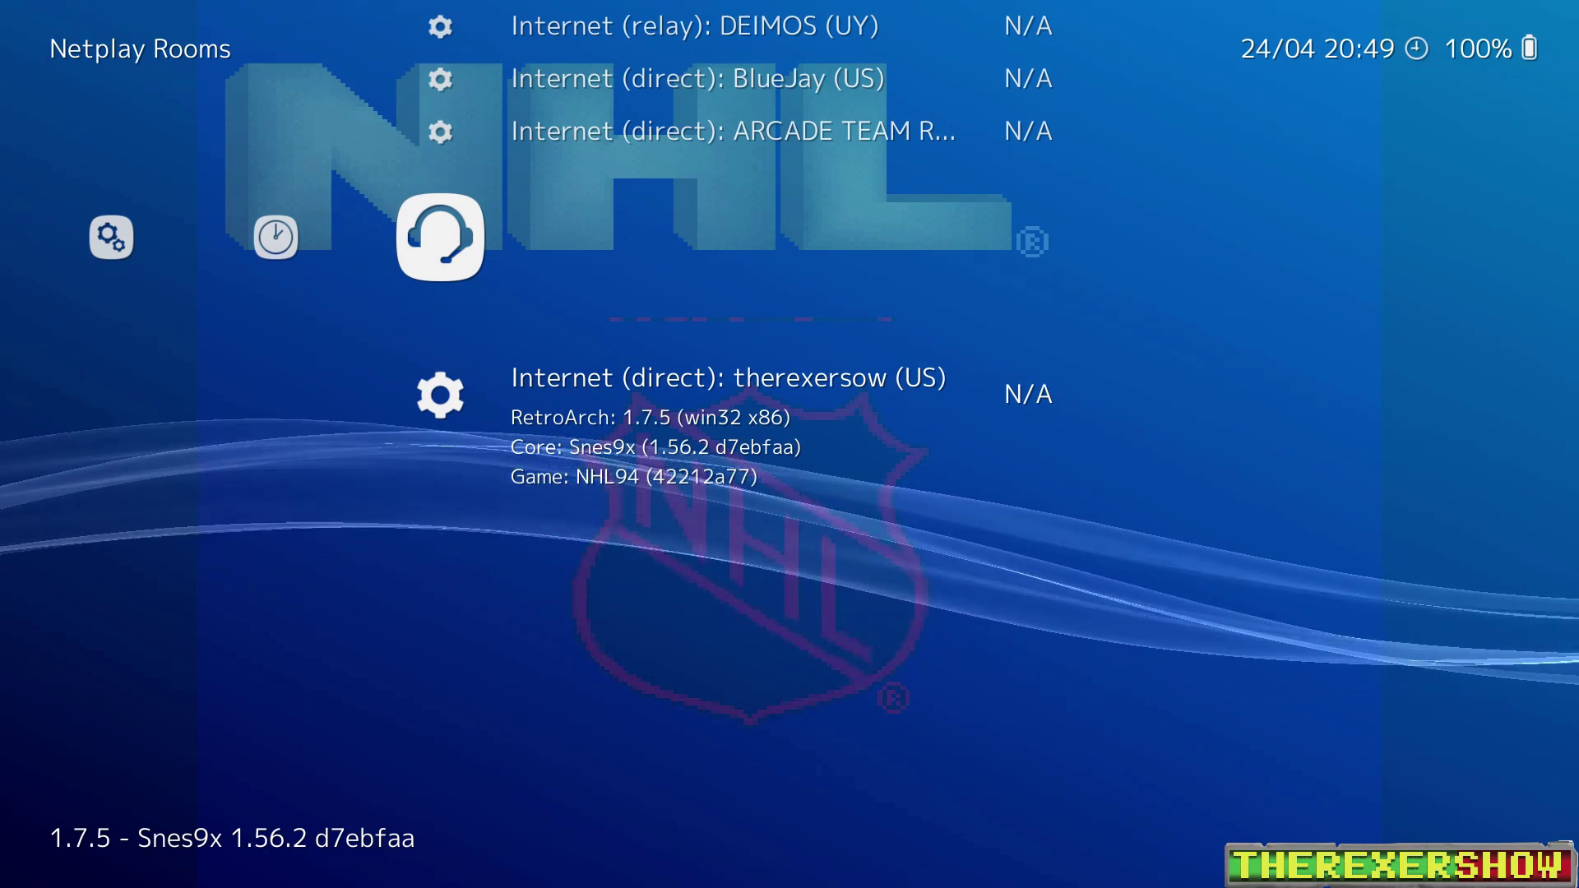
Step: Return to the hosted NHL94 game and restart it from the beginning
key(Left)
key(Left)
key(Left)
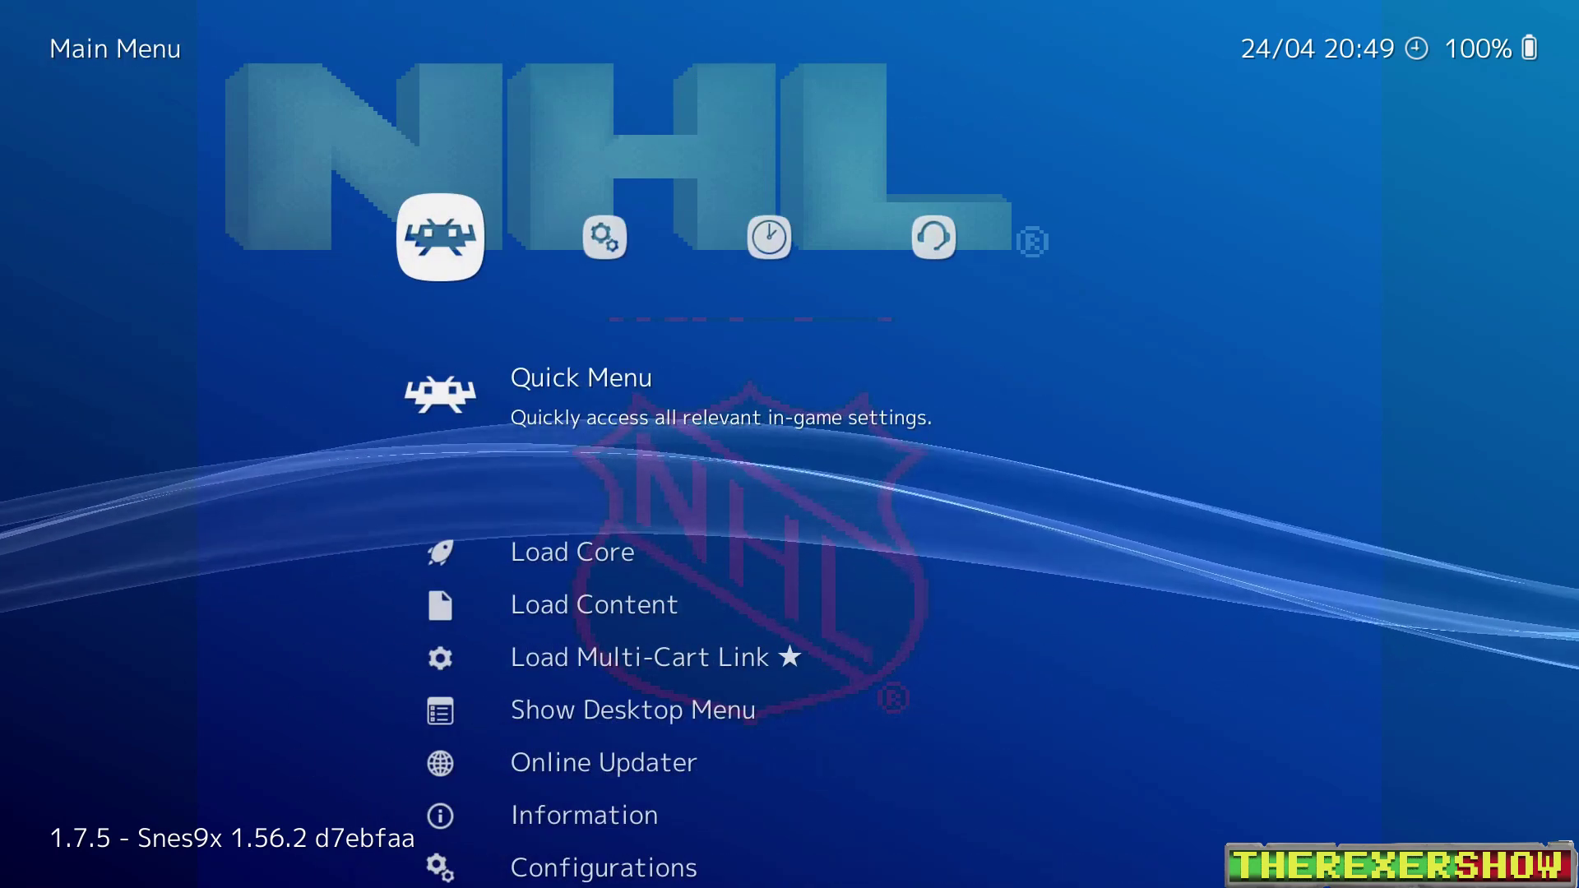
key(F1)
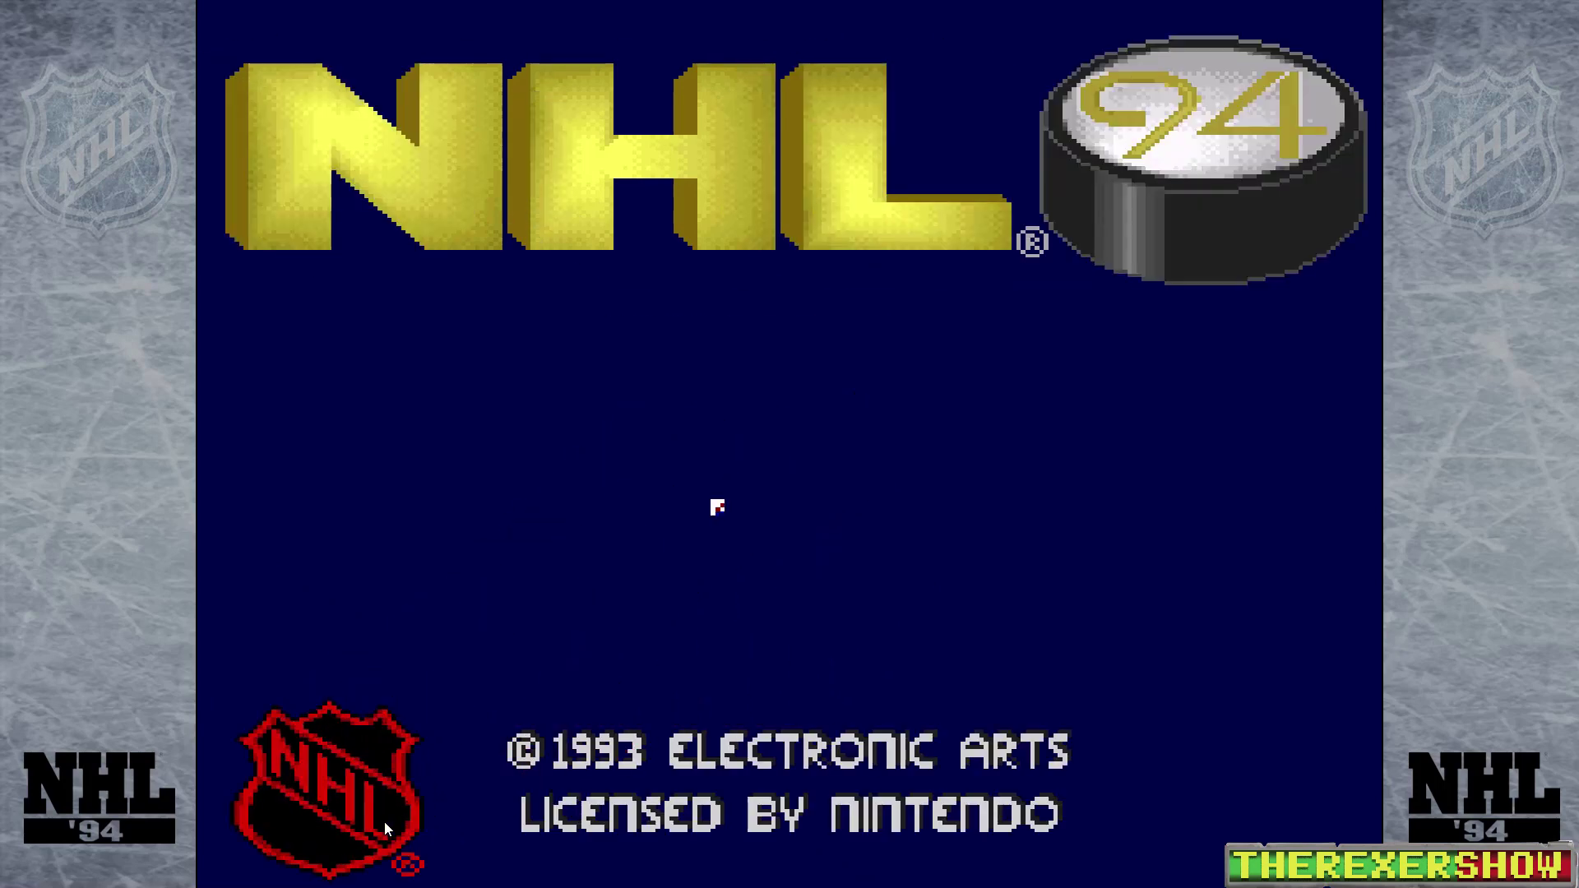
key(F1)
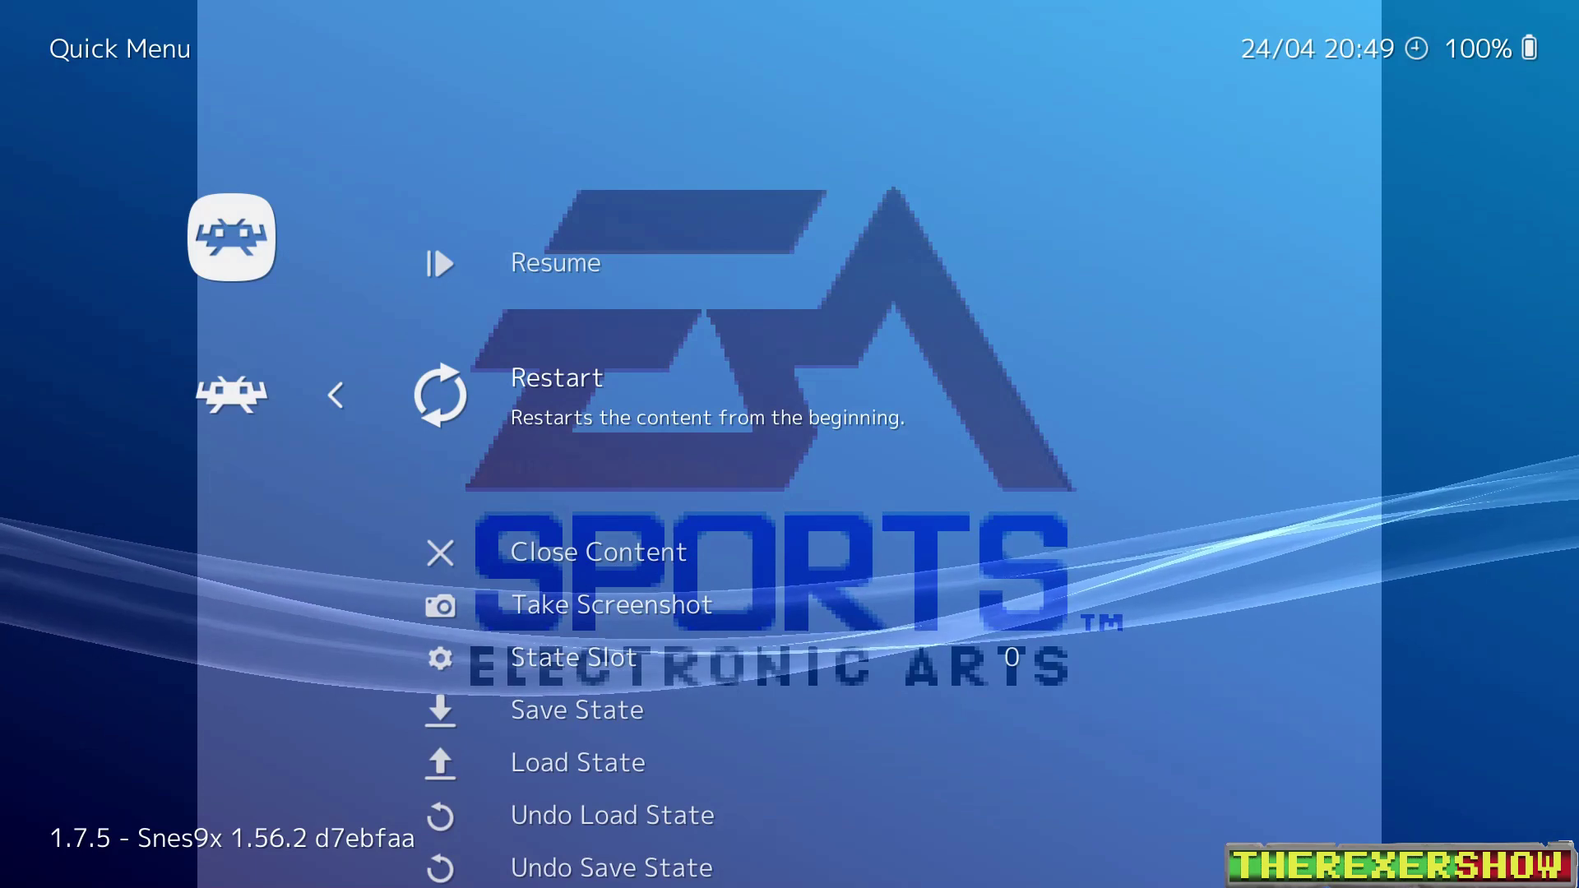
Step: Go back to Netplay Rooms and rescan for hosted rooms after the game restart
key(BackSpace)
key(Right)
key(Right)
key(Right)
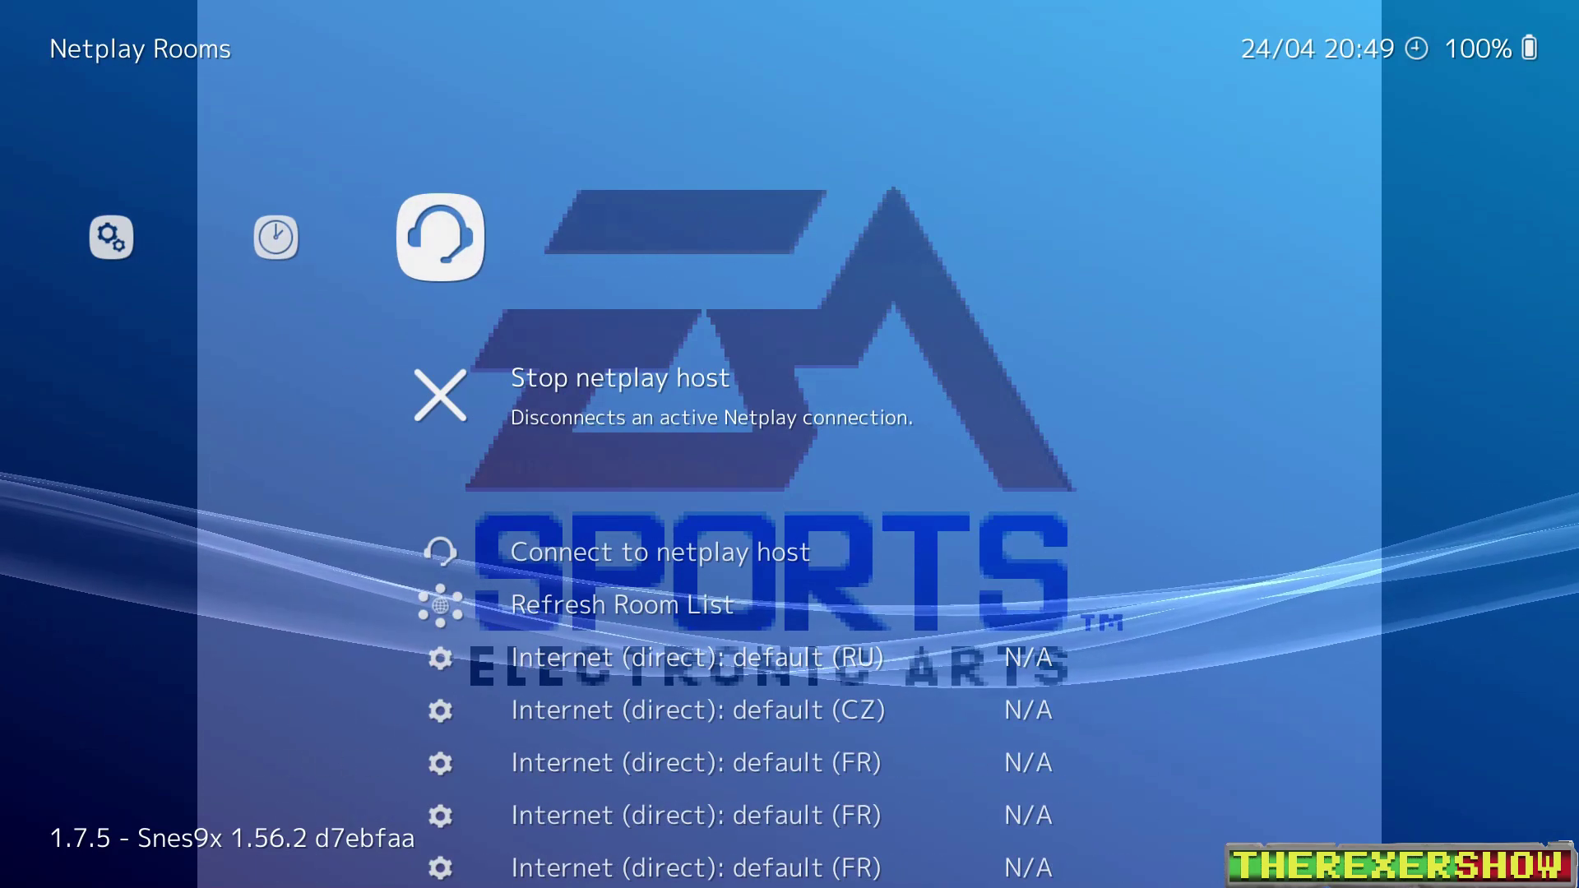
key(Down)
key(Down)
key(Return)
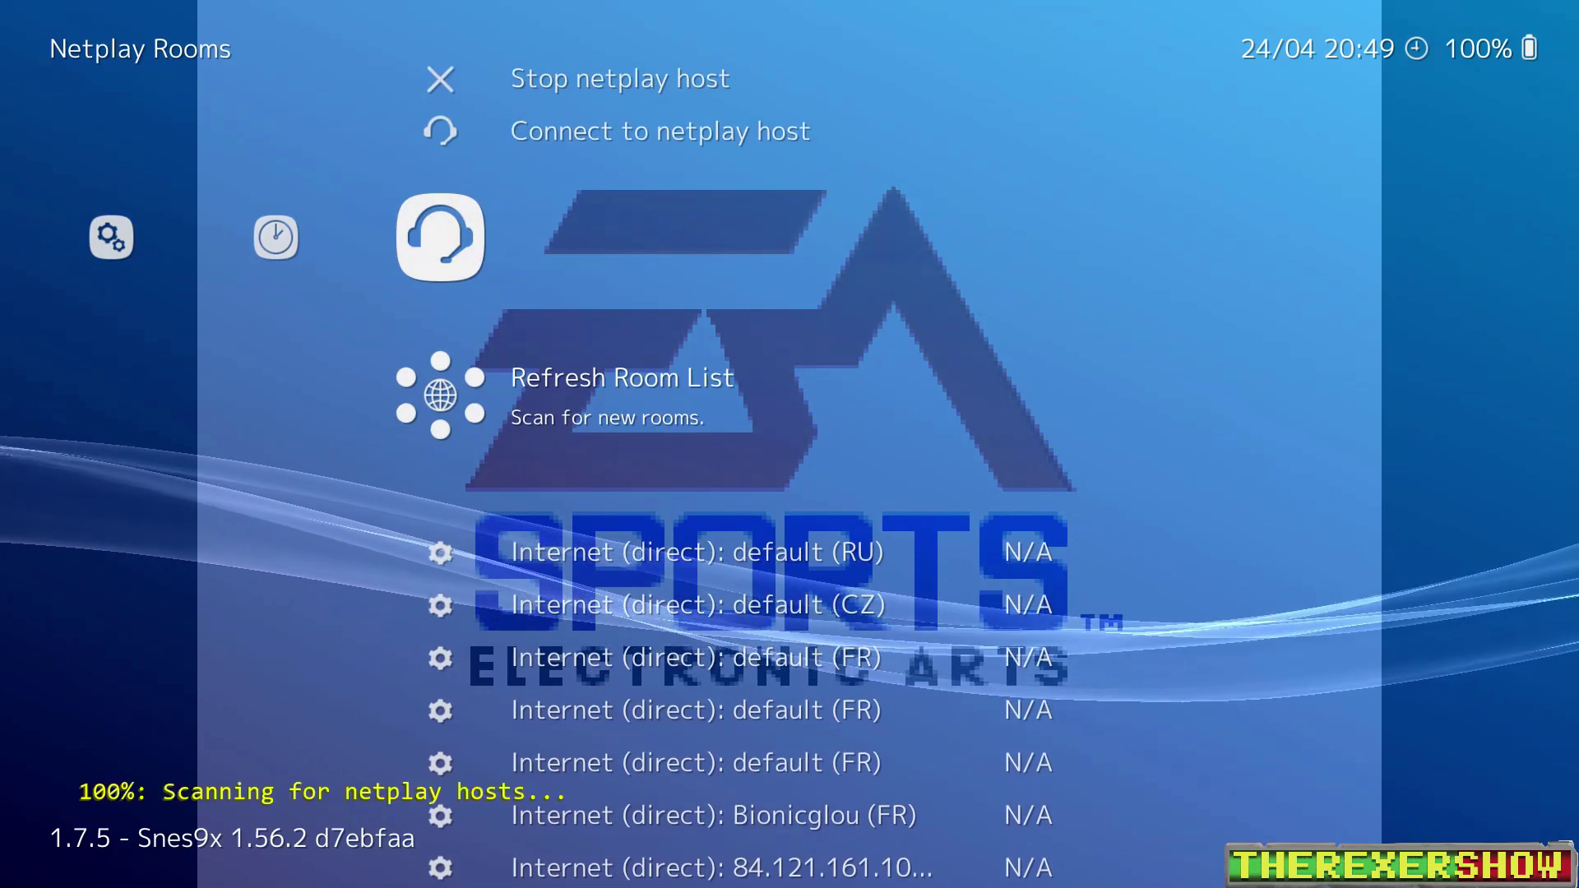
Step: Look through the rescanned rooms for the hosted NHL94 entry and check its connection type, core and game details
key(Down)
key(Down)
key(Down)
key(Down)
key(Down)
key(Down)
key(Down)
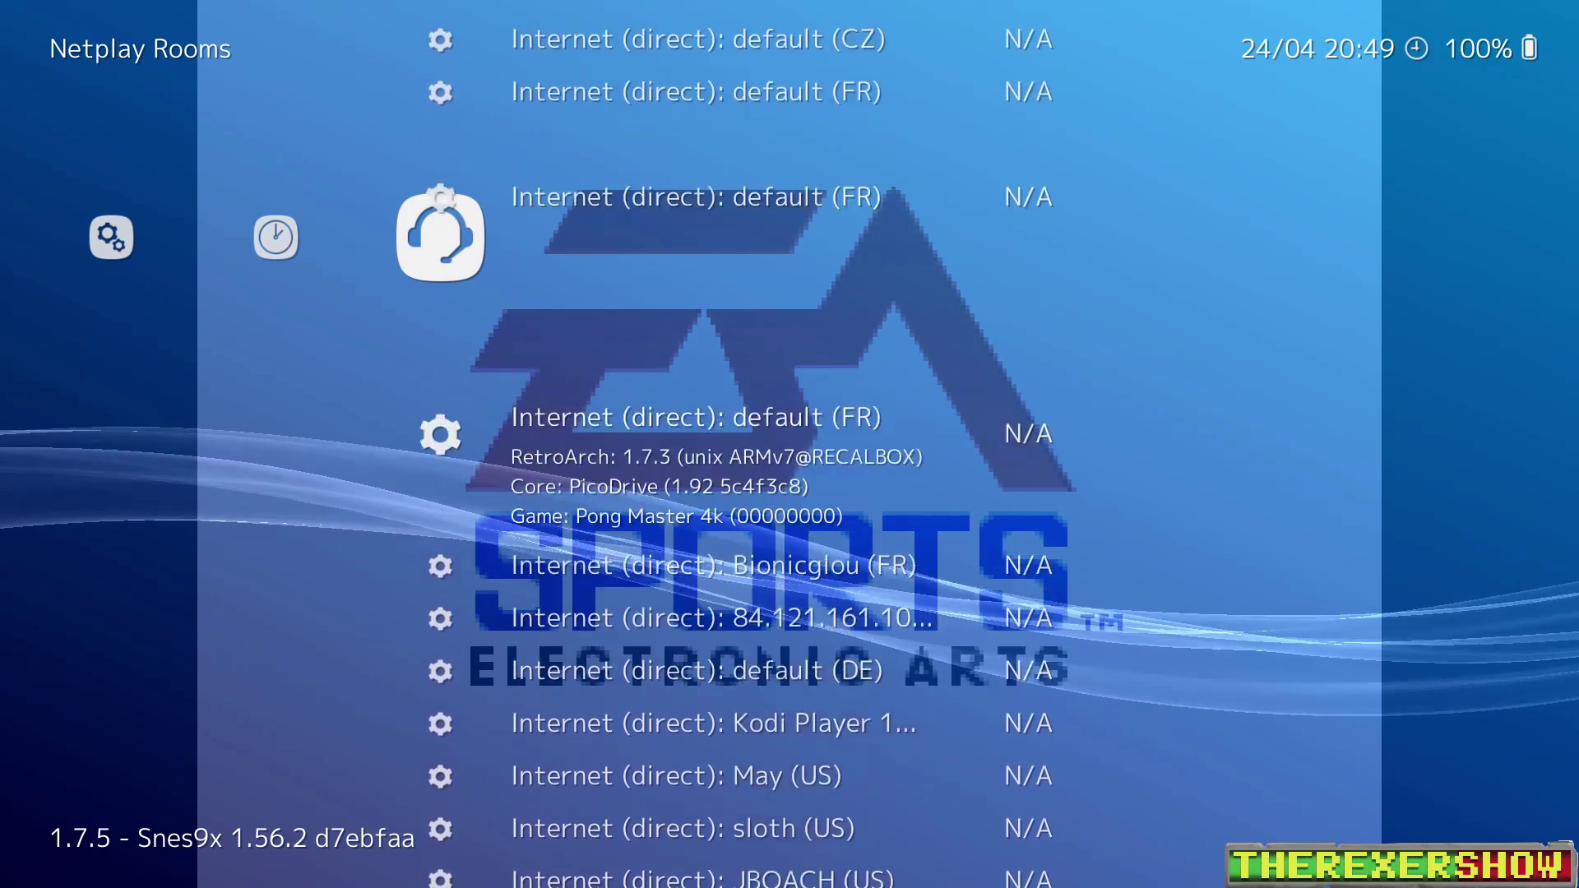
key(Down)
key(Down)
key(Down)
key(Down)
key(Down)
key(Down)
key(Down)
key(Down)
key(Down)
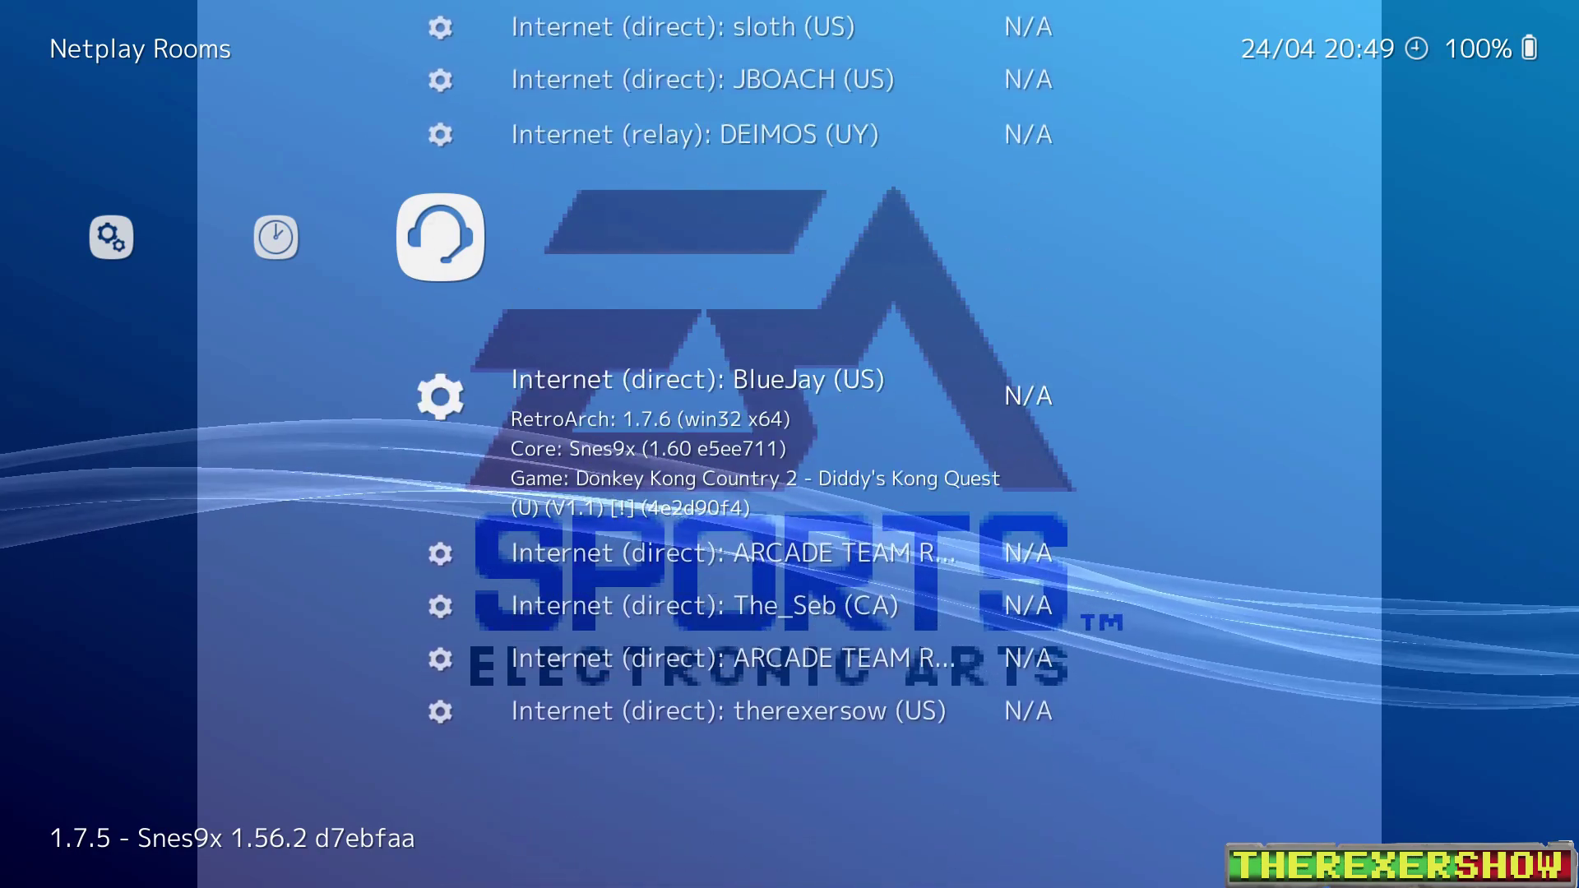
key(Down)
key(Down)
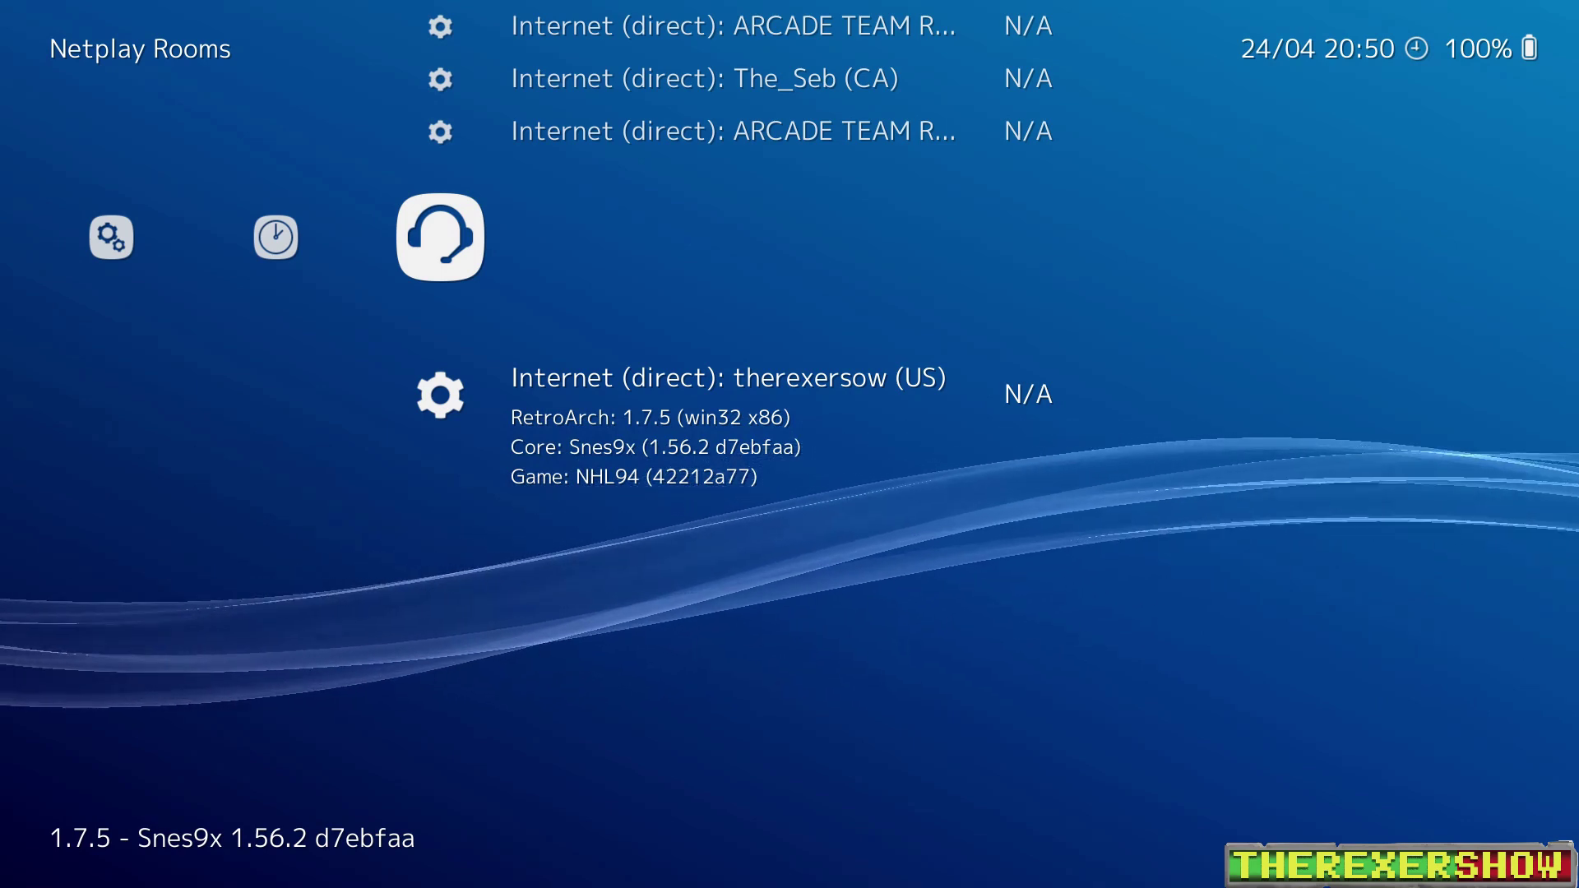
key(Left)
key(Left)
key(Left)
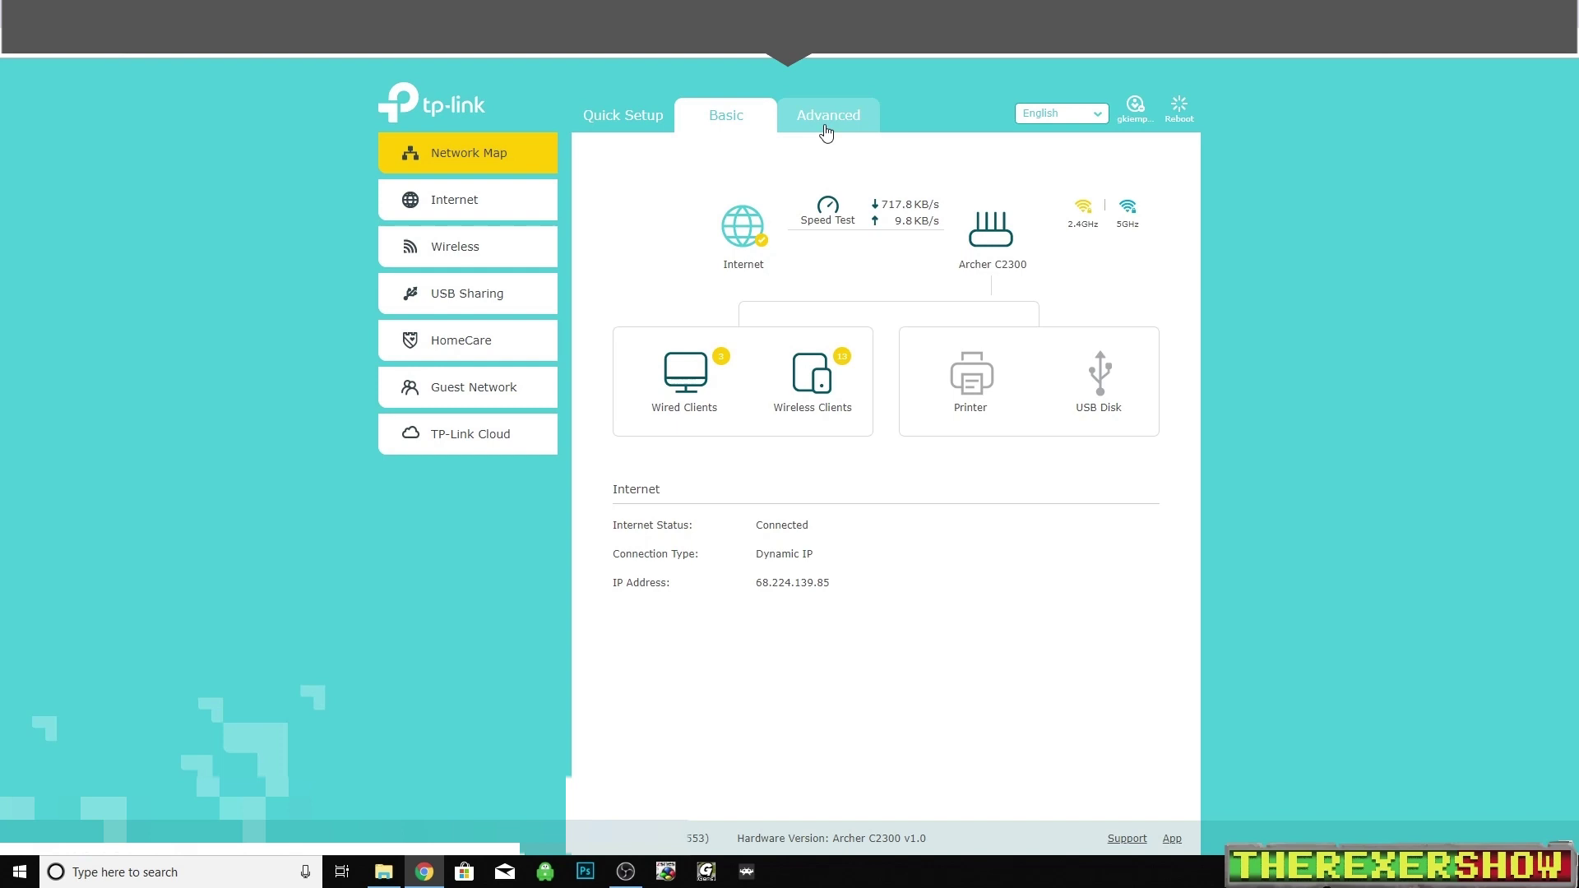
Step: Switch to the TP-Link router's admin page, open its advanced UPnP settings under NAT Forwarding and toggle UPnP
click(825, 129)
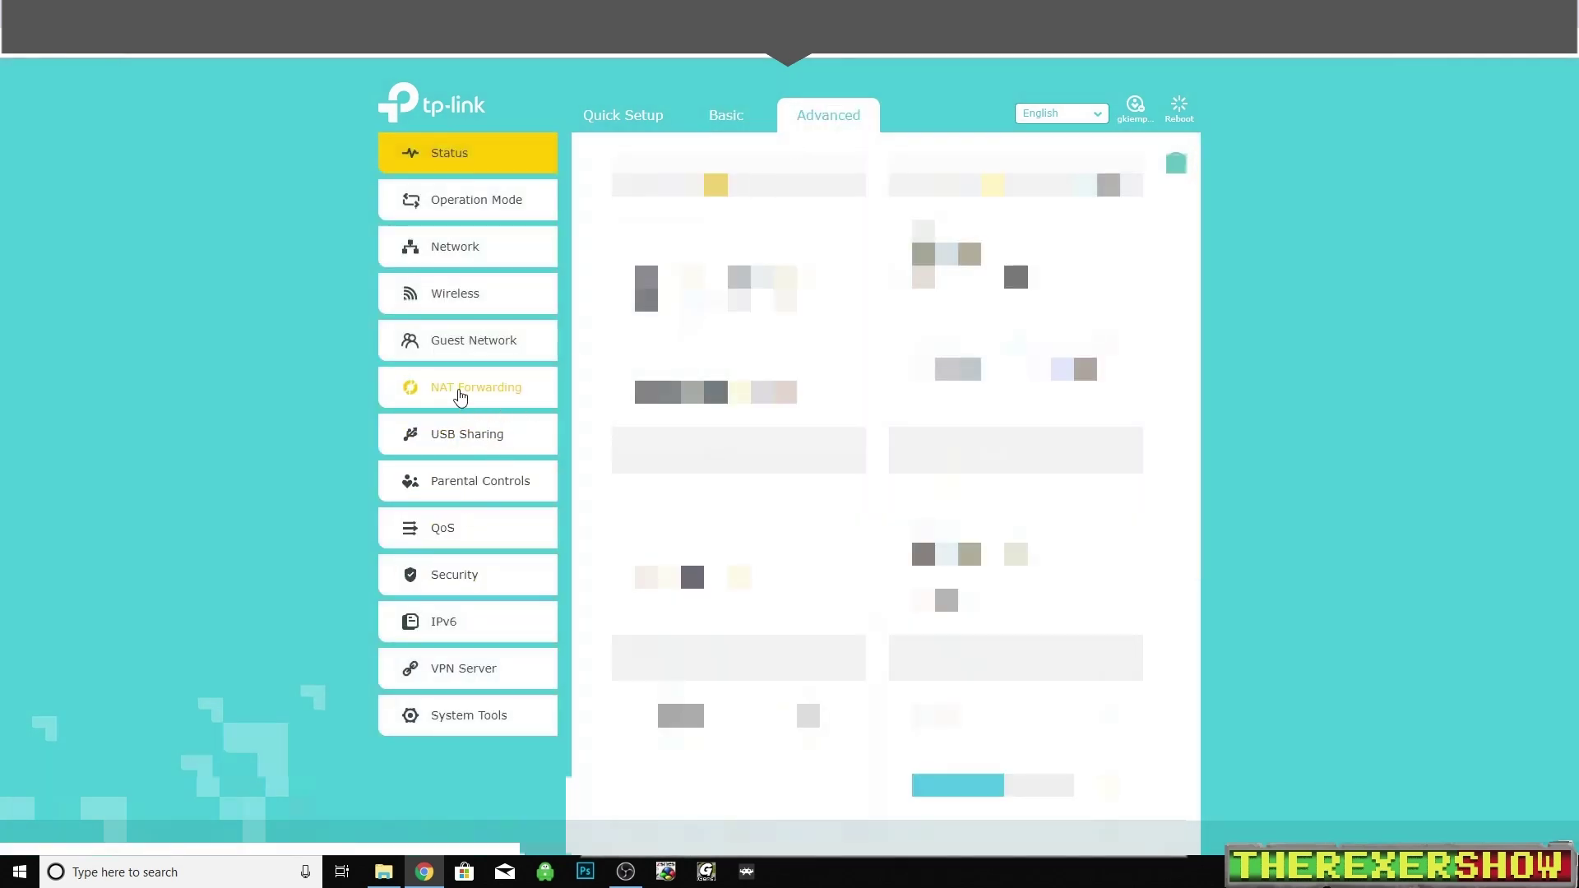
click(460, 397)
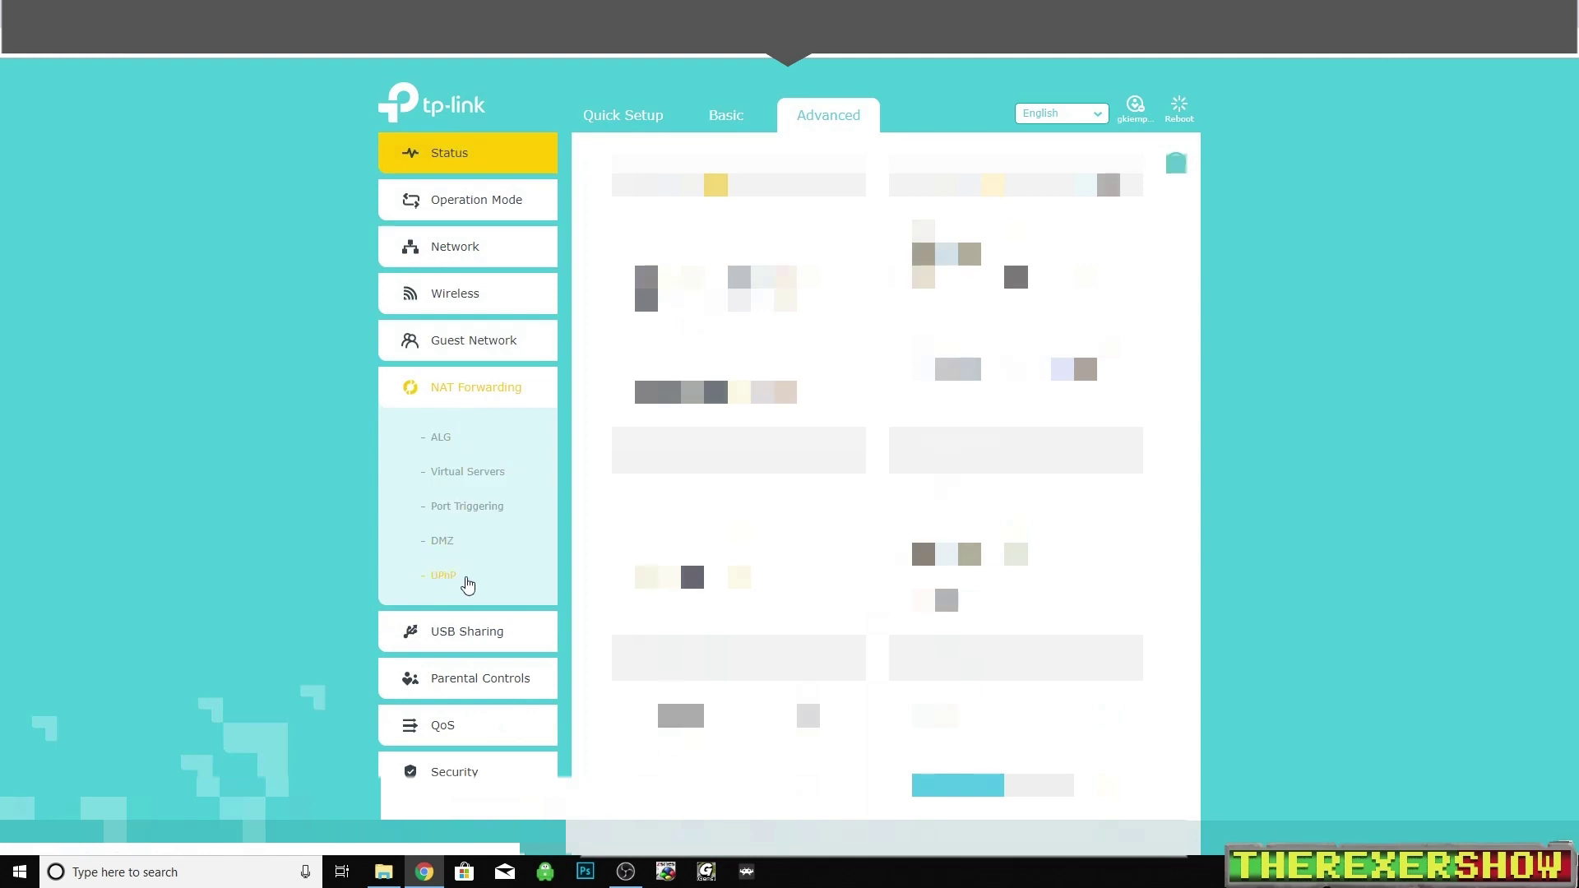
click(444, 579)
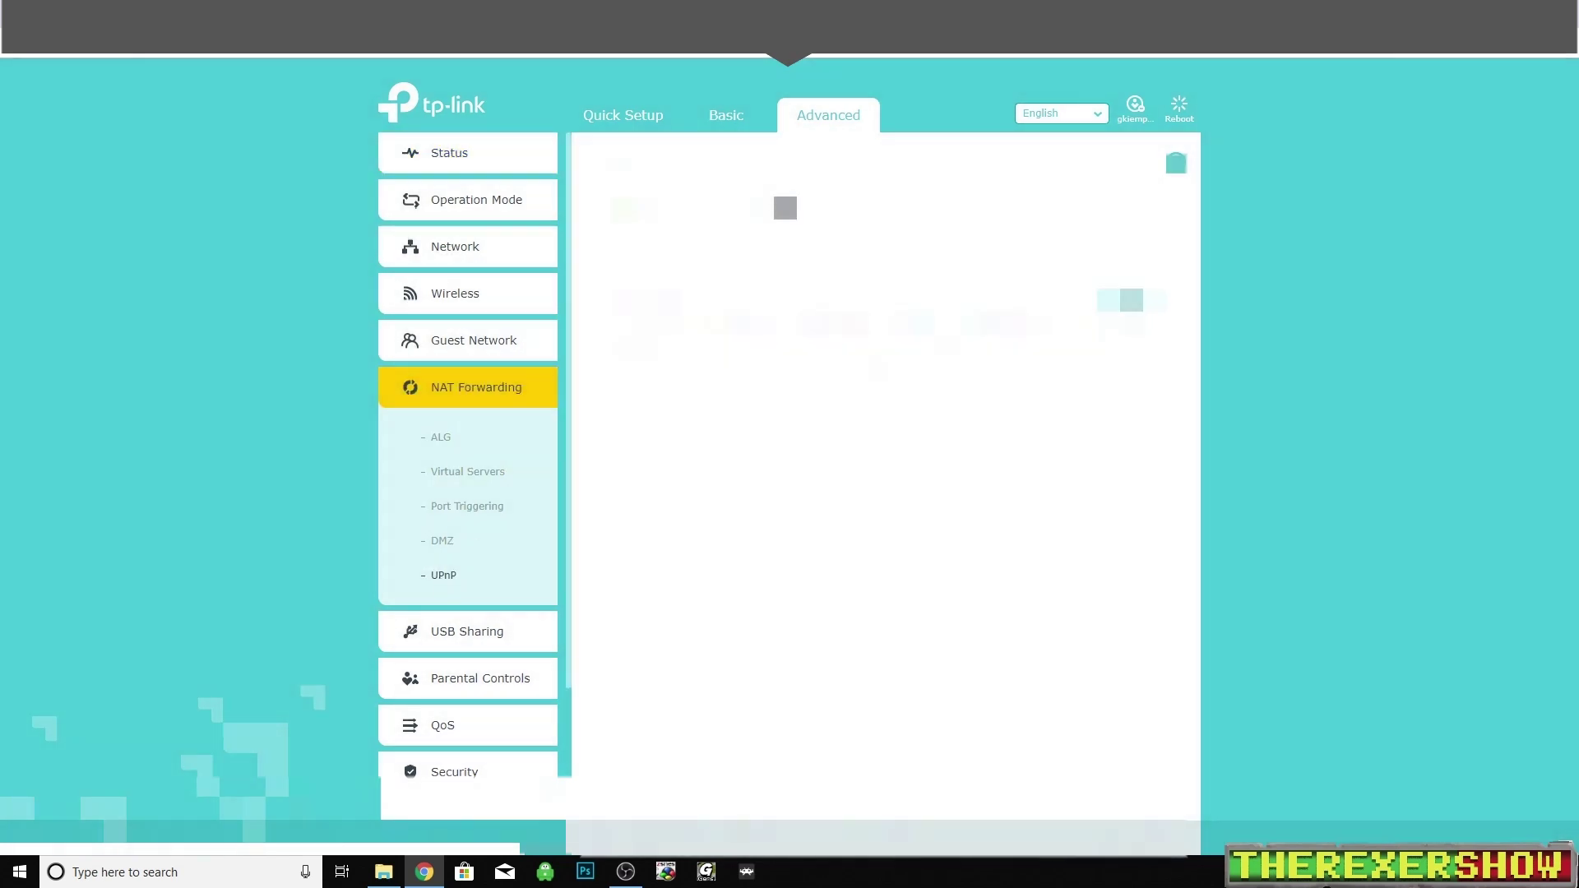
click(778, 211)
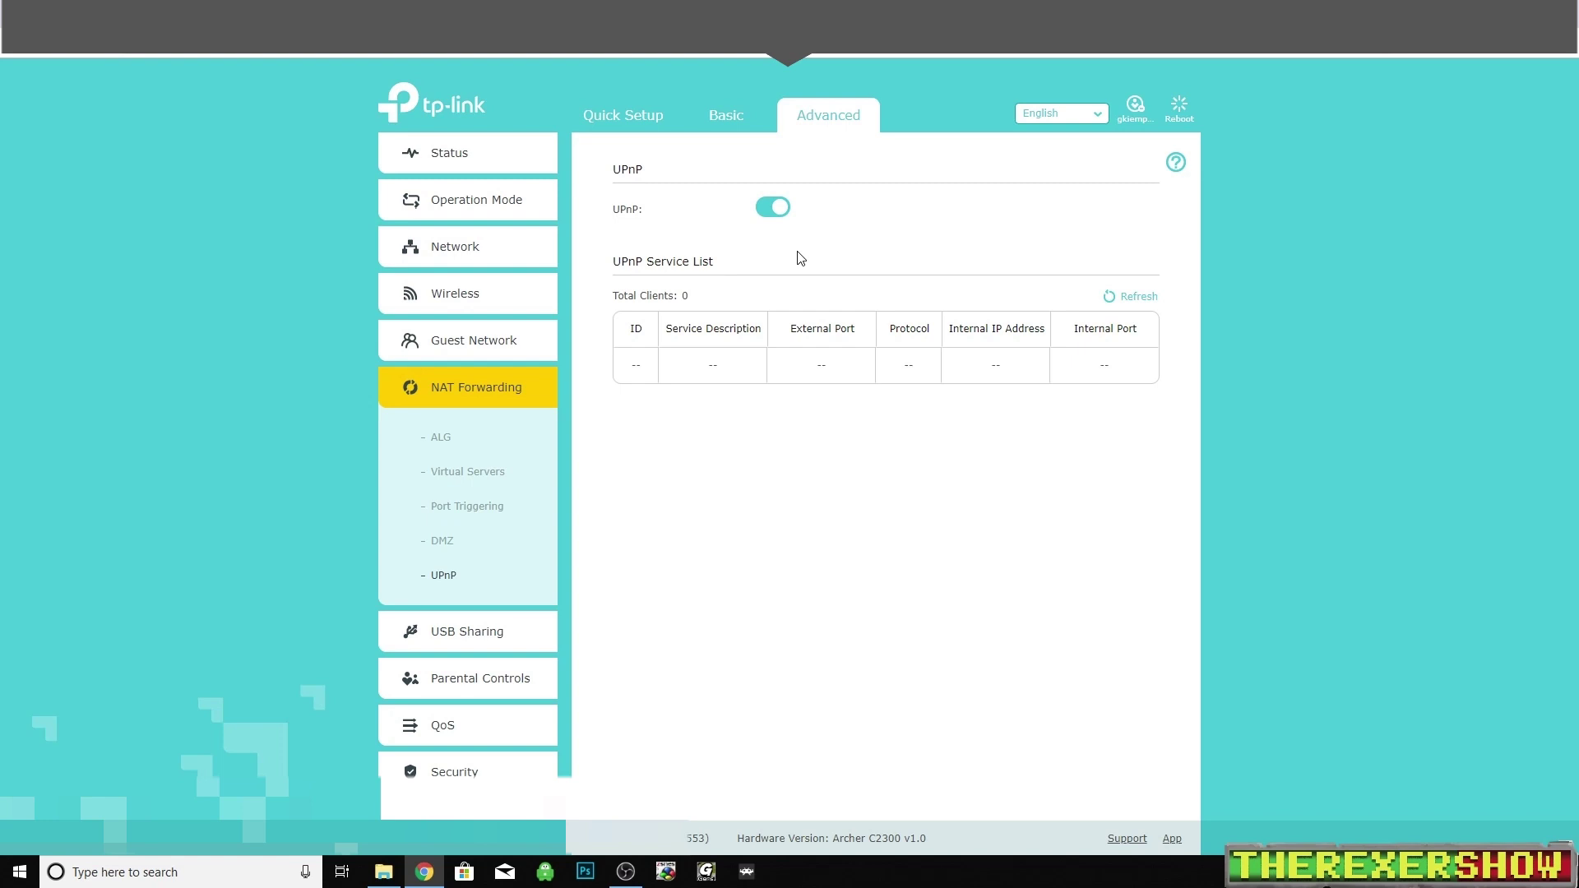
click(770, 207)
Step: Review the router's Virtual Servers port-forwarding entries and the Address Reservation list of its DHCP Server
click(457, 474)
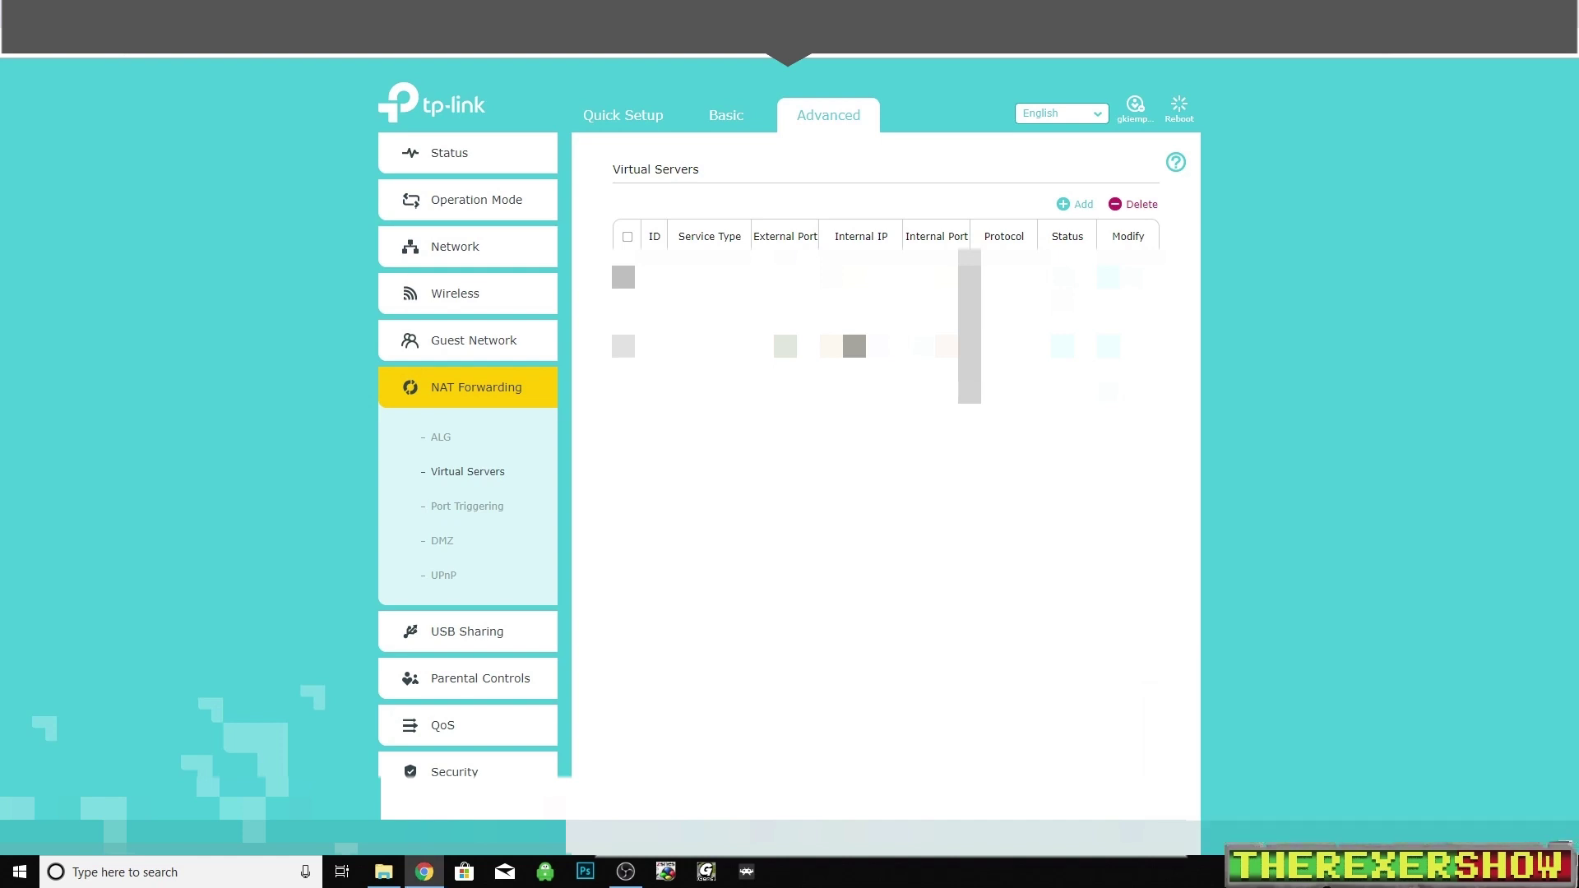
click(447, 255)
click(449, 397)
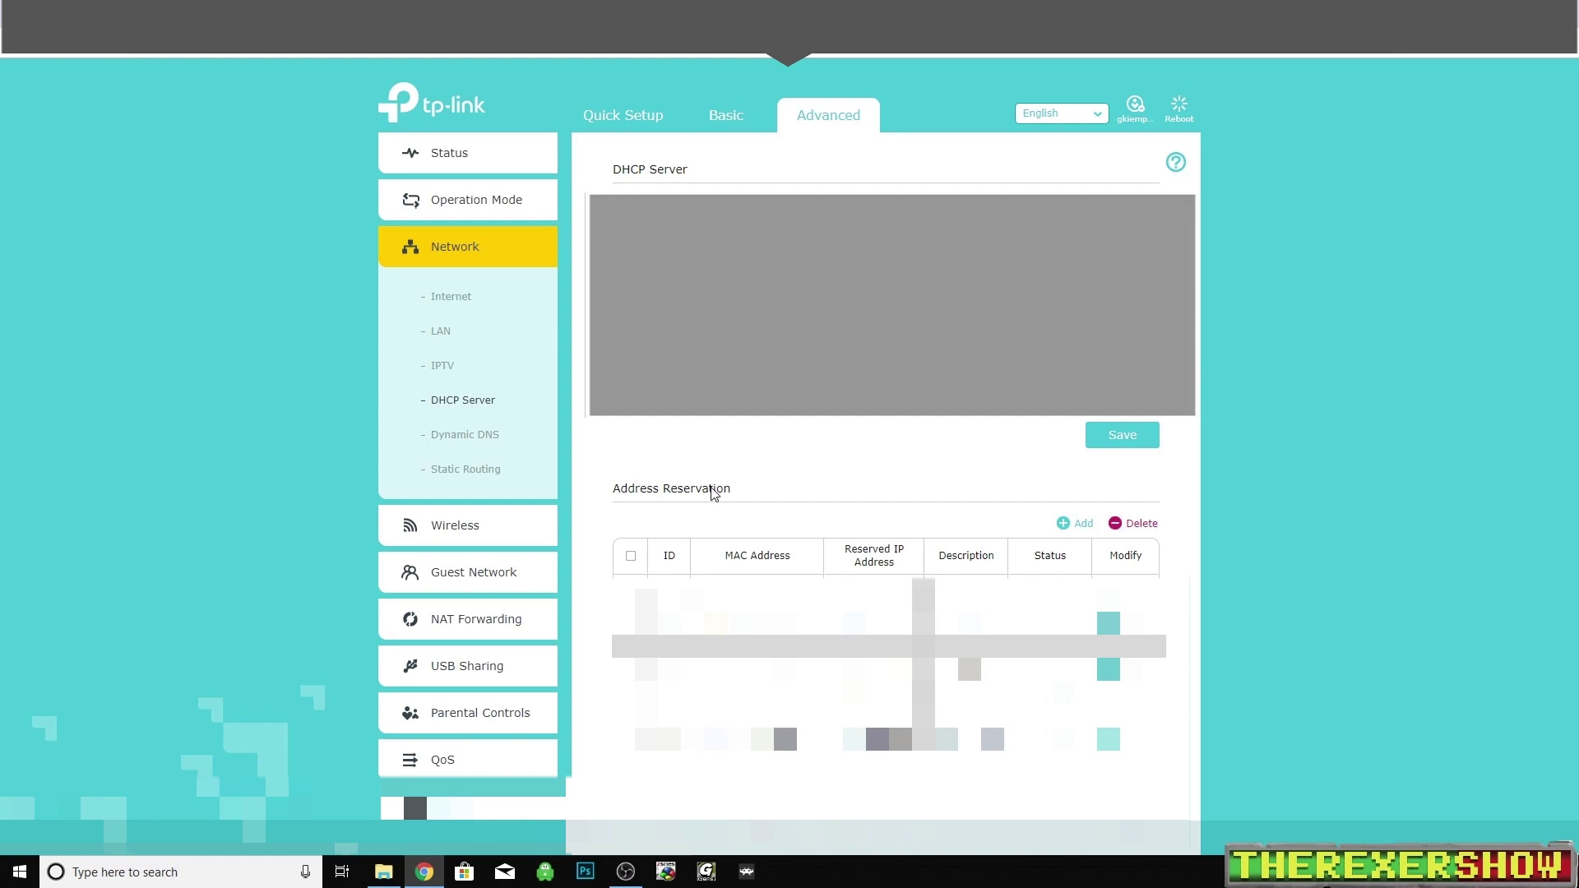
click(452, 625)
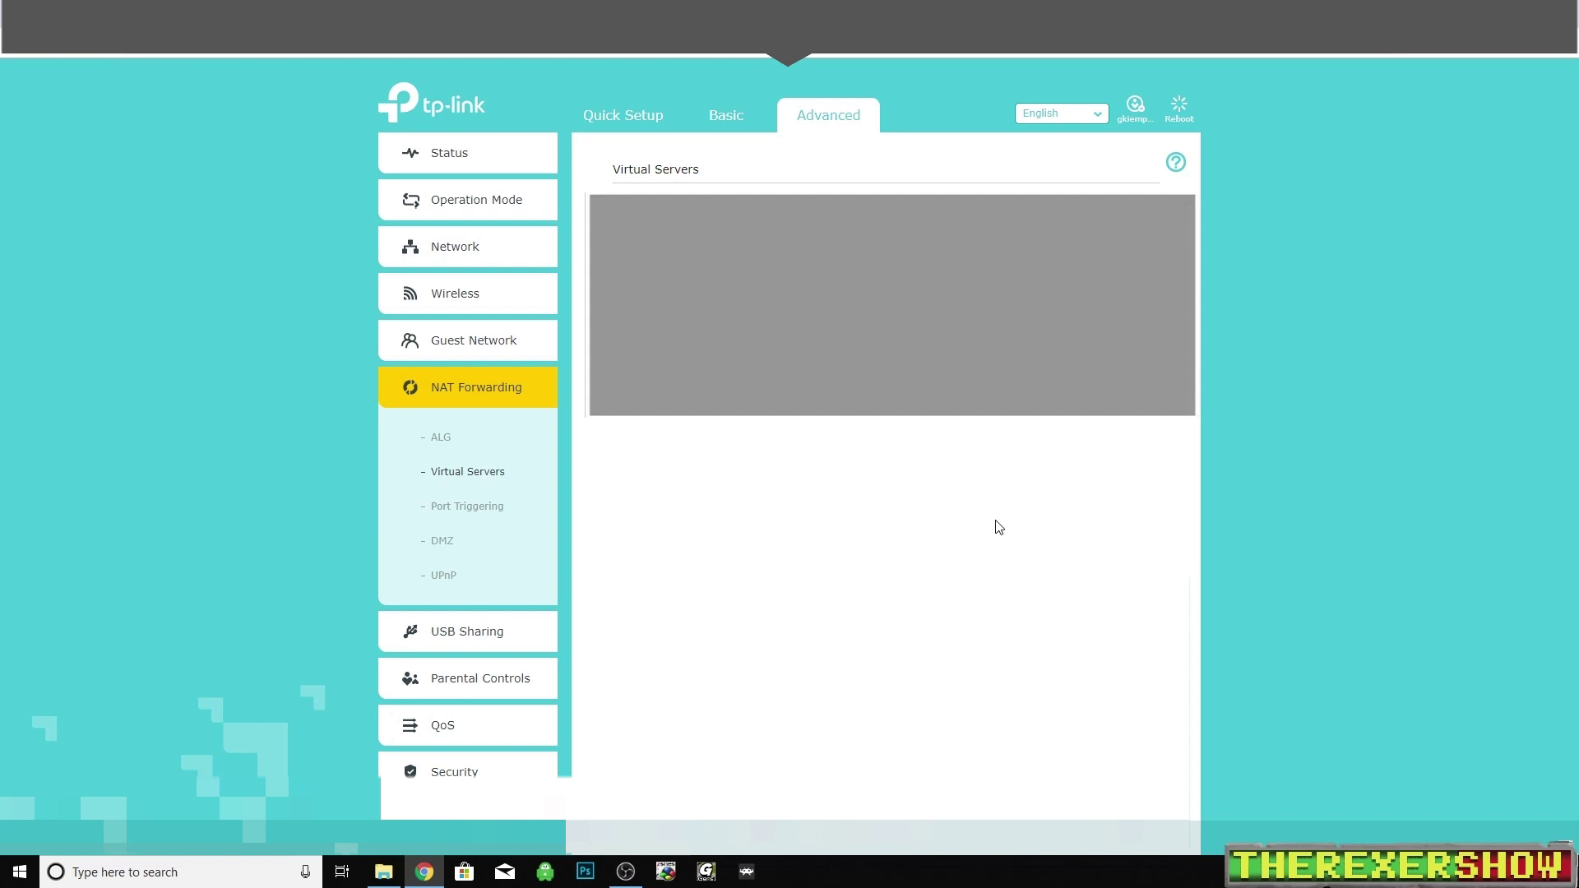
Step: Switch to McAfee LiveSafe and open its Firewall settings
key(super+d)
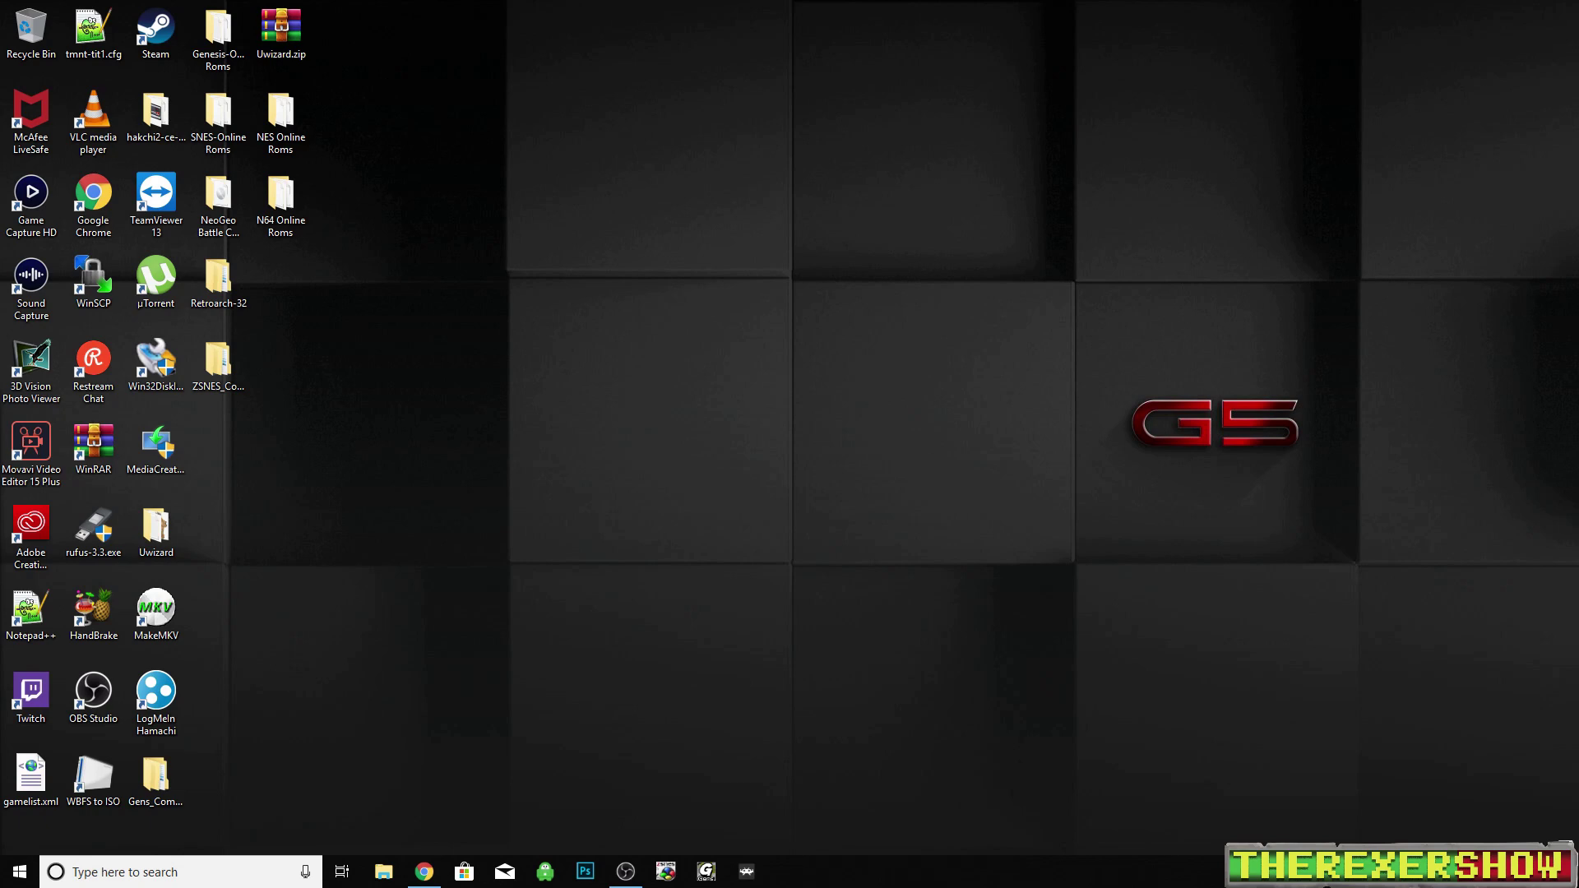
click(1471, 872)
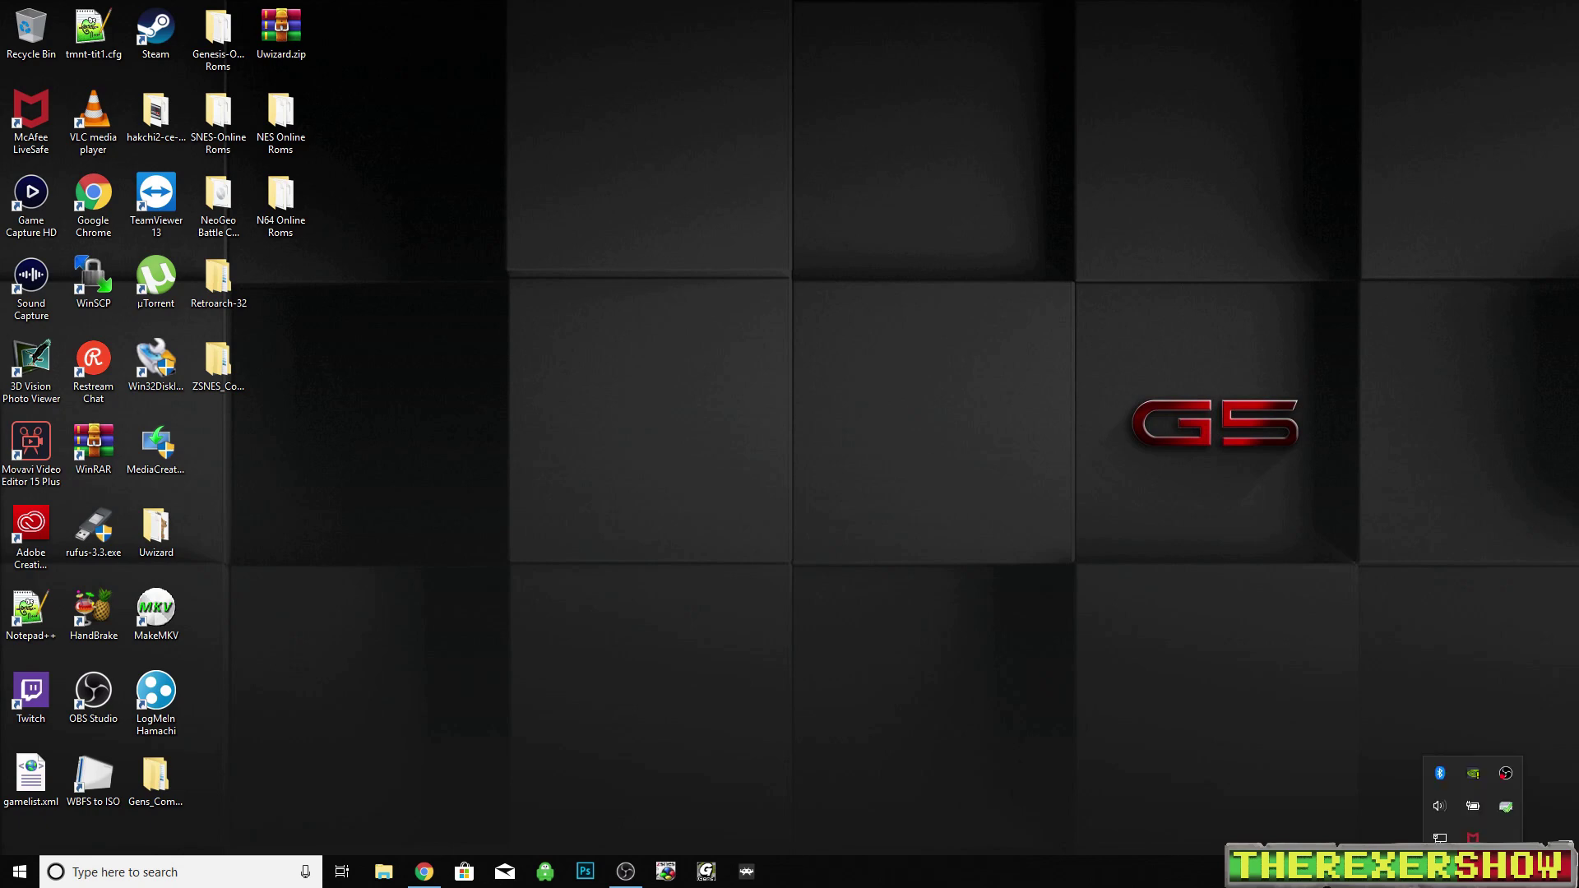
right_click(1472, 840)
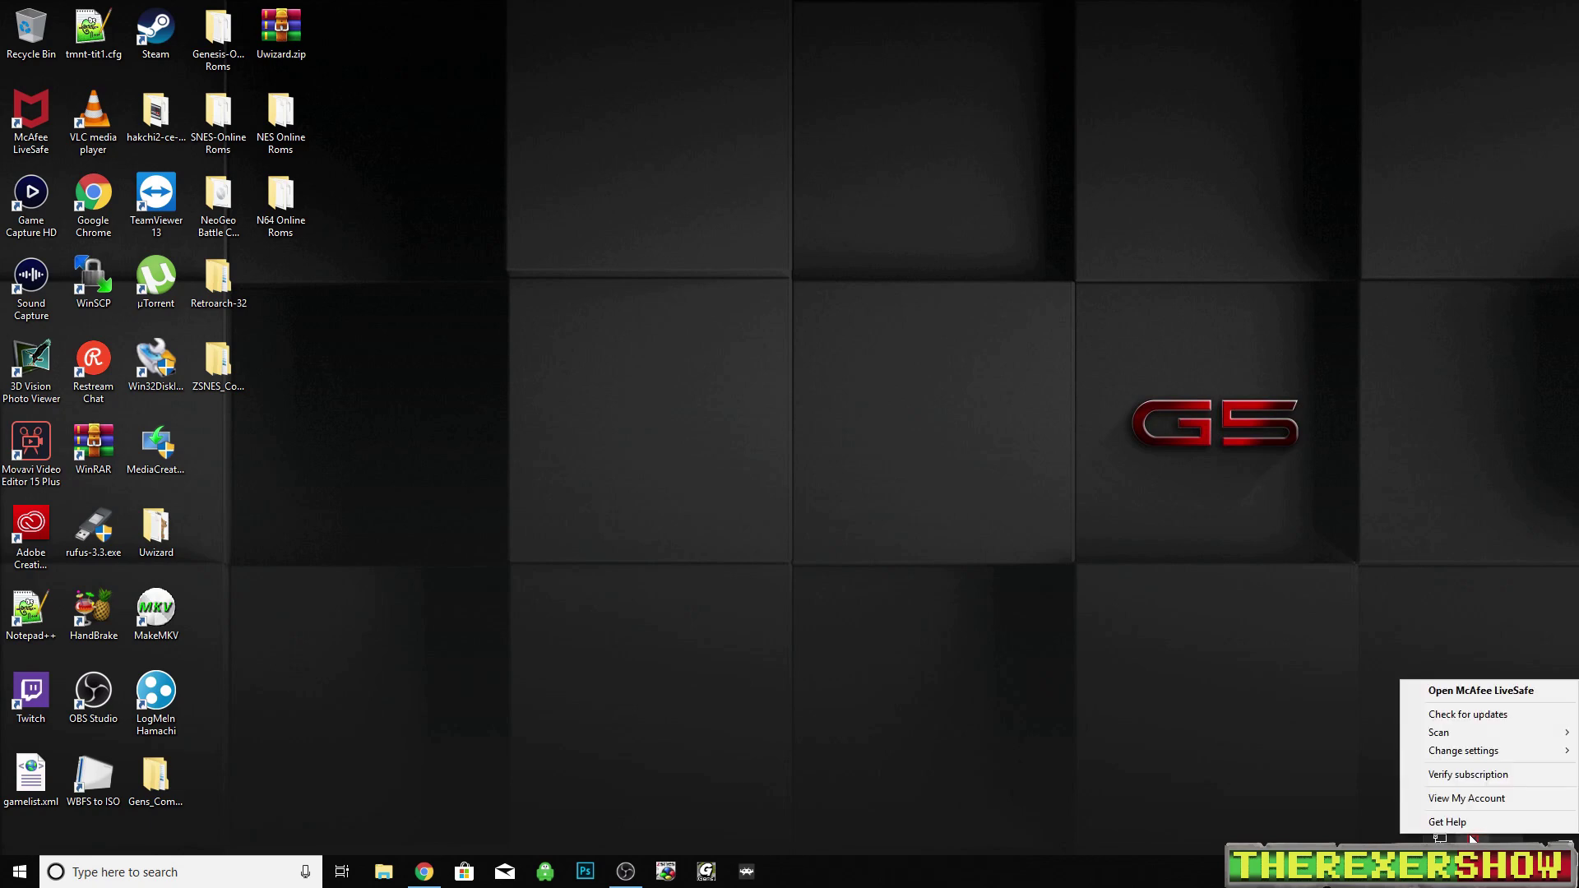
click(1452, 697)
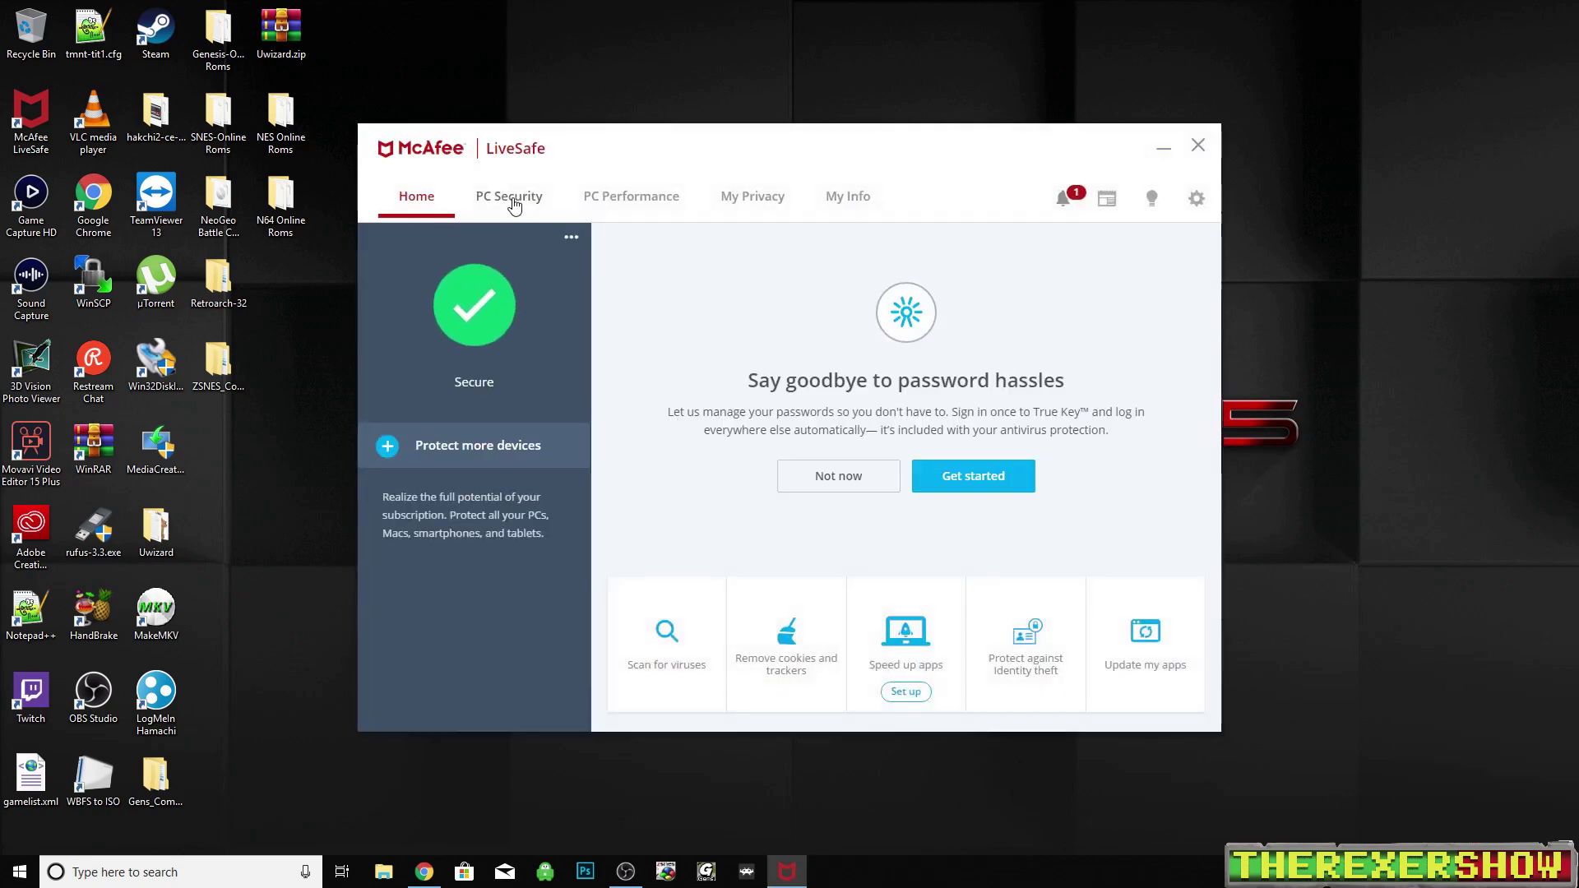
click(513, 201)
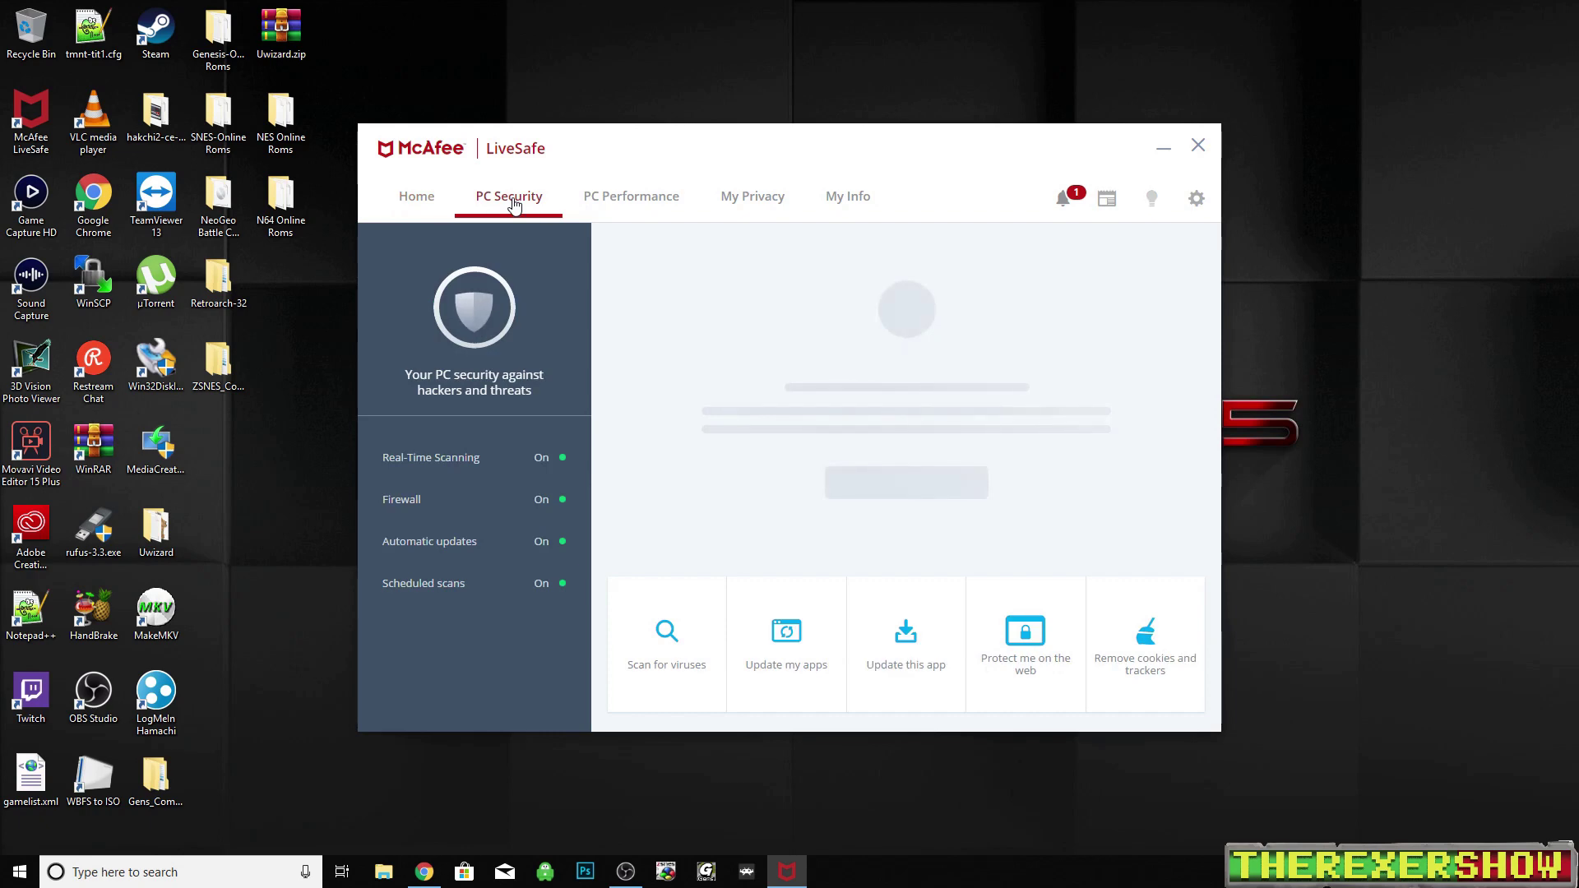
click(431, 505)
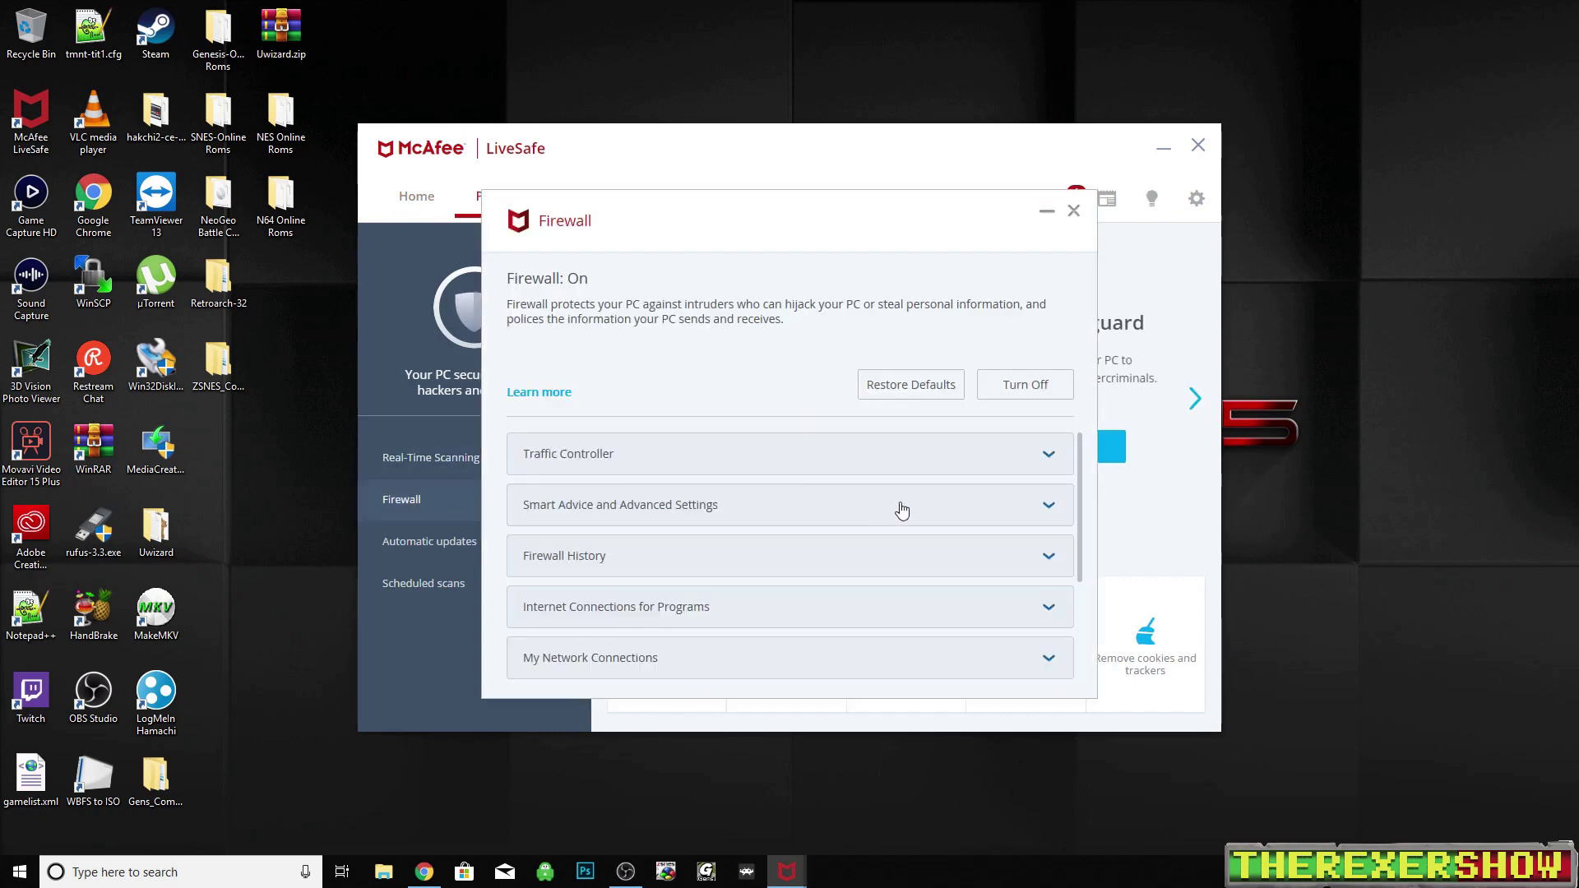
Step: Check the Retroarch entry for TCP/UDP port 55435 in the firewall's Ports and System Services list and close the Firewall window
drag(1081, 509, 1081, 616)
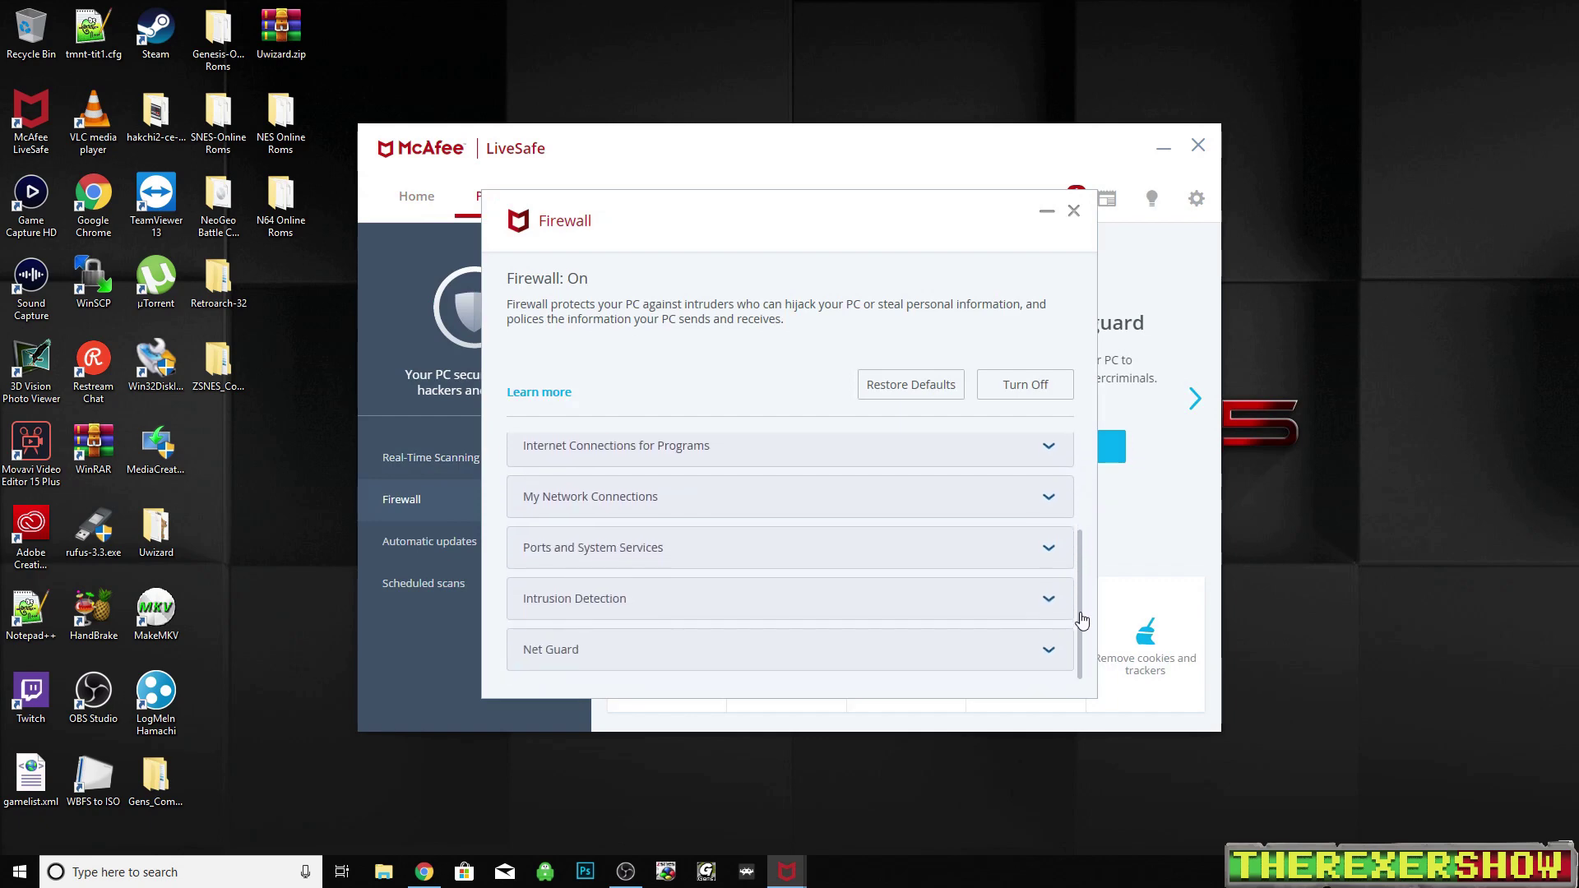
click(1046, 549)
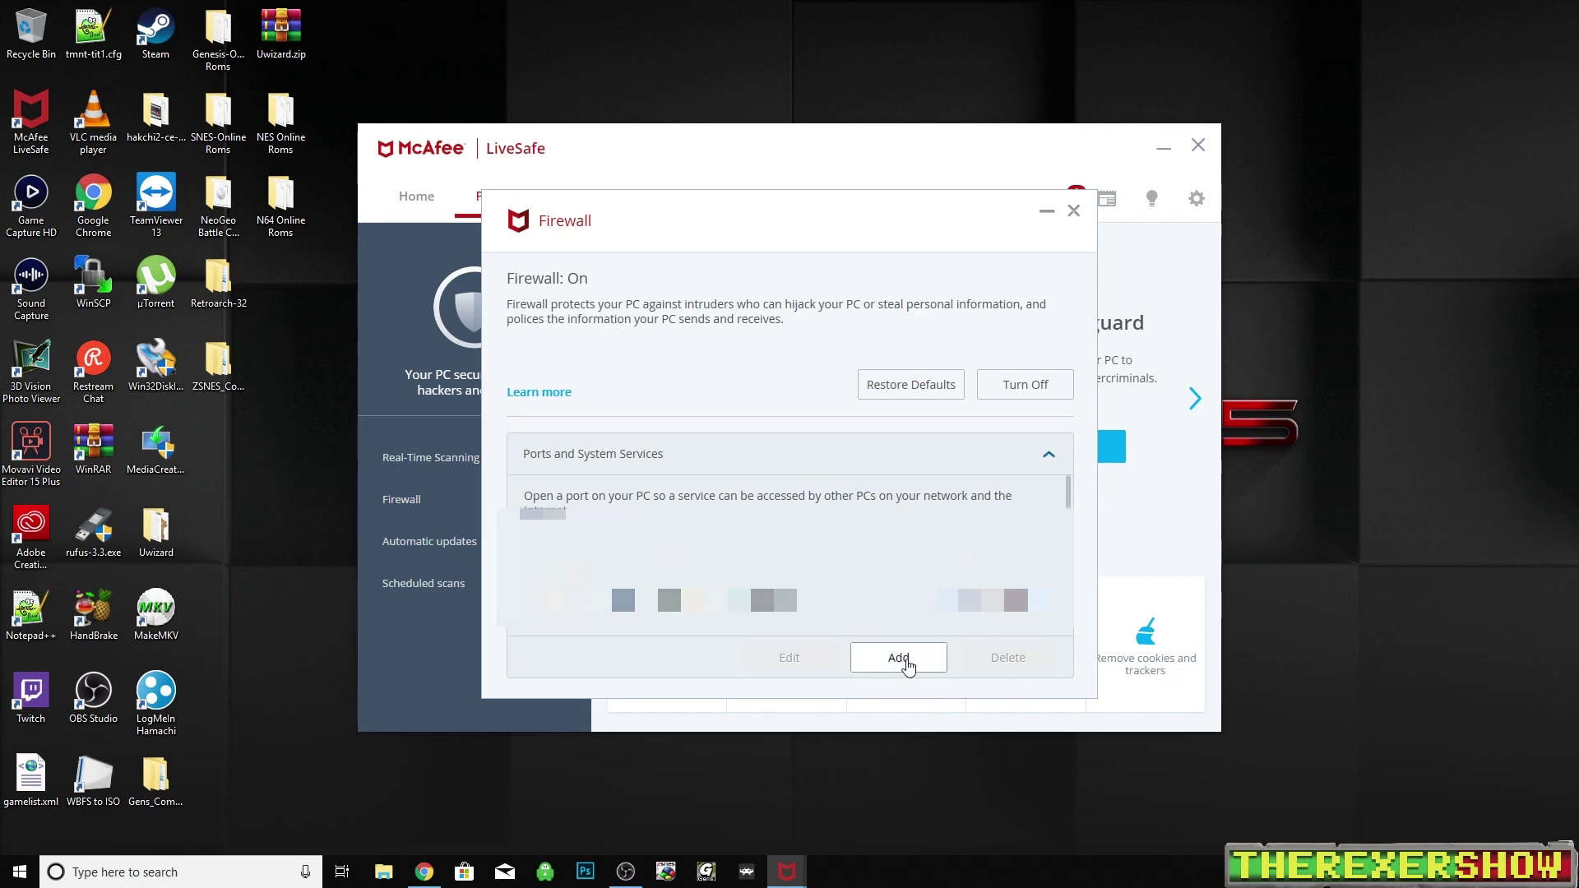
click(903, 662)
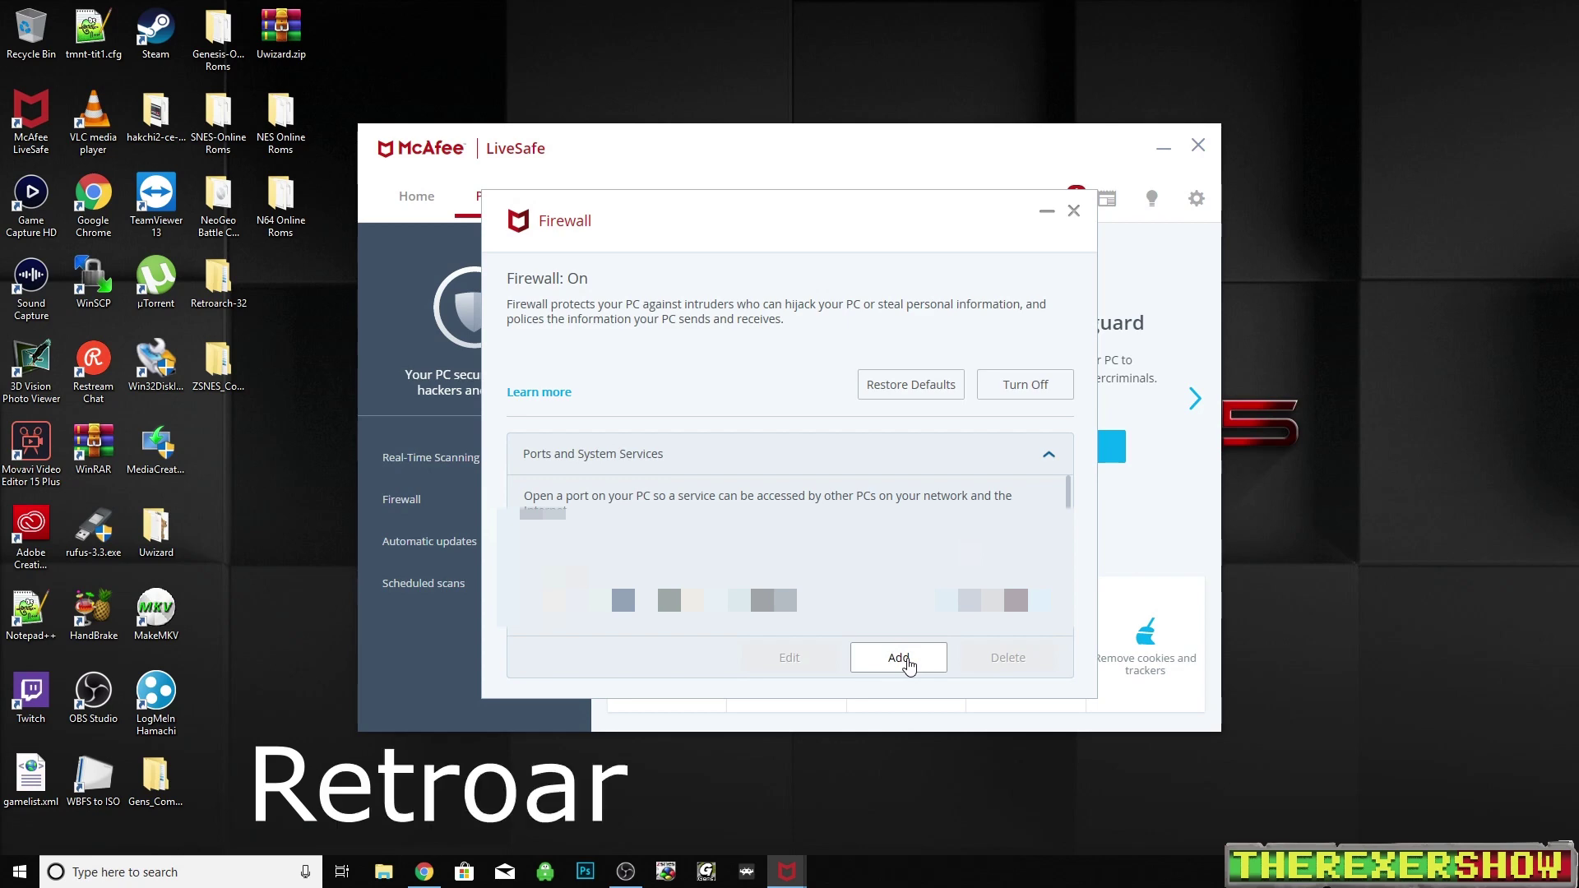
drag(1070, 504, 1060, 643)
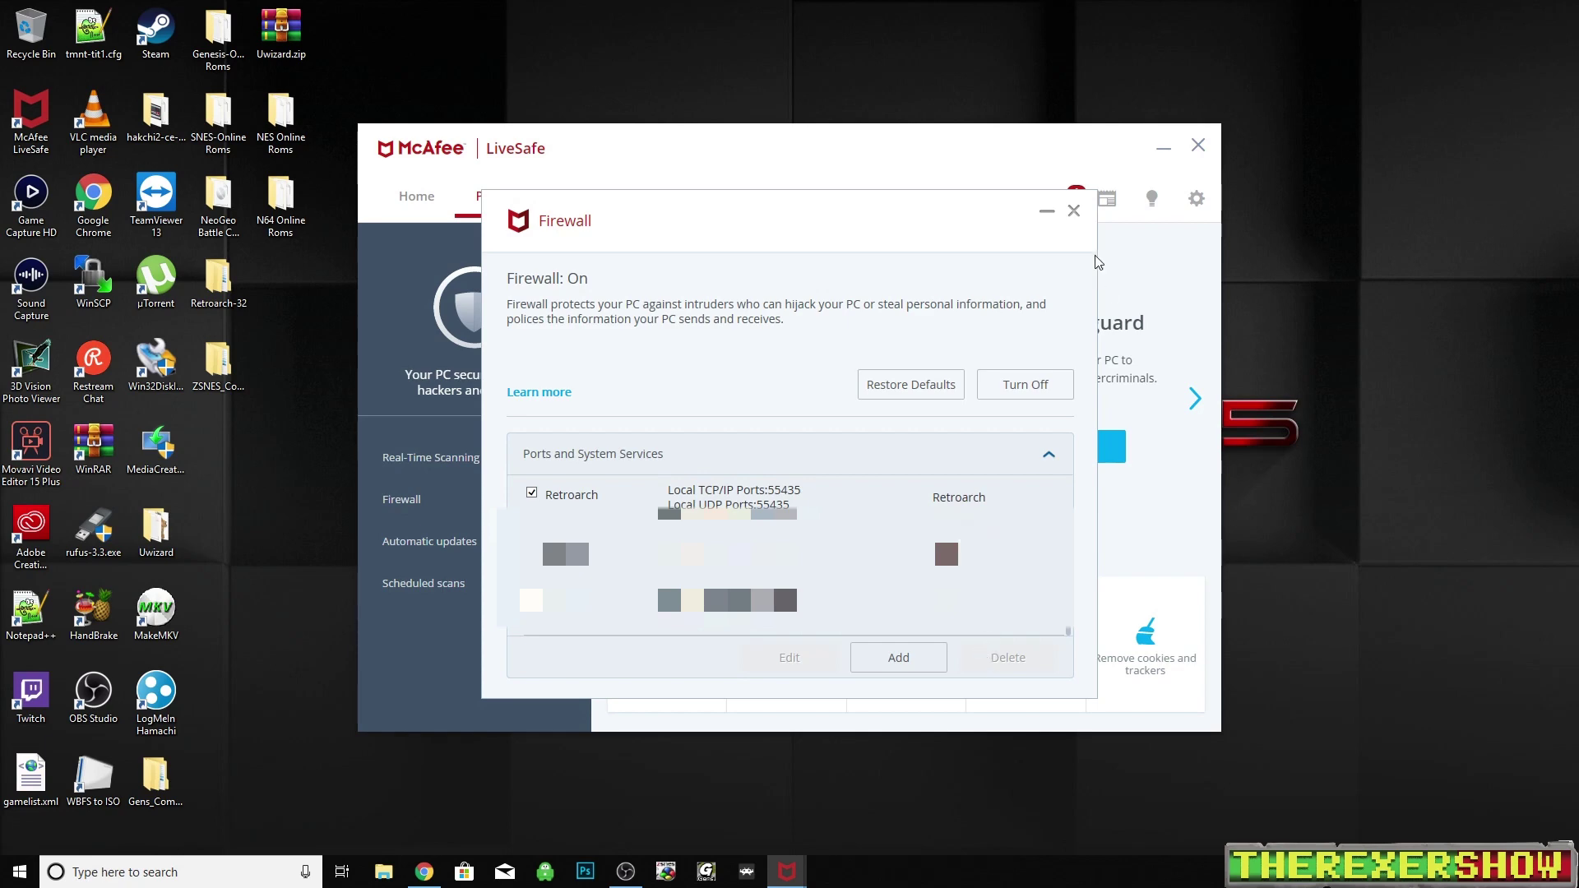
click(1075, 212)
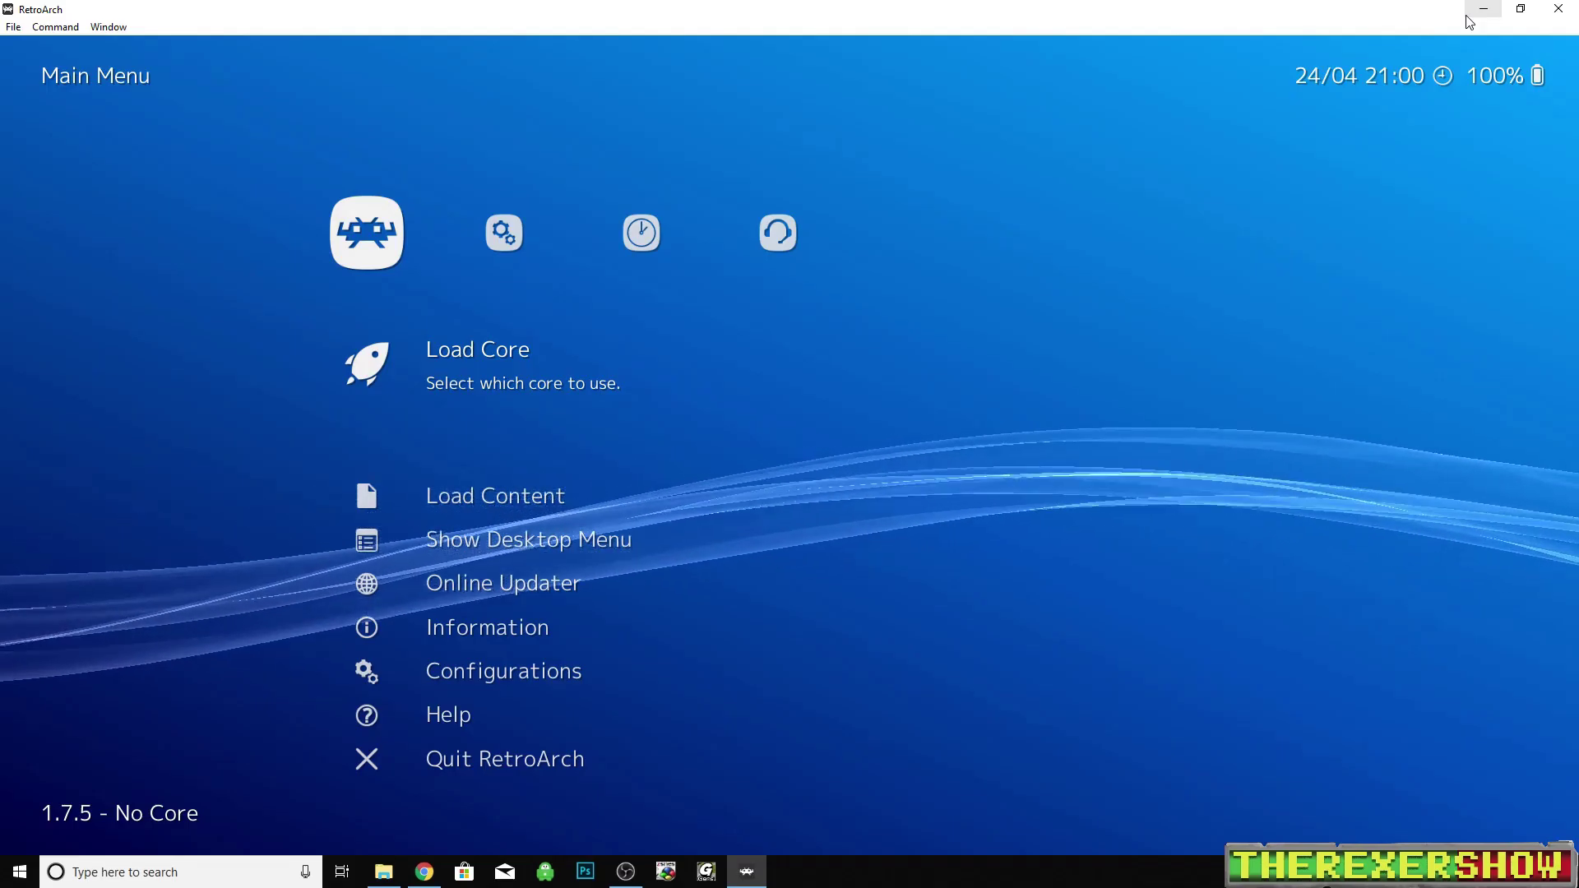
Step: Switch to RetroArch and load the Nintendo - SNES / Famicom (Snes9x) core
key(Return)
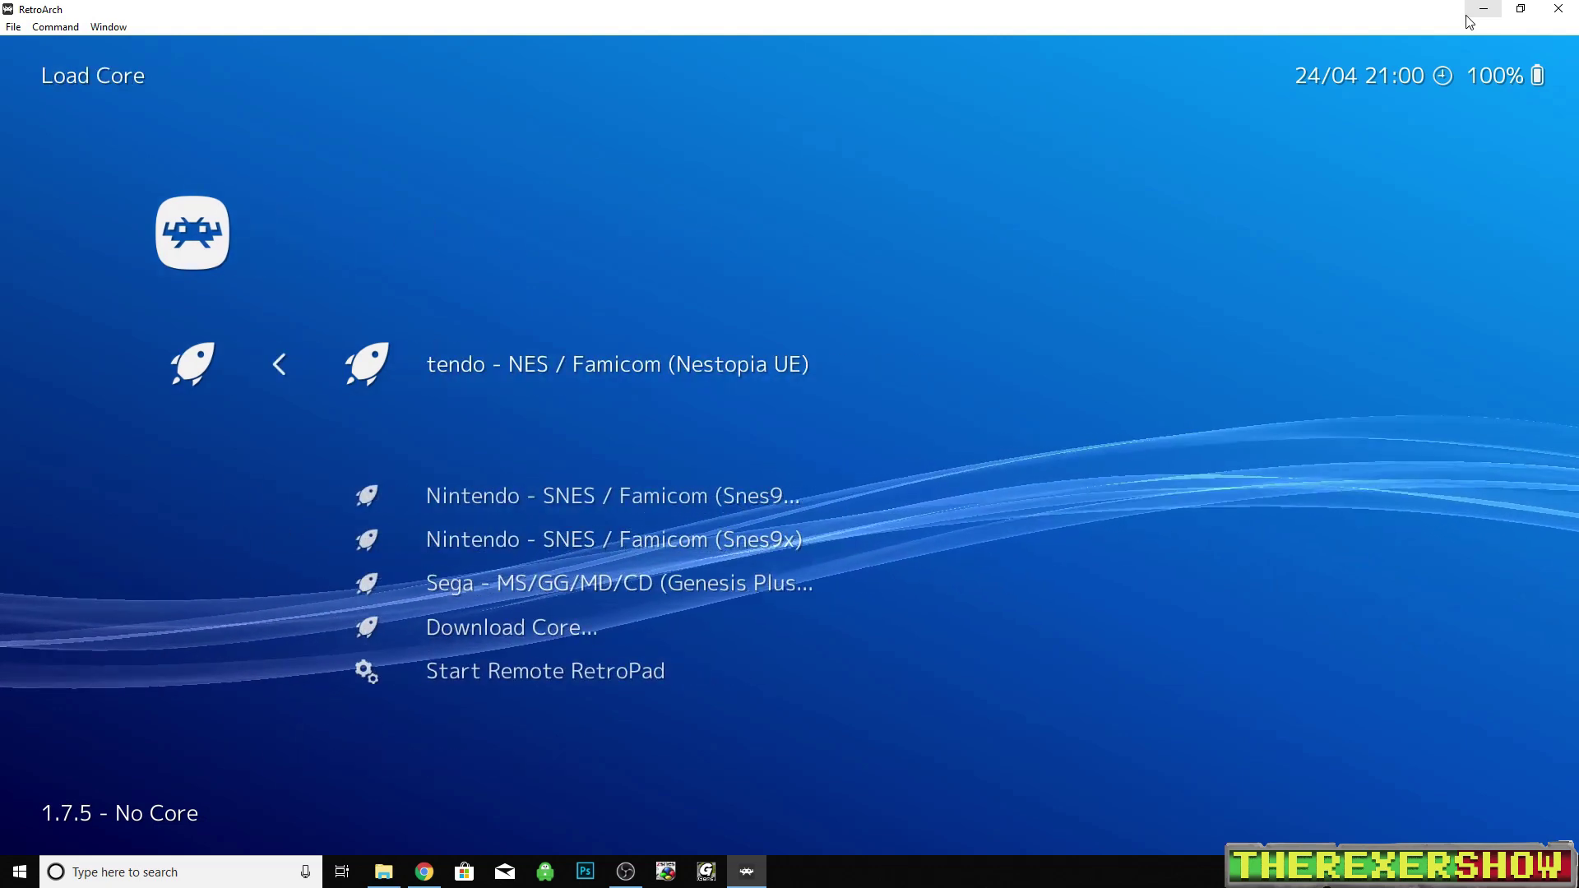
key(Down)
key(Down)
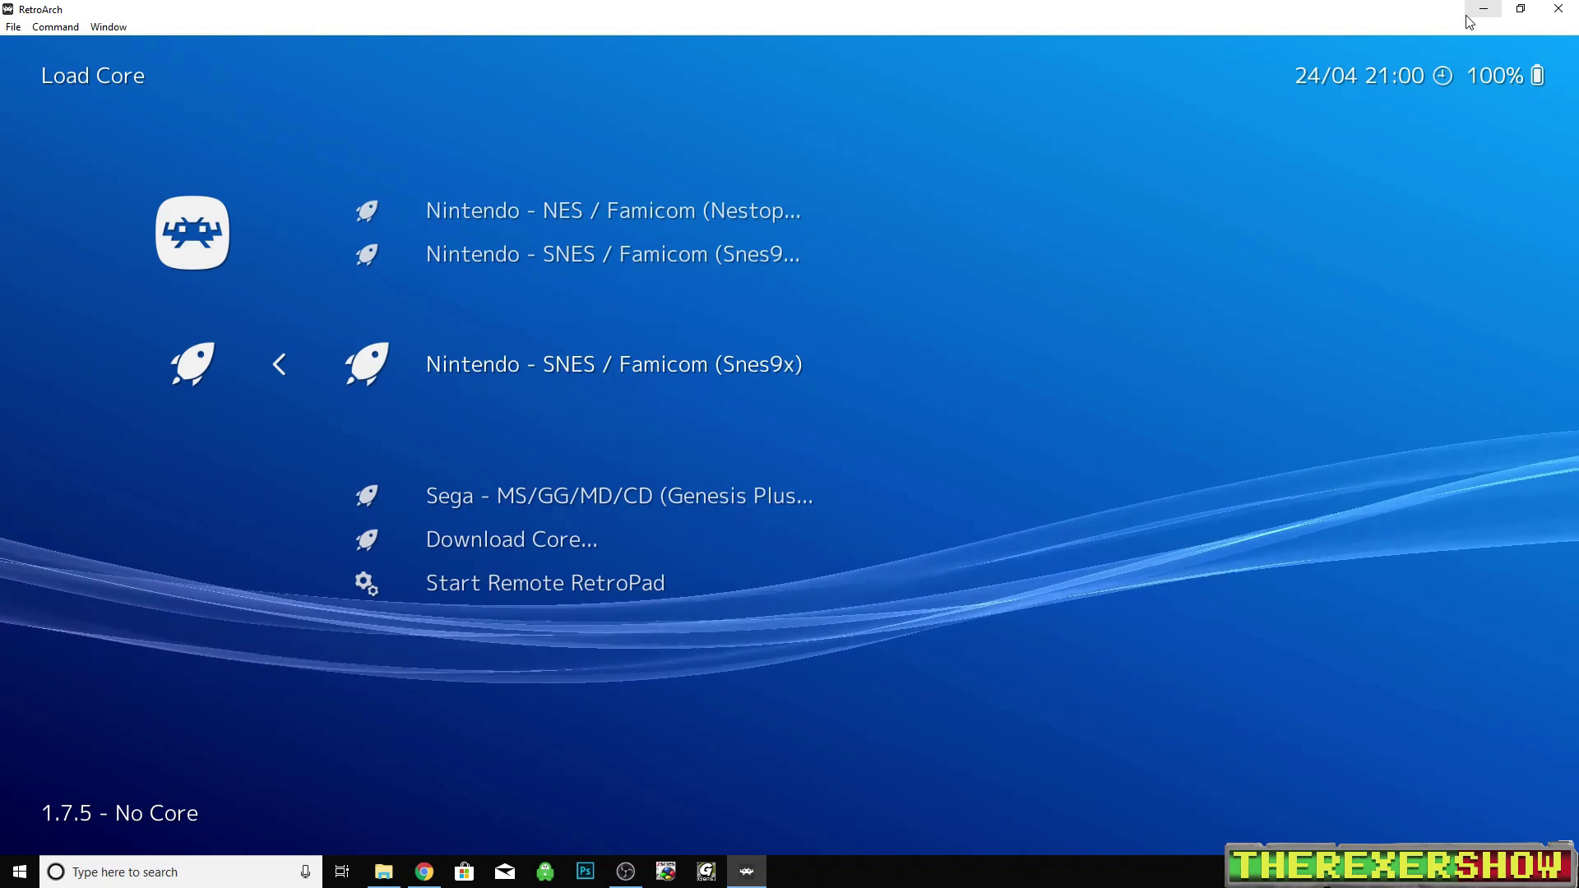
key(Return)
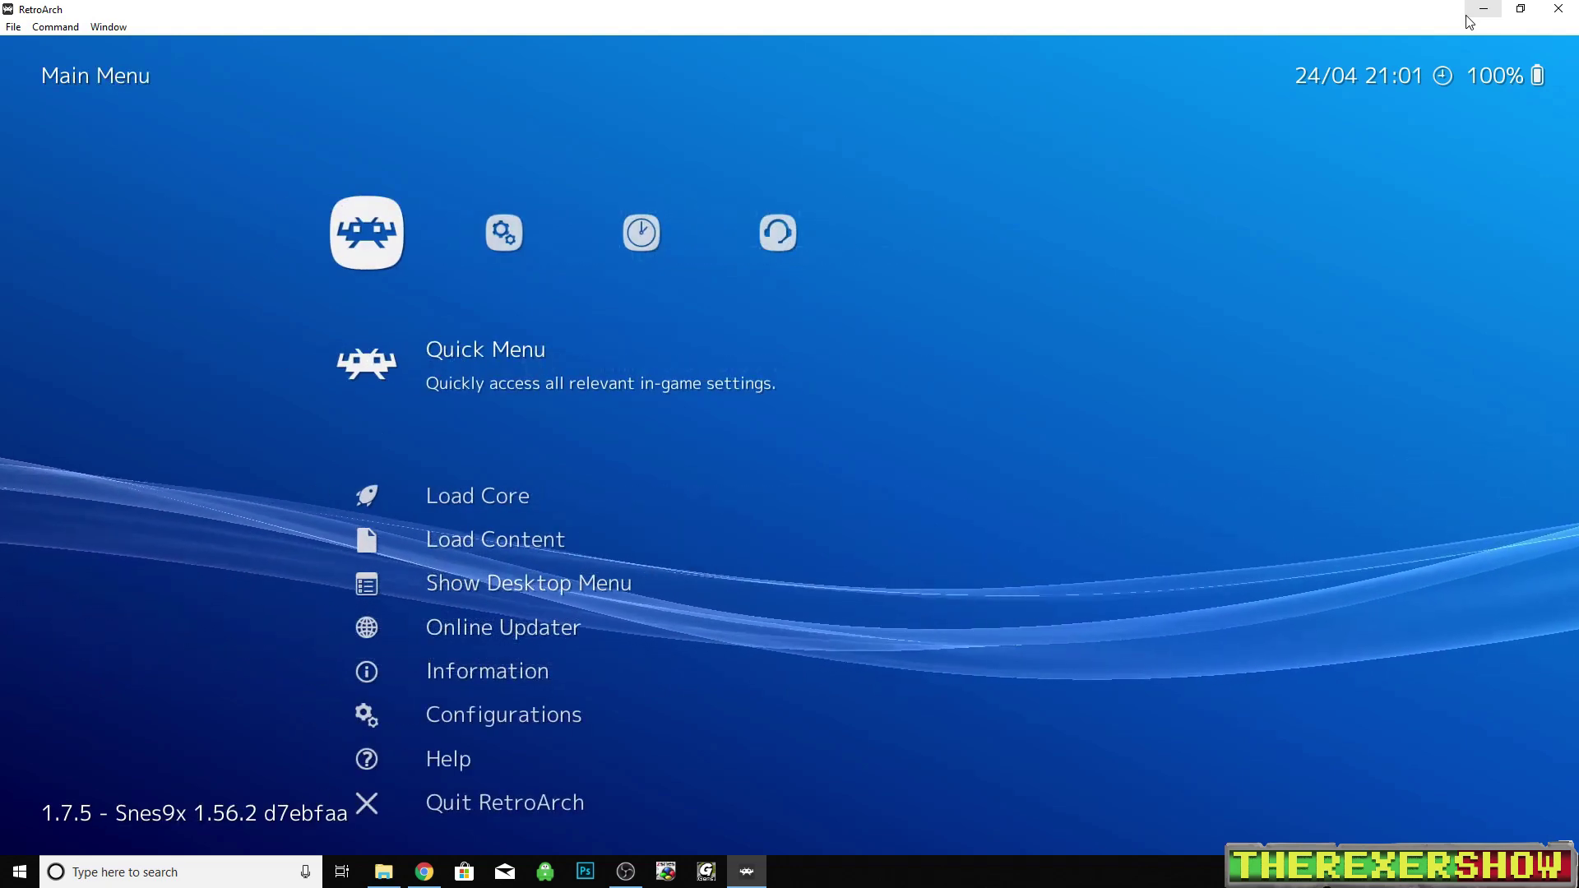
Step: Launch NHL94 (Snes9x) from the play history
key(Right)
key(Right)
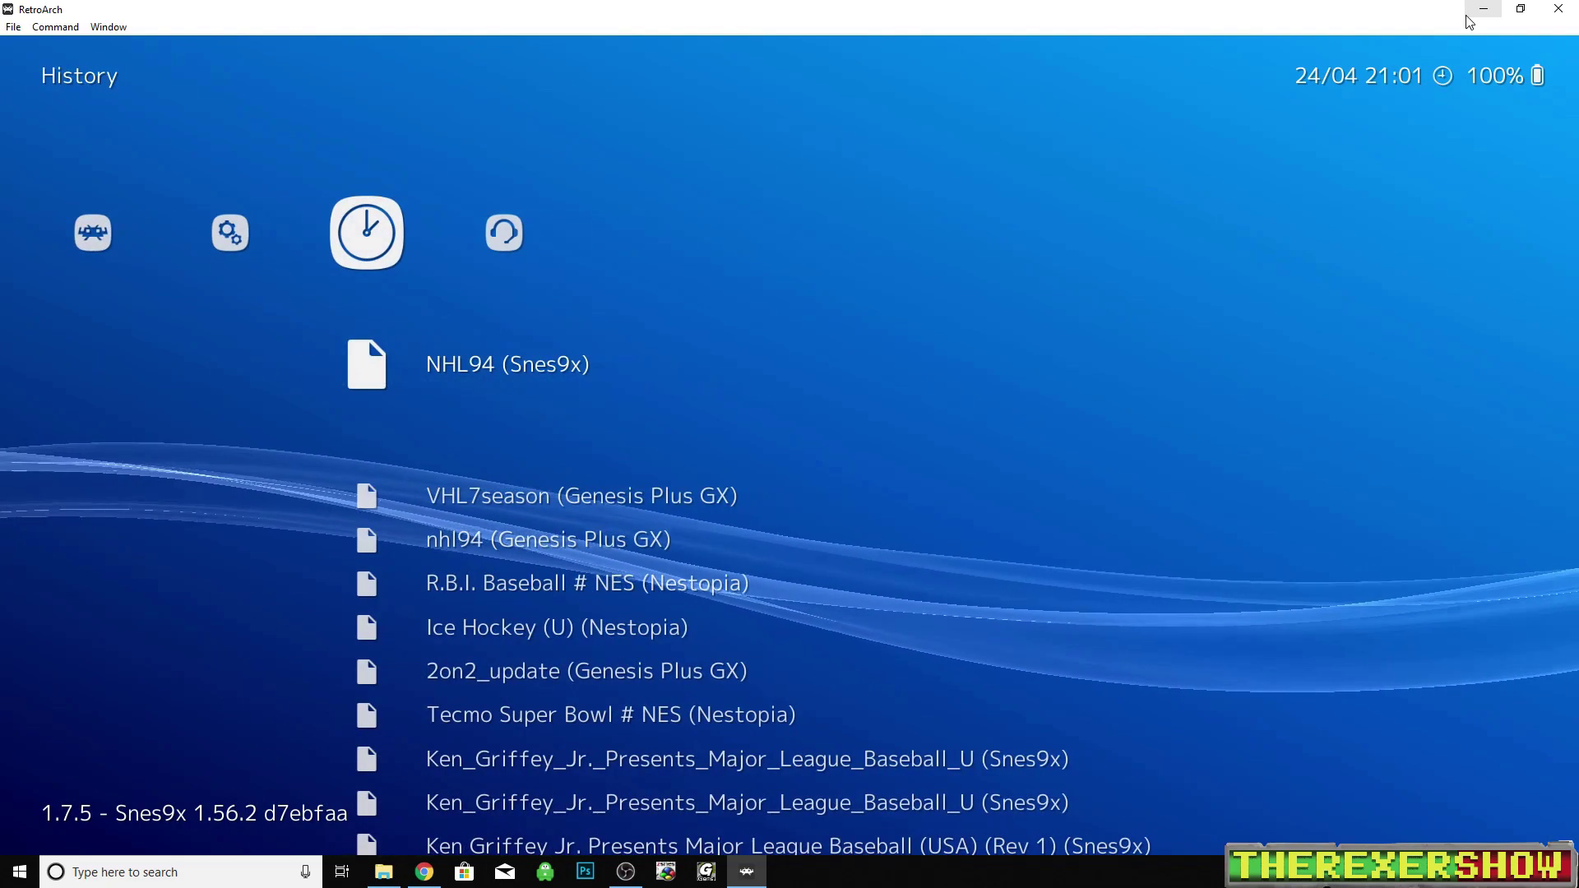
key(Return)
key(Return)
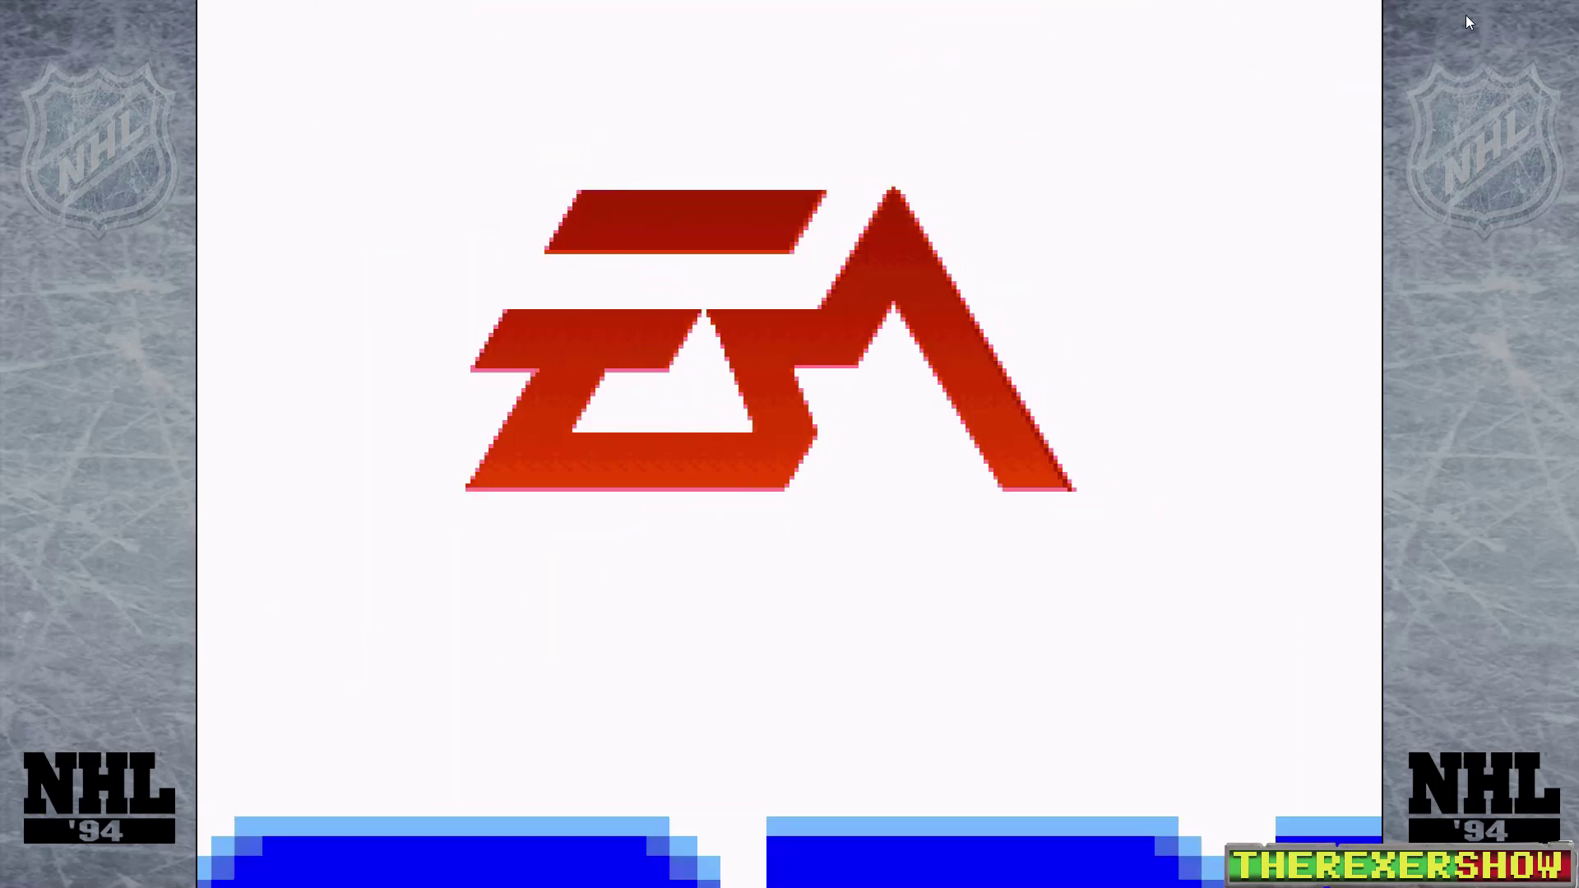
Step: Start a netplay host for the running NHL94 game from the Netplay Rooms
key(F1)
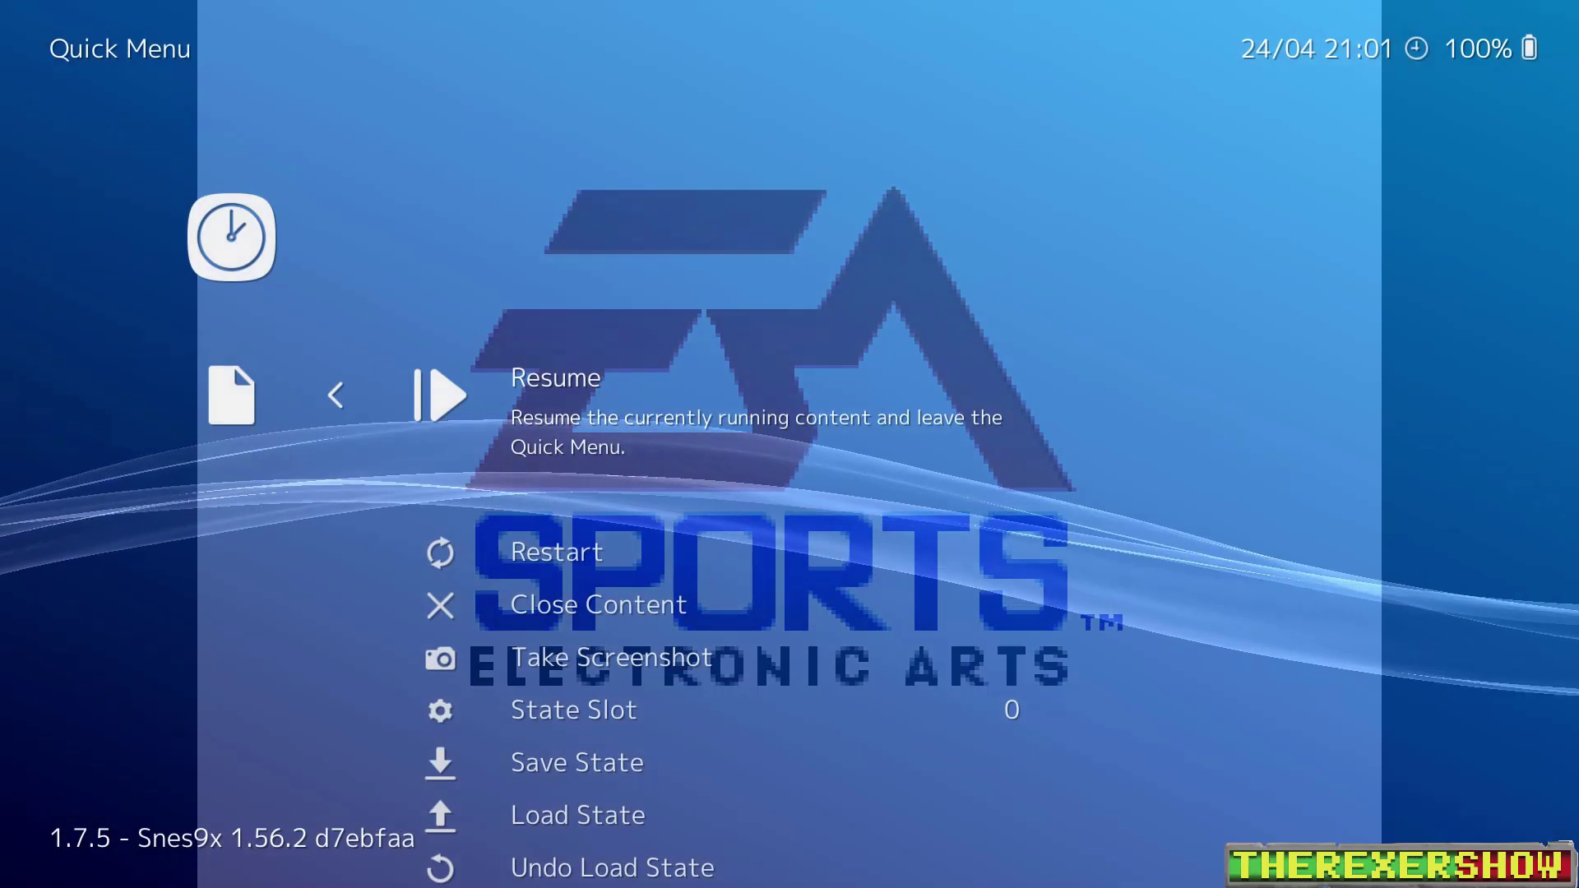
key(Right)
key(Right)
key(Right)
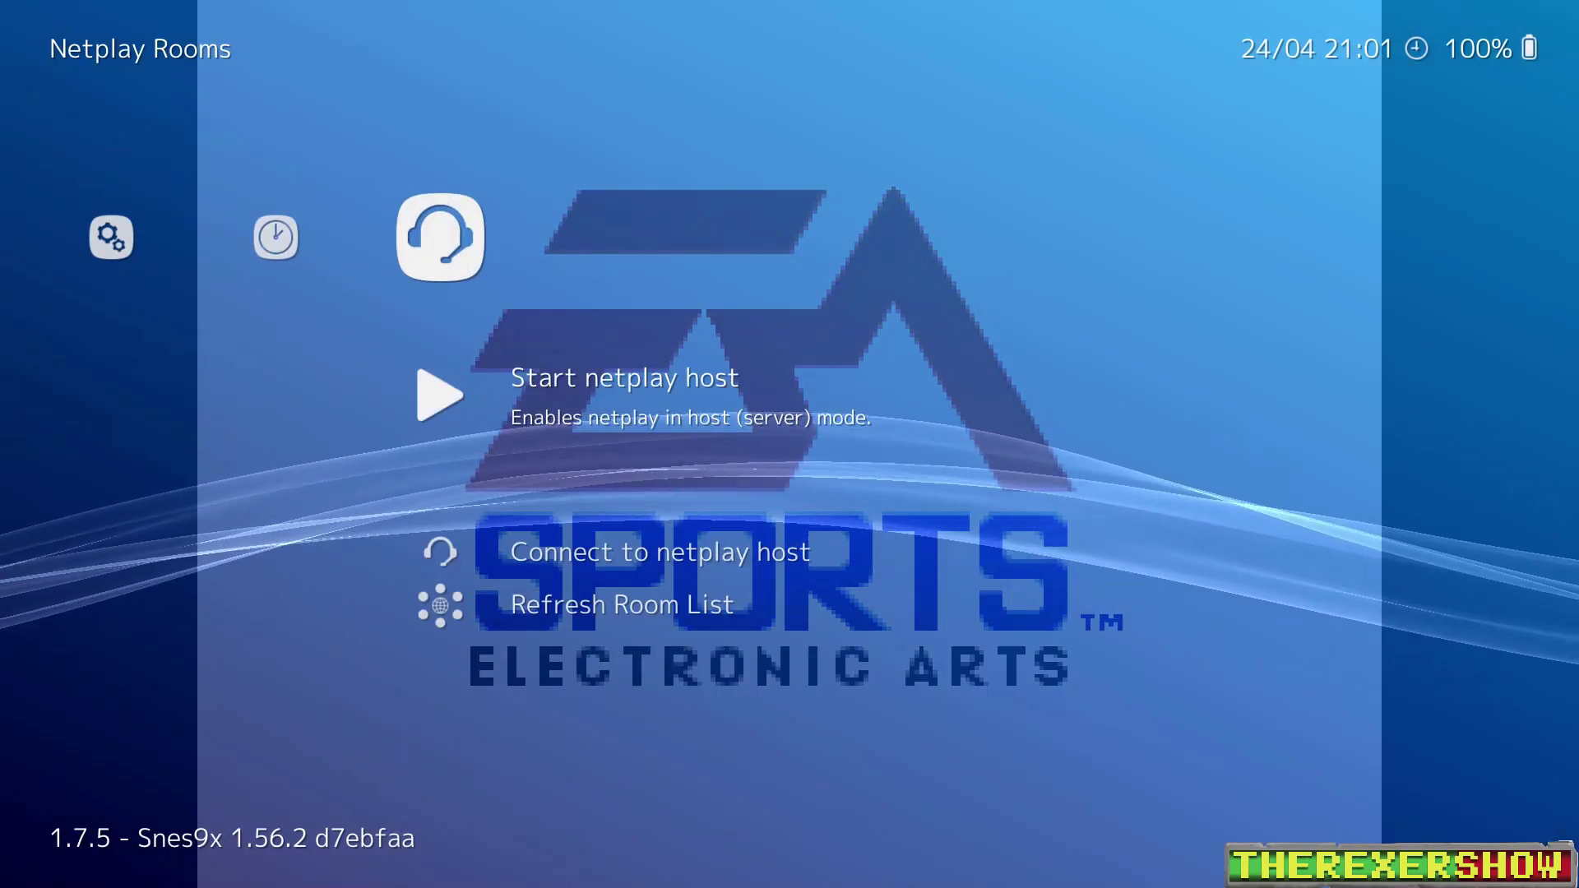
key(Return)
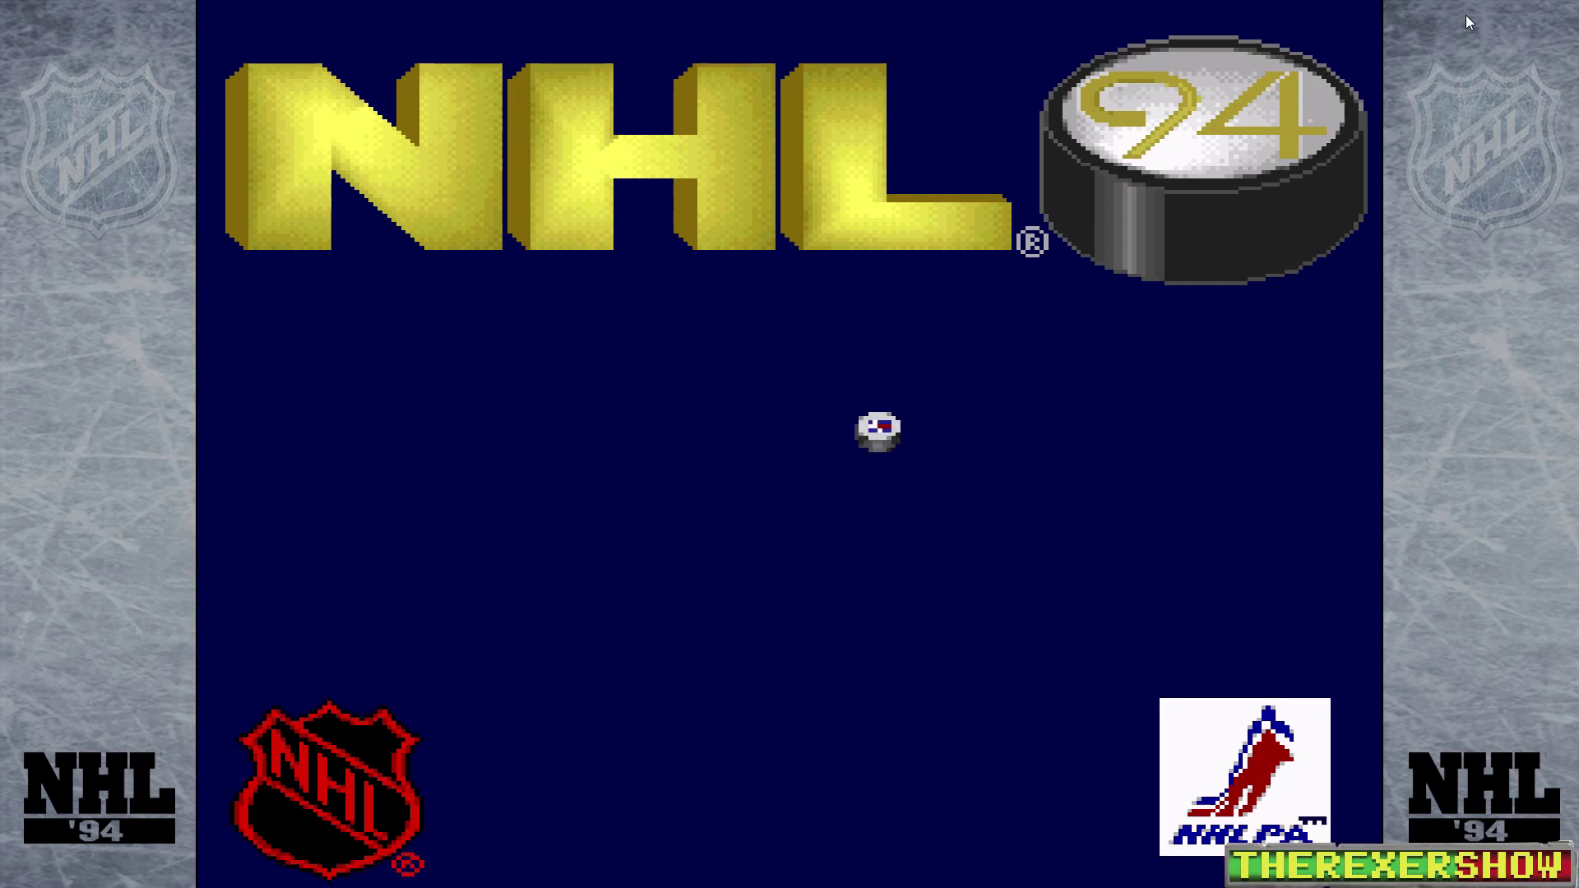
Step: Enter the game setup, choose Detroit as visitor, and set 5-minute periods, penalties to On, No Offside and goalie to Manual
key(Return)
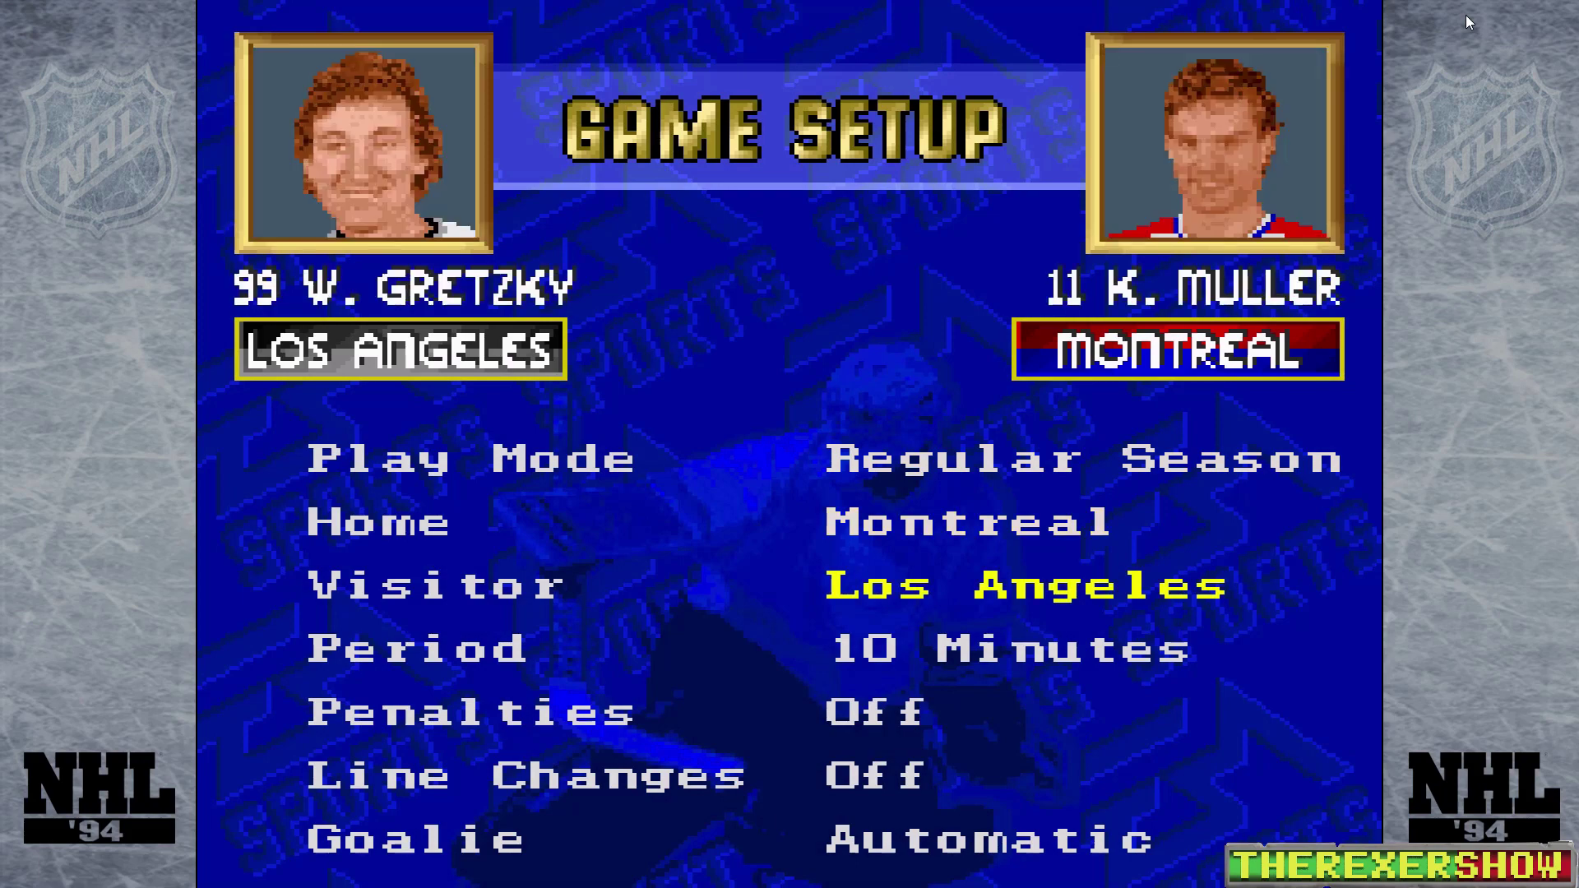
key(Left)
key(Left)
key(Left)
key(Left)
key(Left)
key(Left)
key(Left)
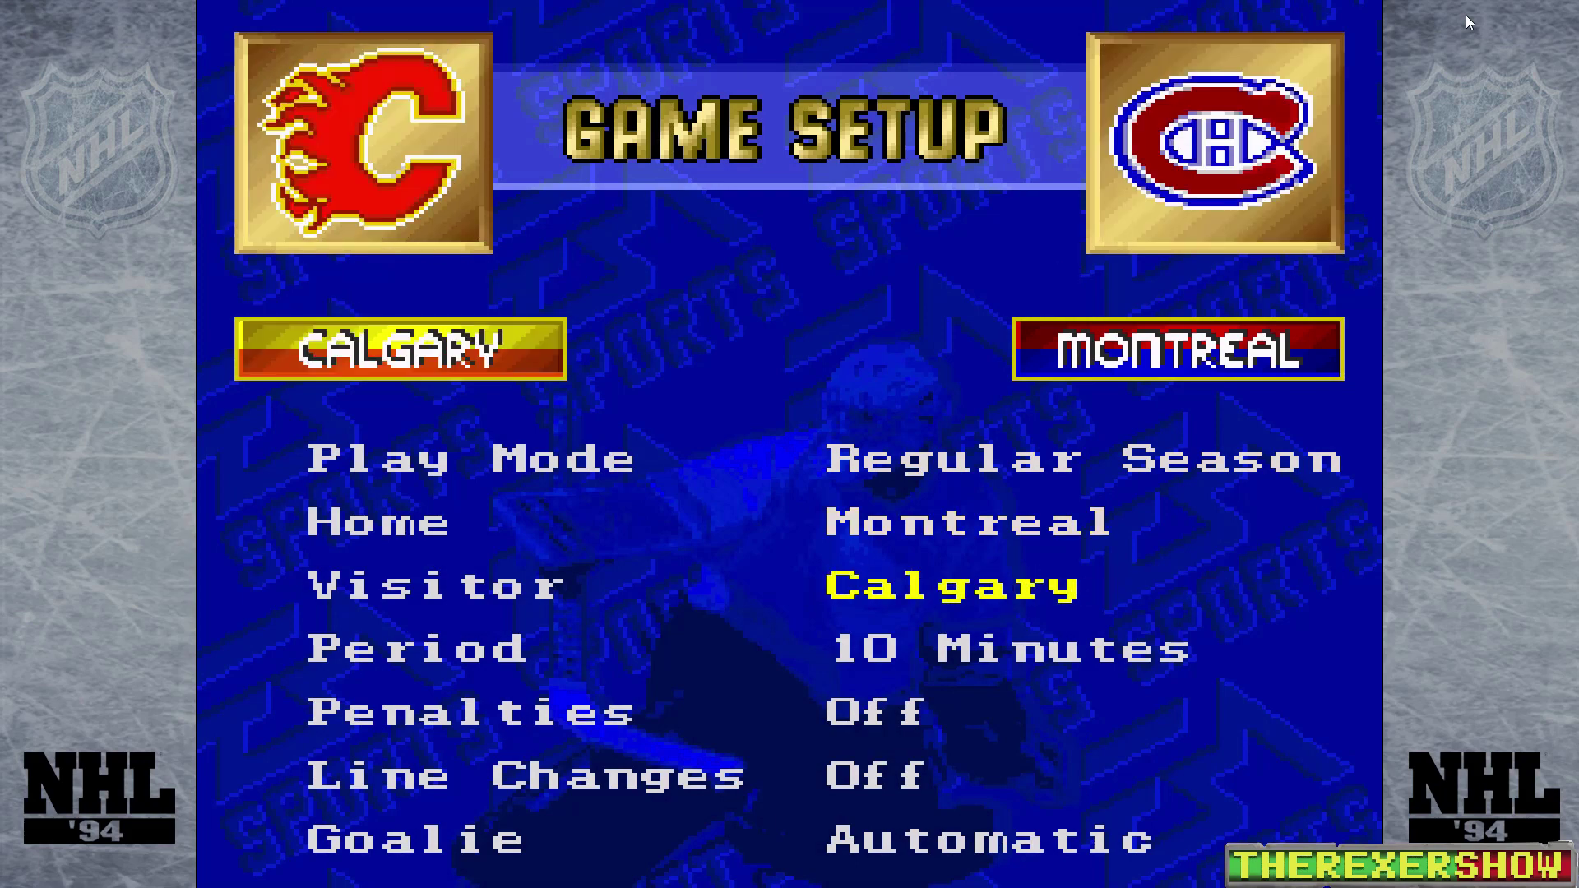
key(Left)
key(Left)
key(Right)
key(Right)
key(Right)
key(Right)
key(Right)
Step: Choose Calgary as the home team in the game setup
key(Left)
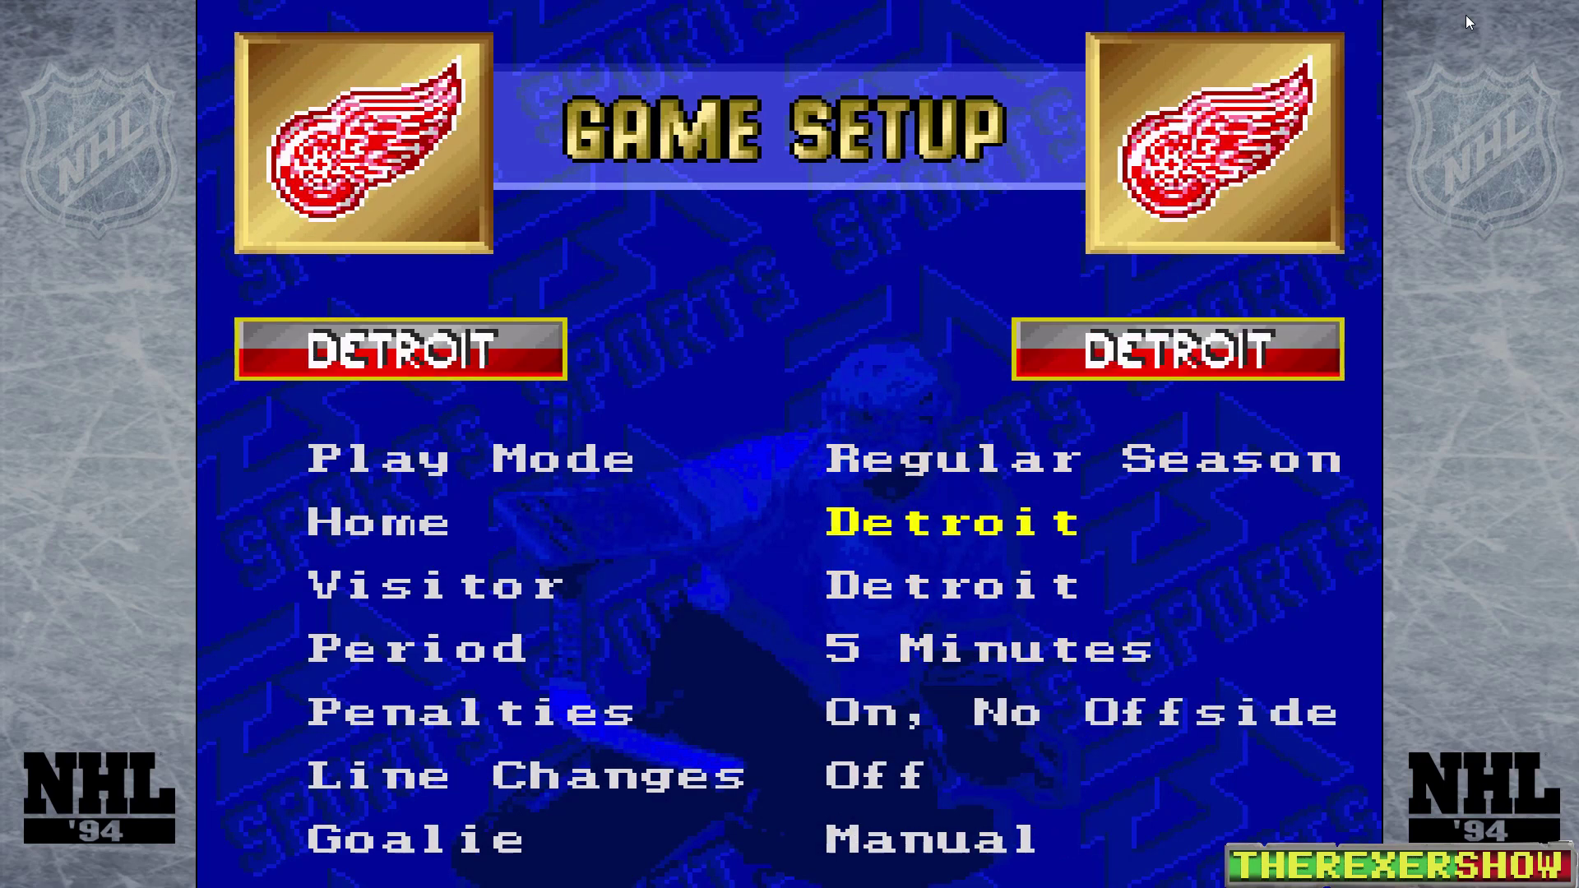
key(Left)
key(Left)
key(Left)
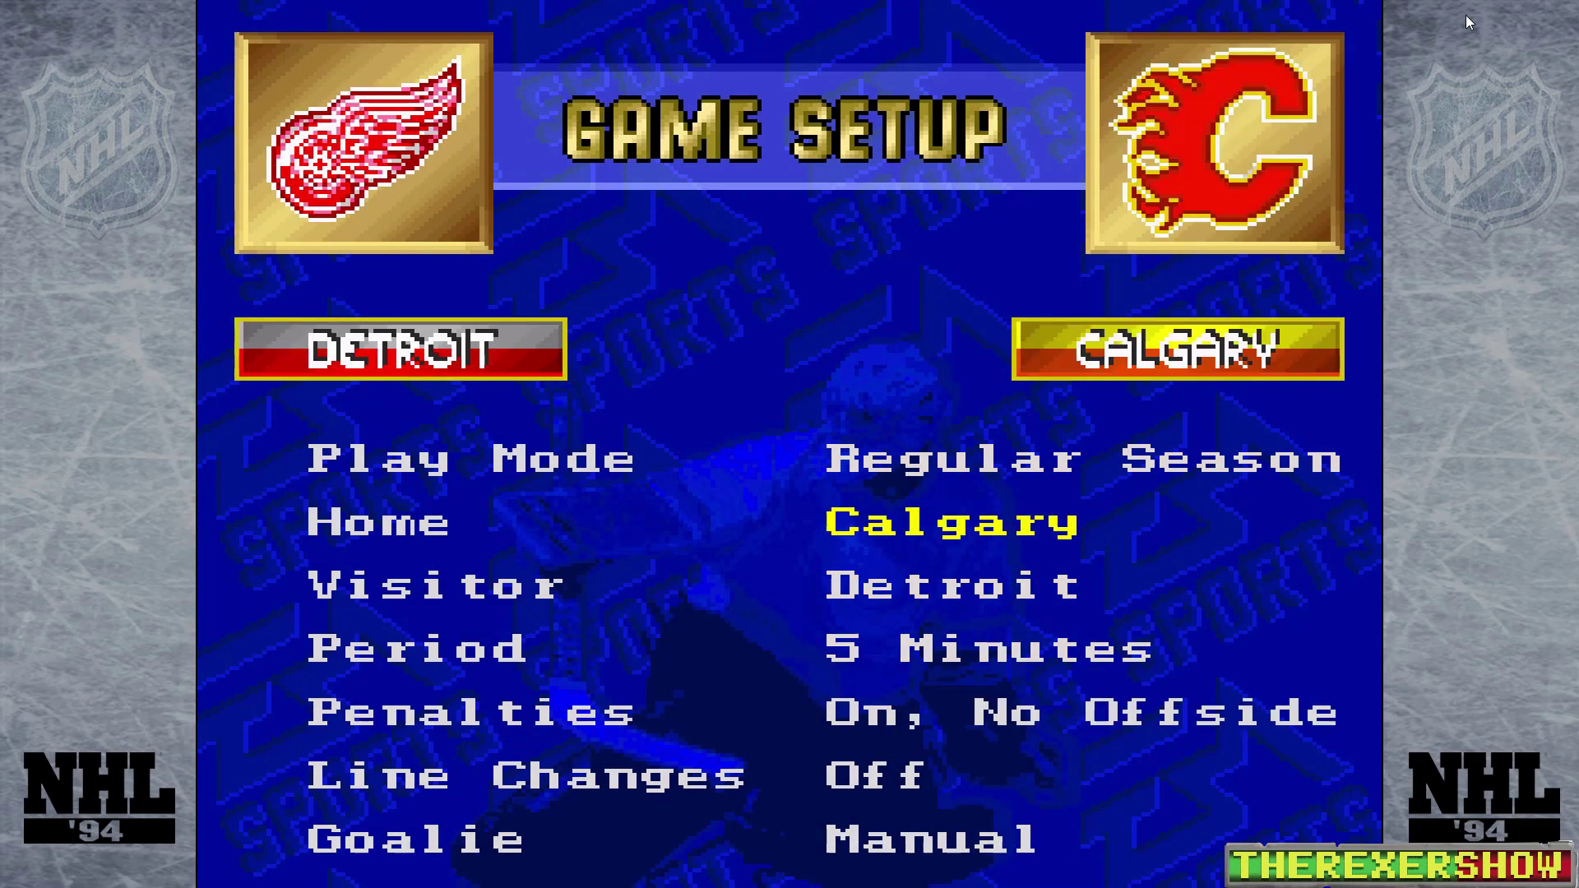
Step: Accept the game setup and assign player 1 to Detroit and player 2 to Calgary in the player selection
key(Return)
key(Left)
key(Left)
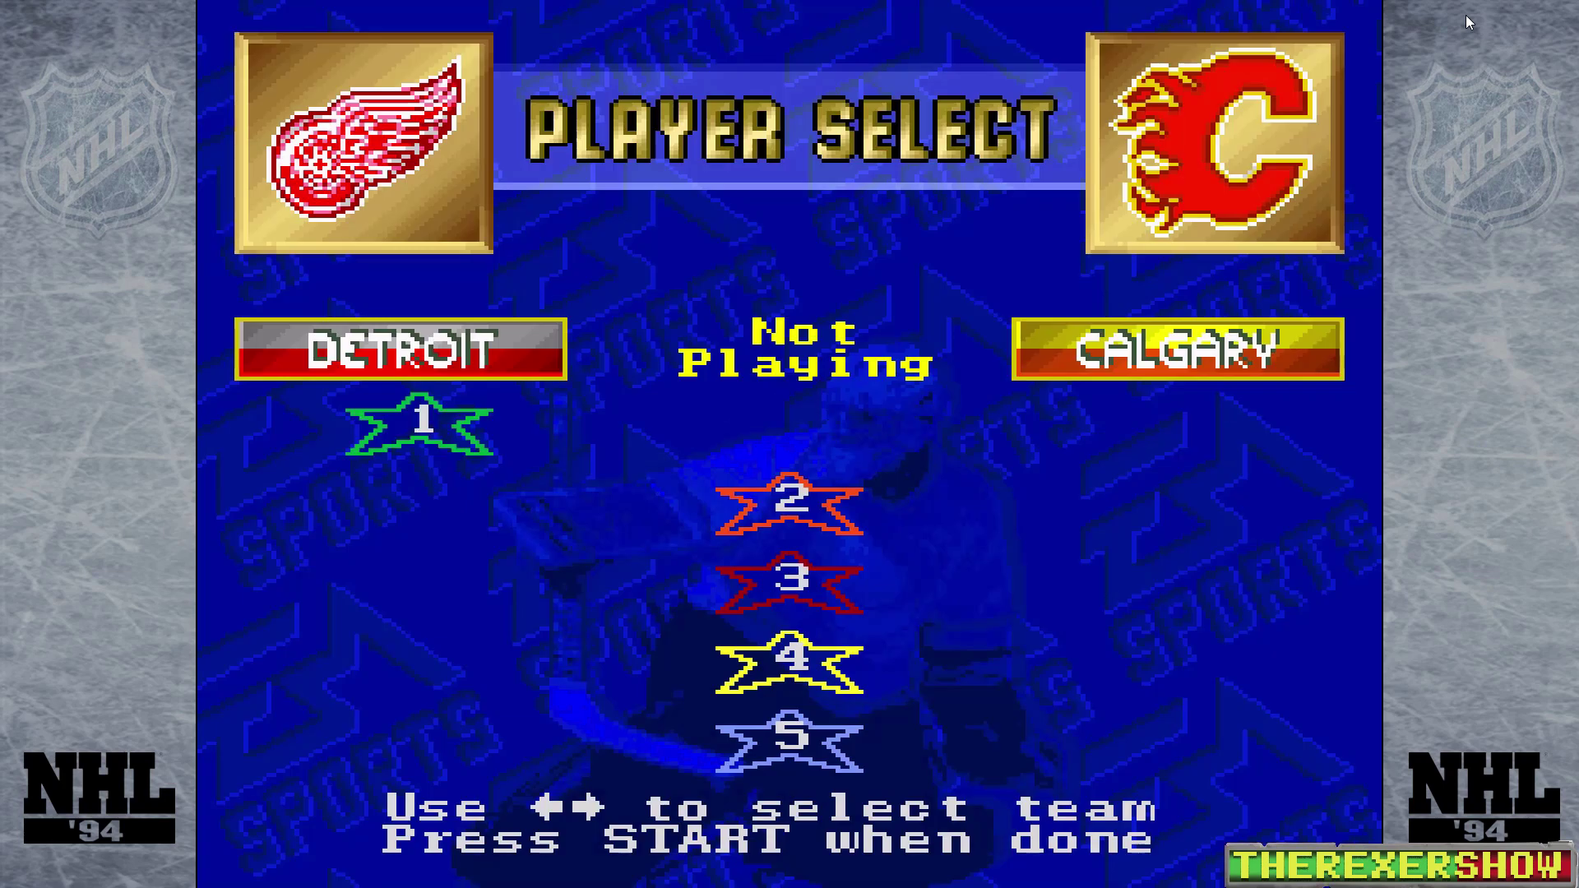
key(Right)
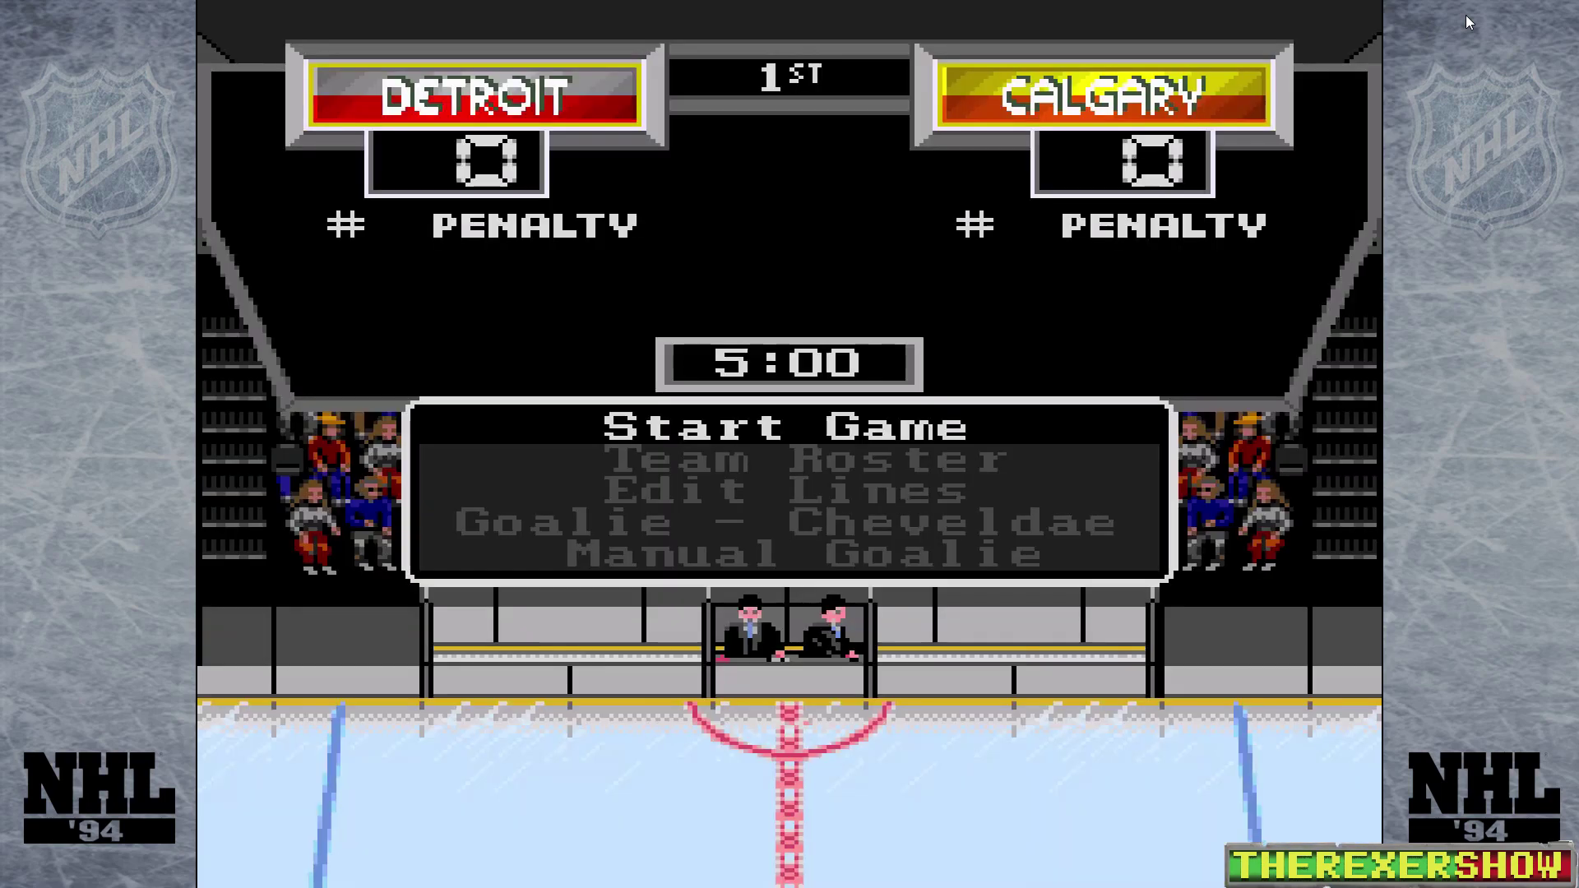
Step: Go through both teams' pregame menus and start the match between Detroit and Calgary
key(Down)
key(Down)
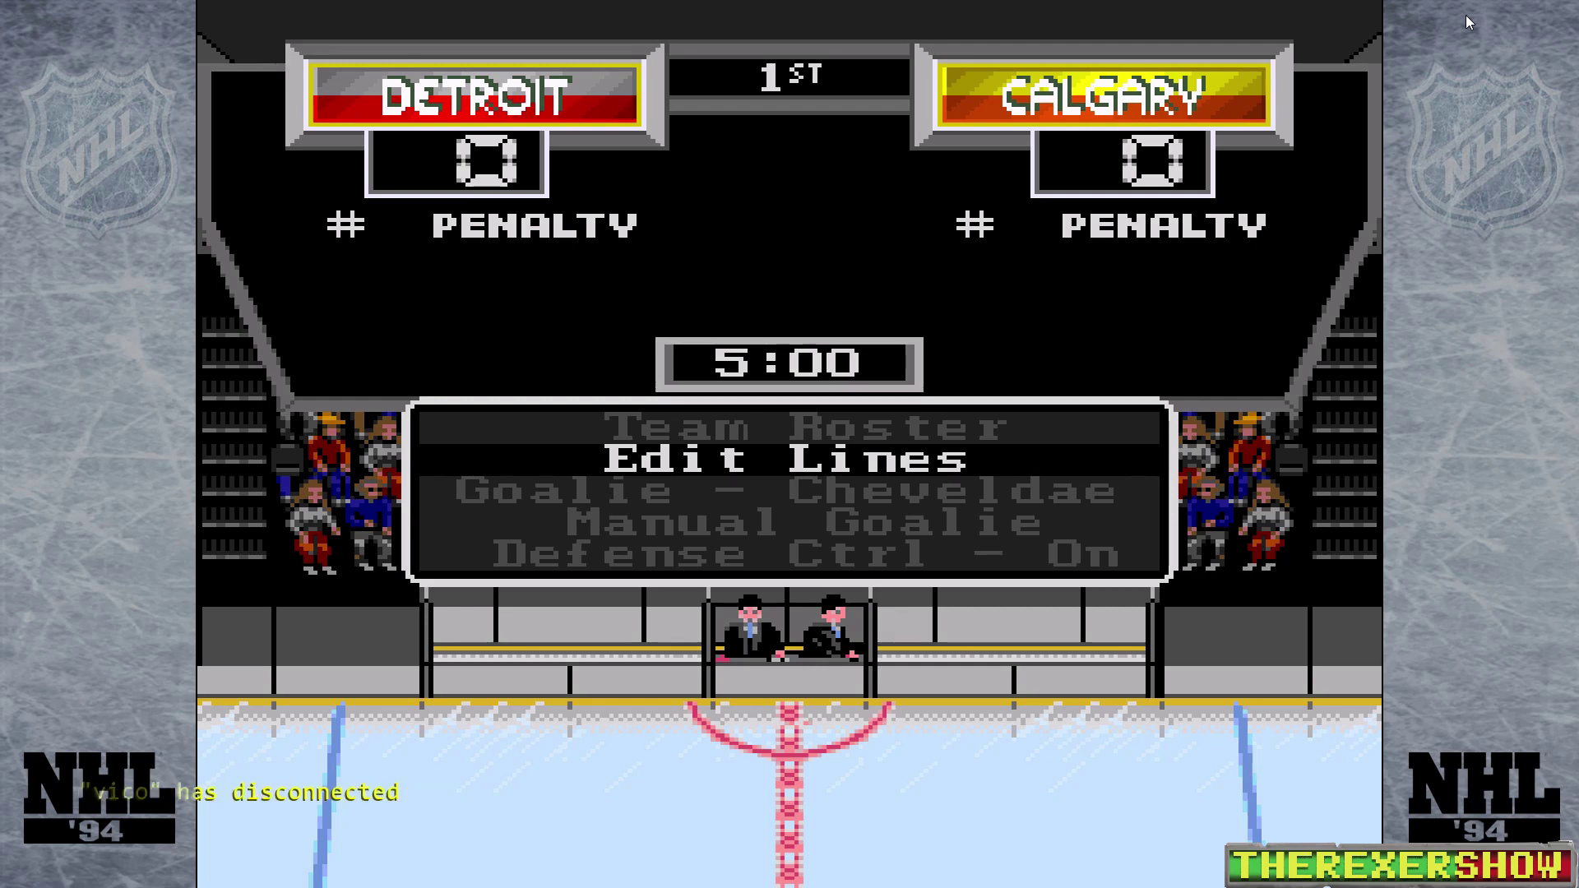
key(Return)
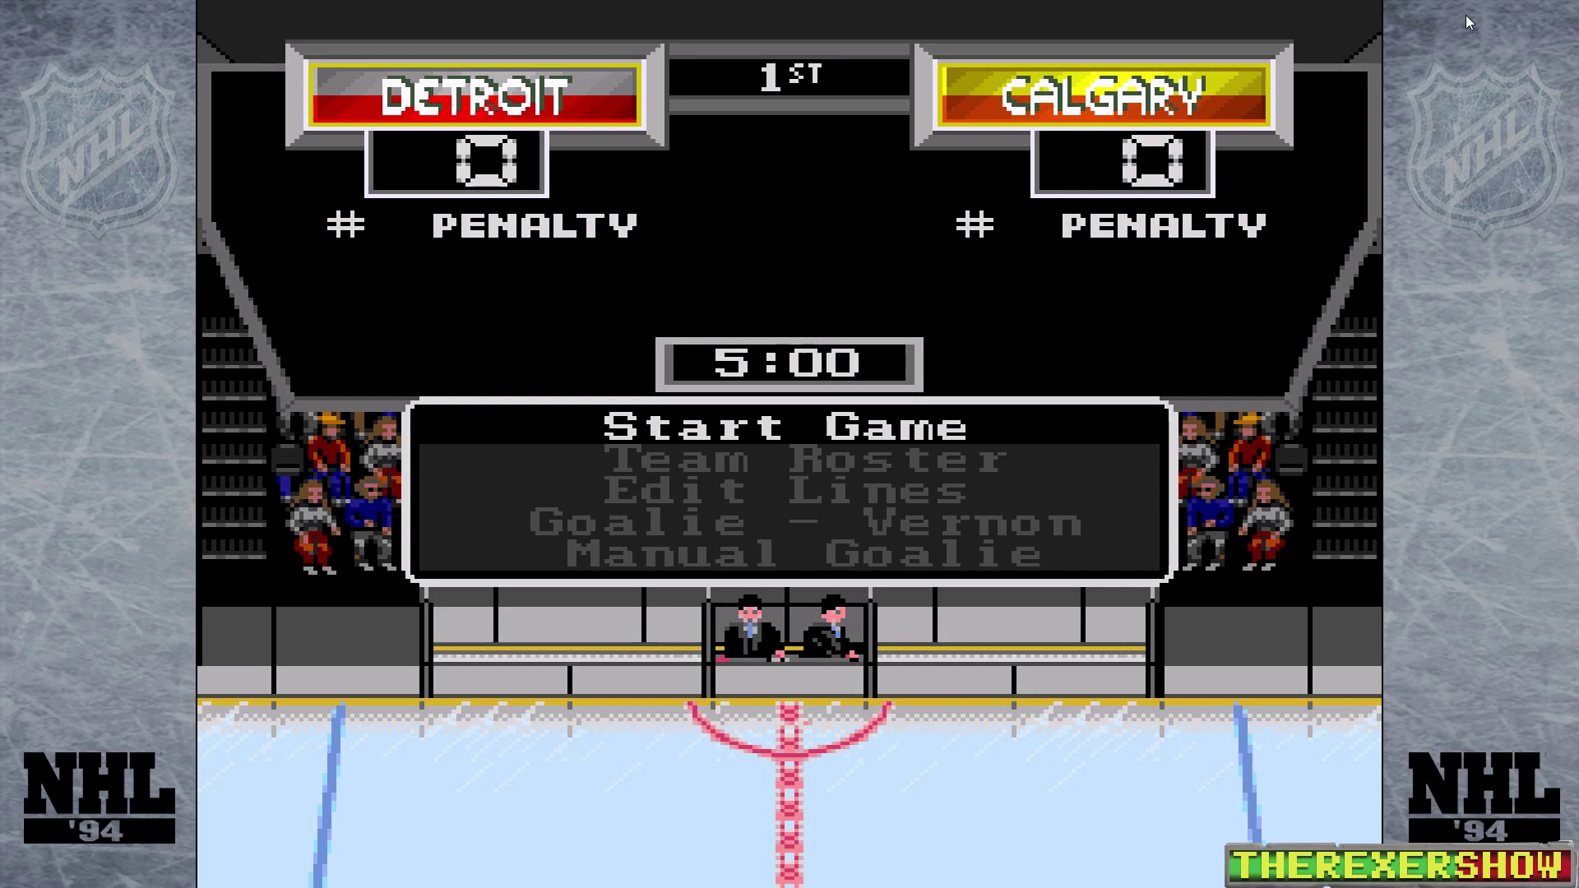
key(Return)
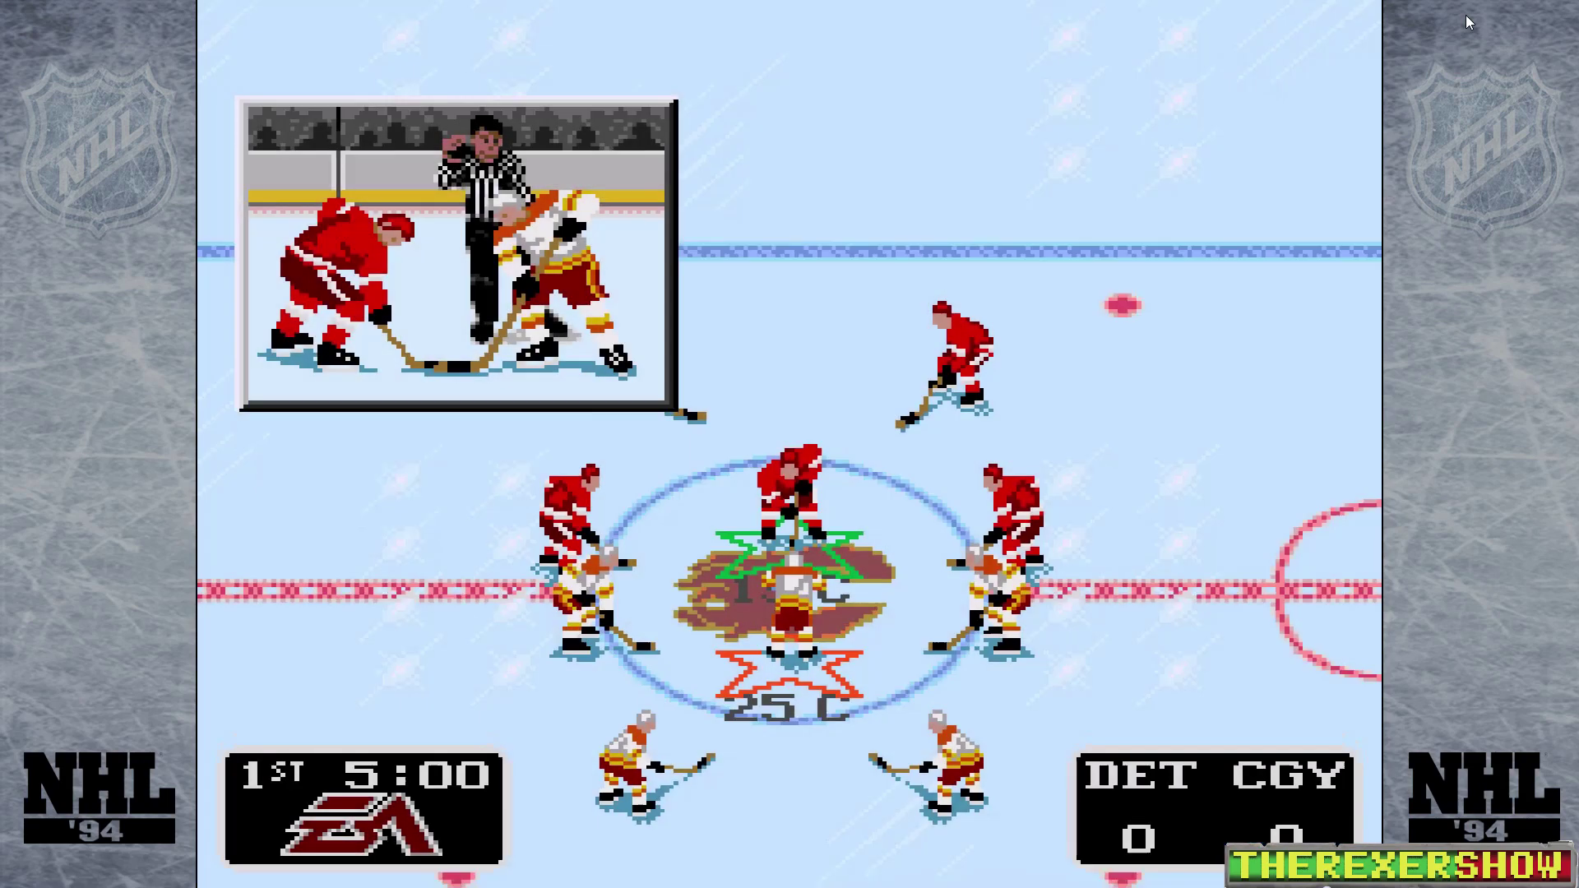